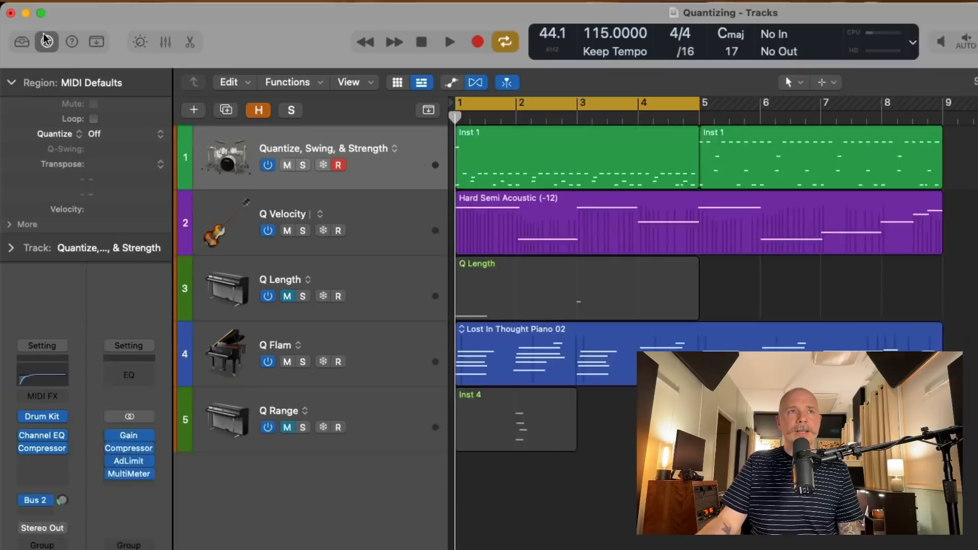
Show the Region inspector's extra Q parameters and select the first Inst 1 drum region.
click(32, 40)
click(51, 43)
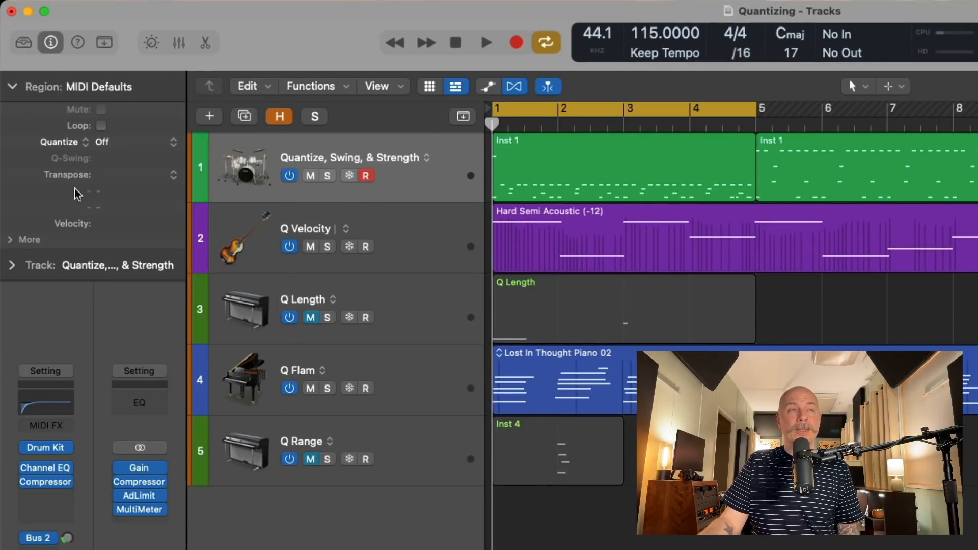
click(12, 87)
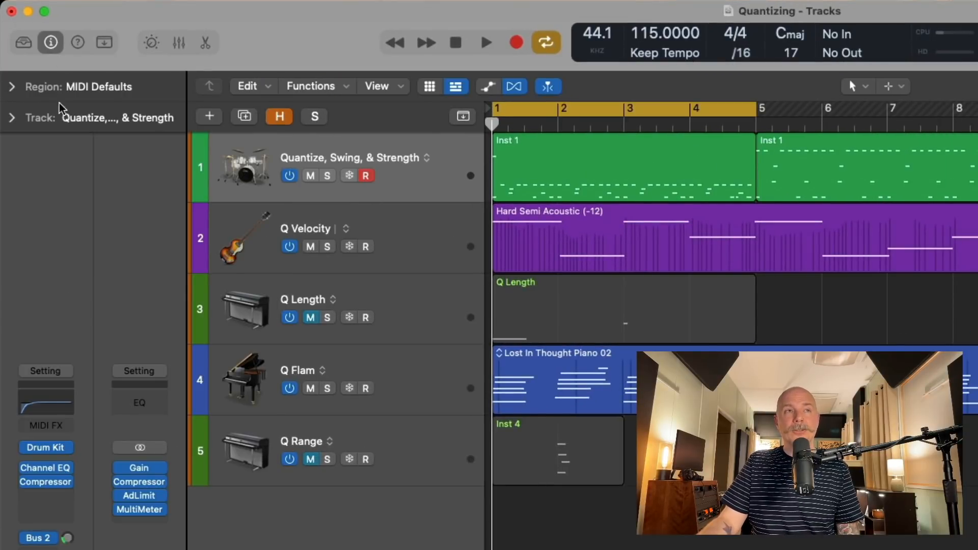
click(12, 88)
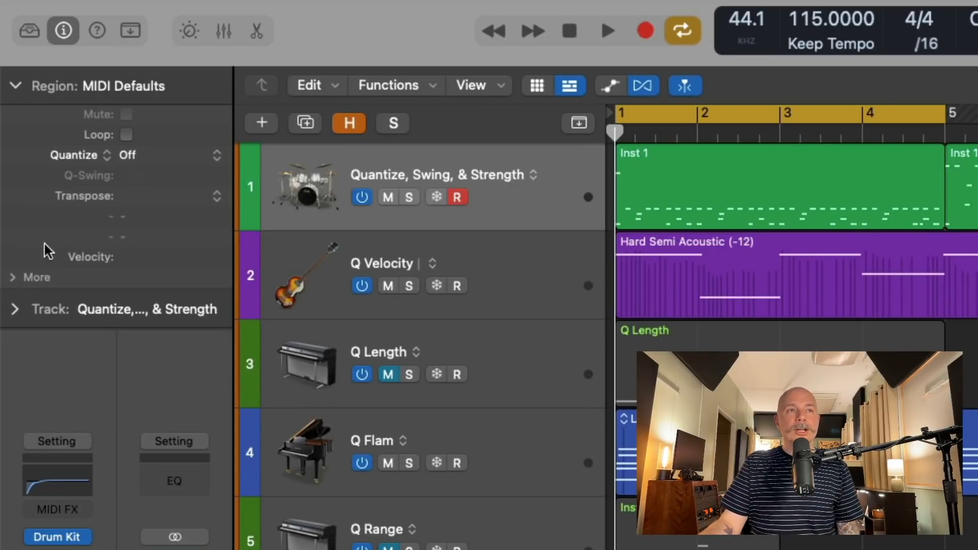
click(17, 279)
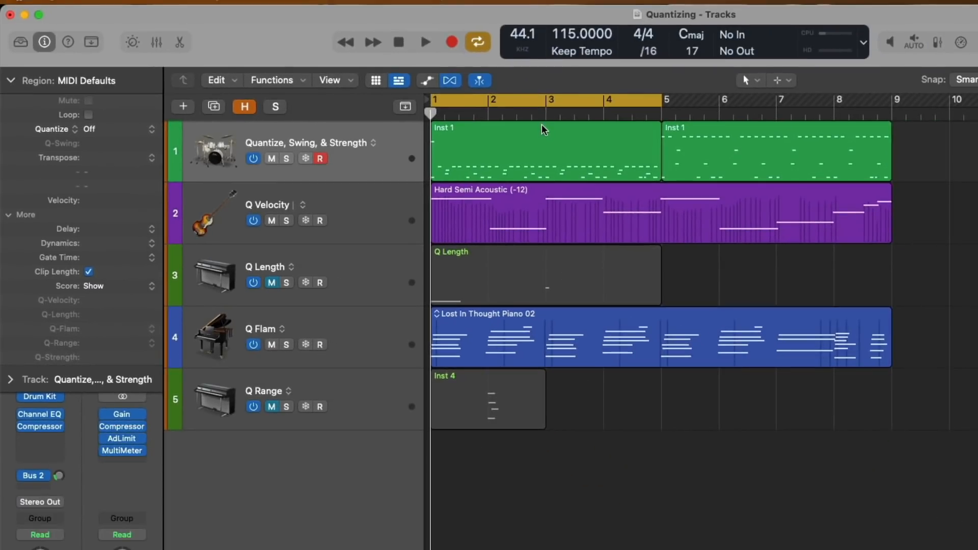
click(544, 129)
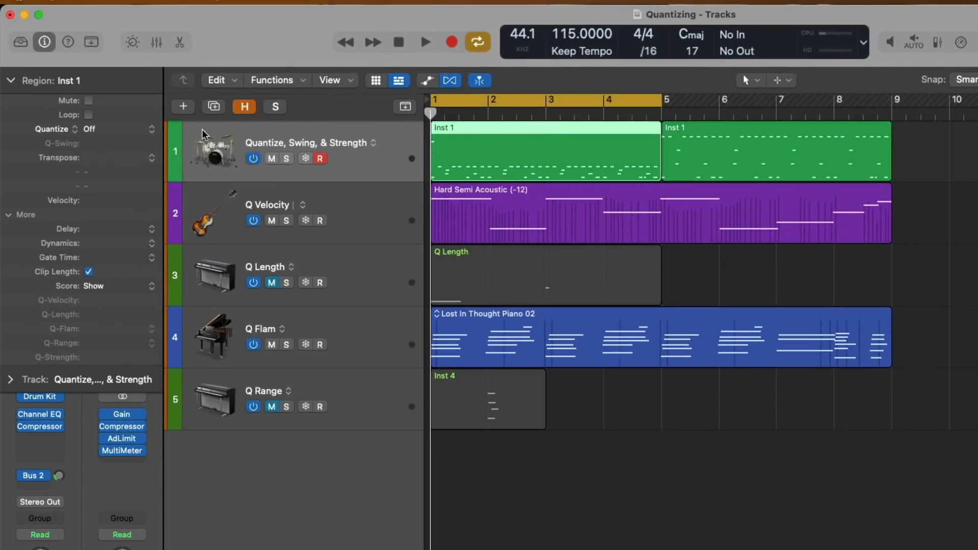
Quantize the two Inst 1 regions to 1/8 and 1/4 notes, then undo.
click(146, 131)
click(143, 197)
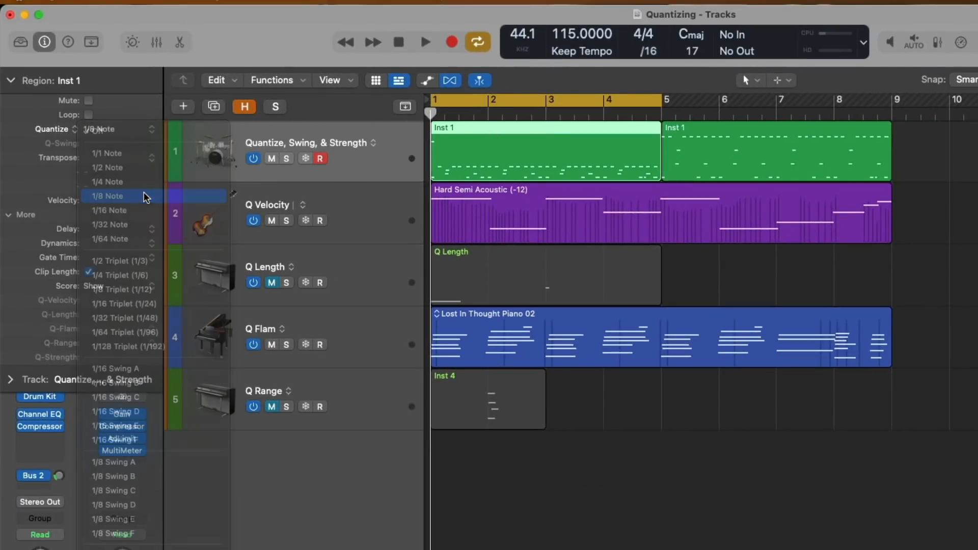
click(751, 142)
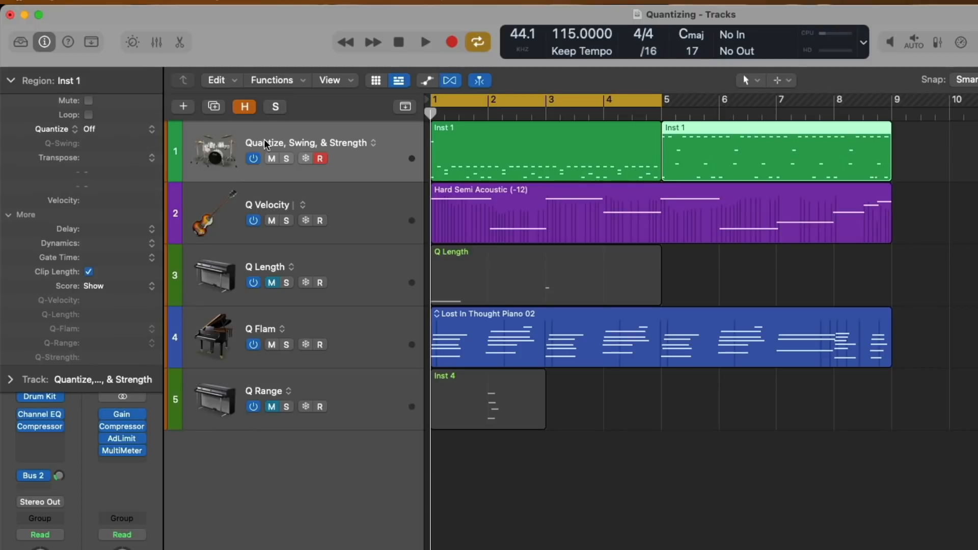
click(152, 131)
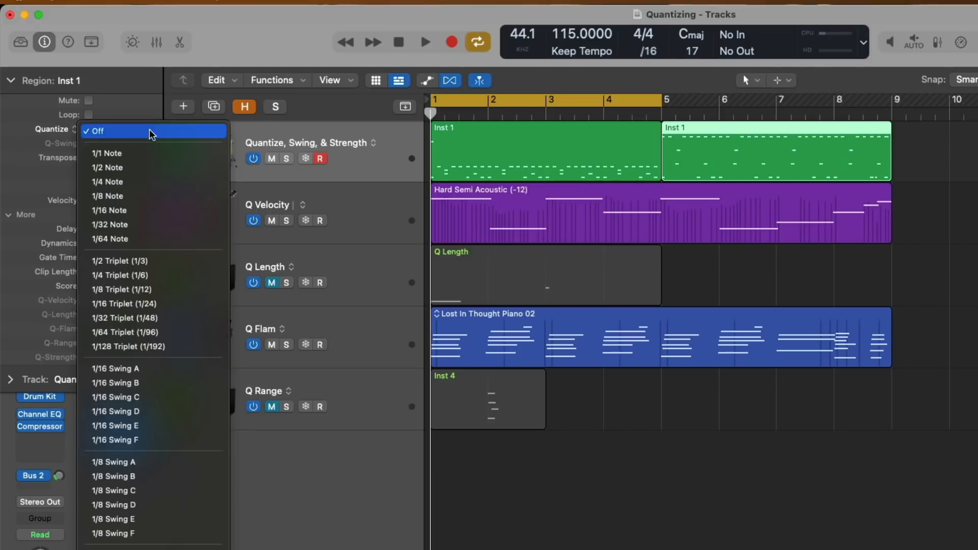
click(153, 182)
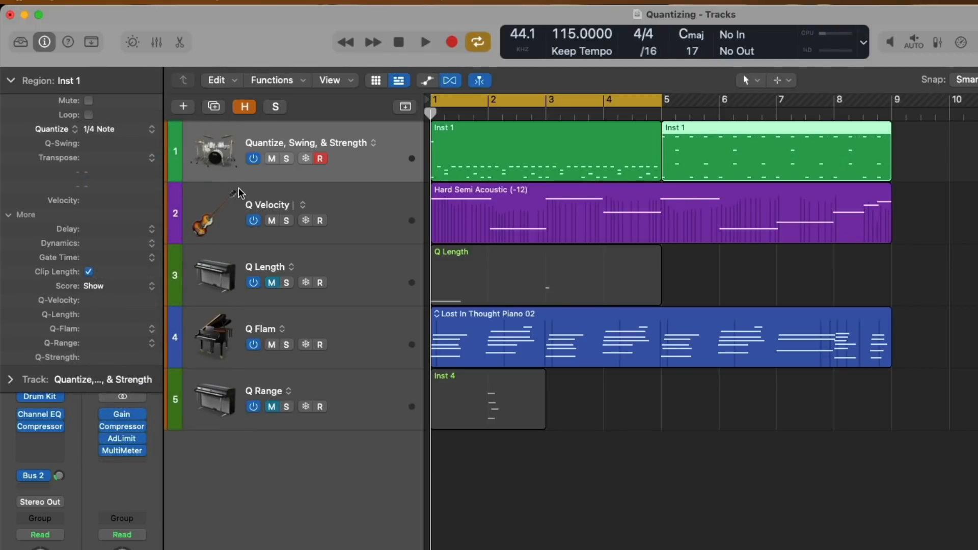
key(super+z)
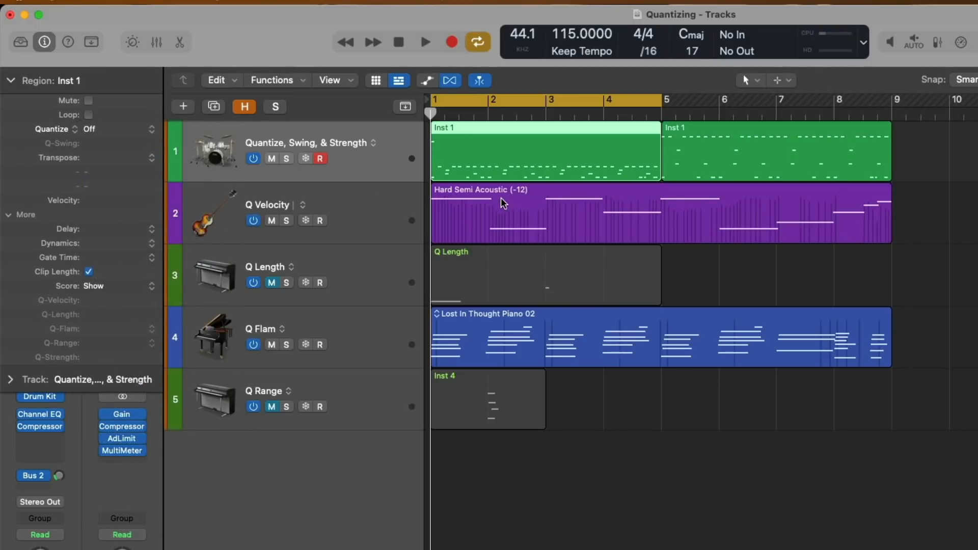
Quantize four regions together to 1/8 Note, then deselect them.
drag(920, 327, 630, 138)
click(152, 129)
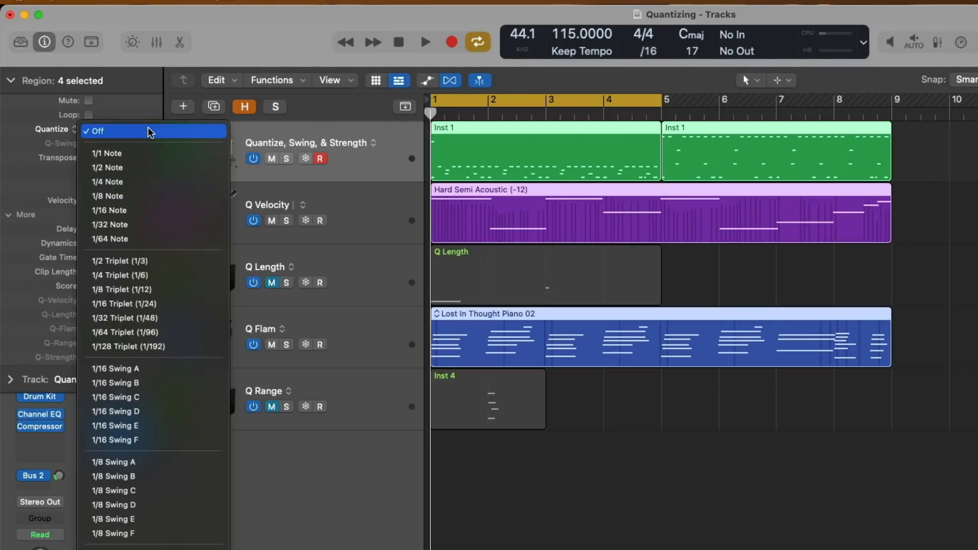
click(145, 196)
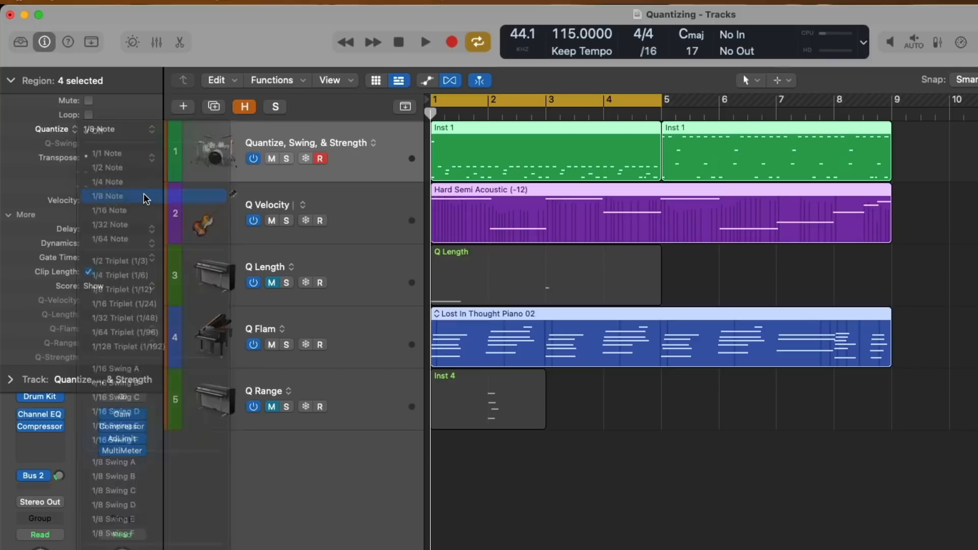
mouse_move(145, 200)
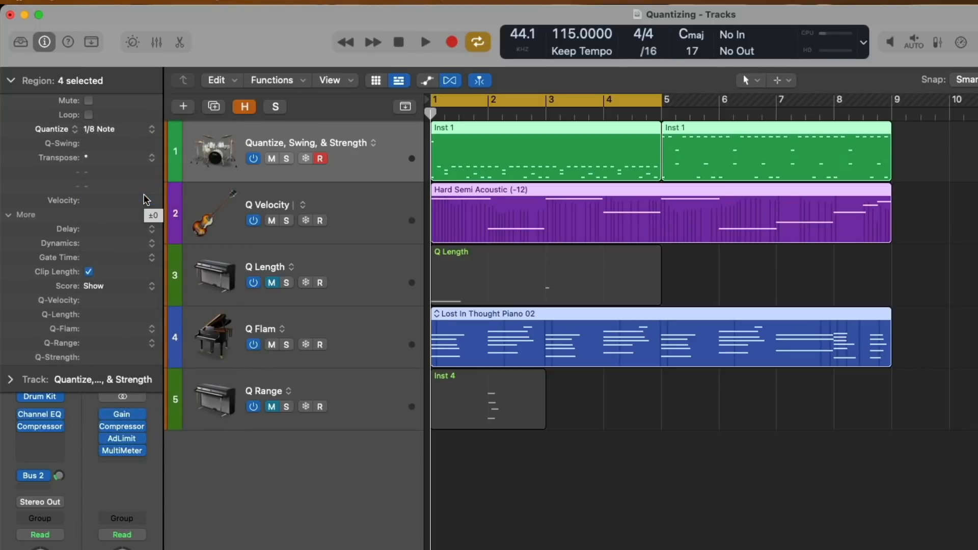
click(529, 471)
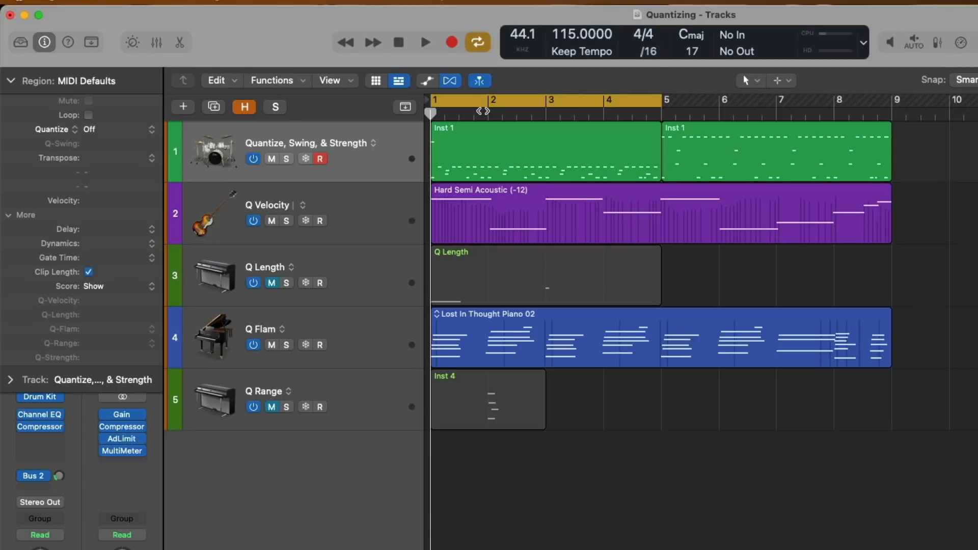
Solo the Quantize, Swing, & Strength track and open its Inst 1 region in the Piano Roll.
click(294, 160)
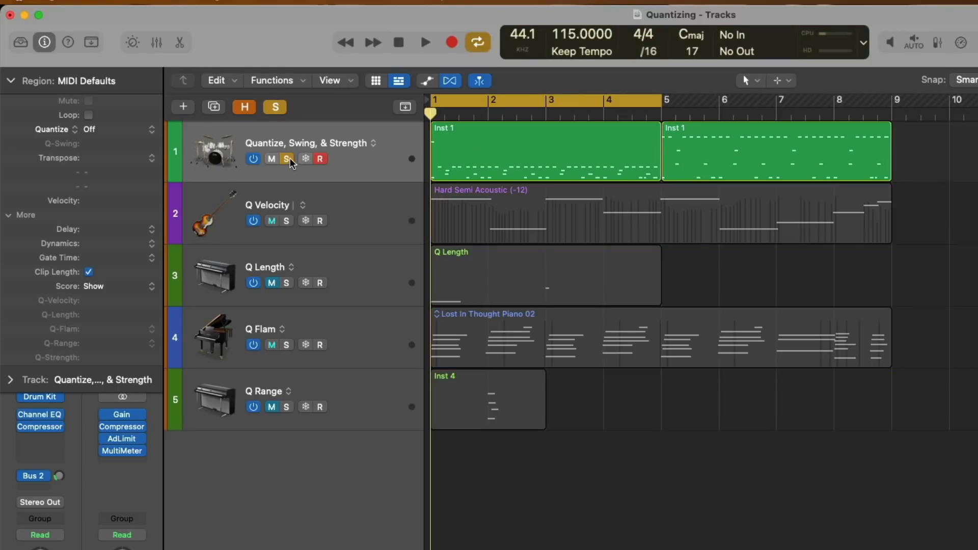
click(454, 143)
double_click(455, 143)
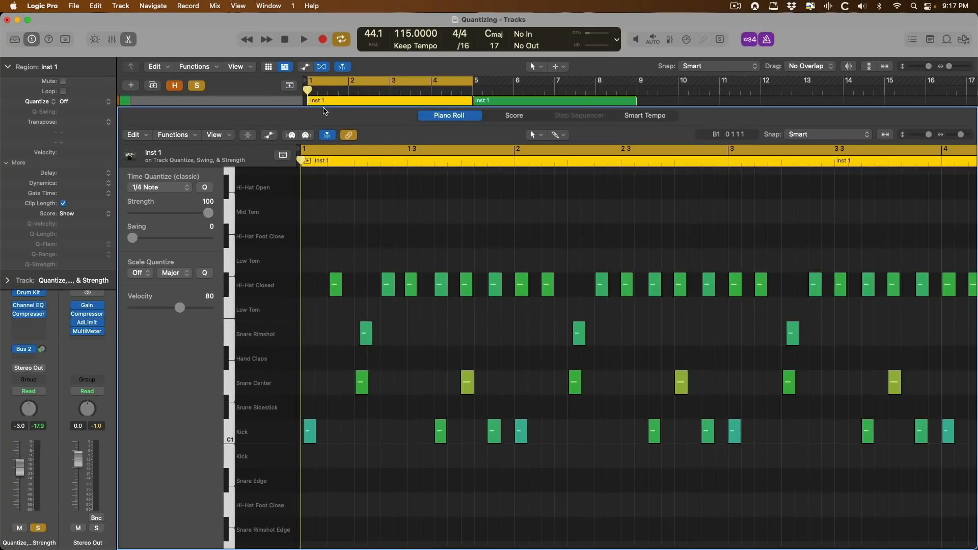
scroll(366, 255, down, 2)
drag(409, 452, 294, 251)
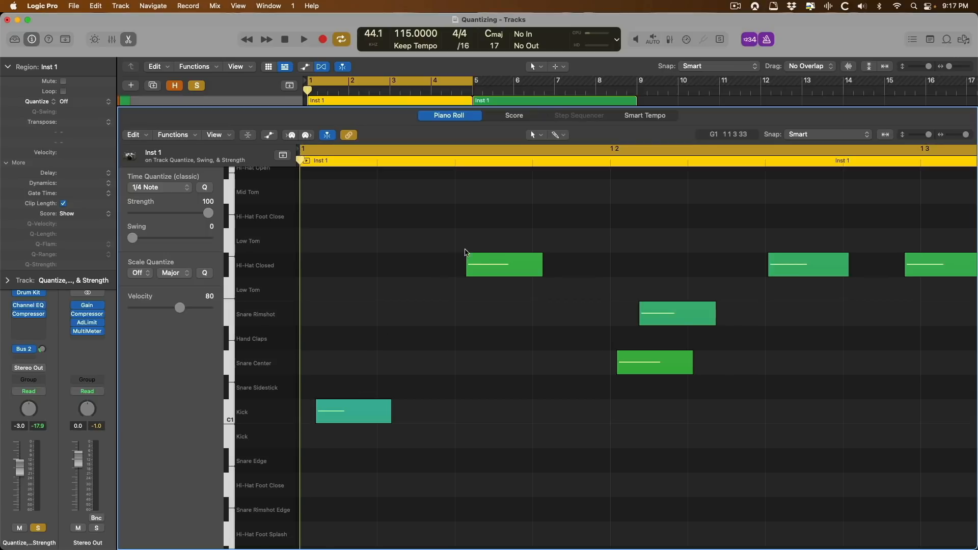
Bring the region's start into view and play back the drum pattern.
scroll(592, 326, right, 1)
scroll(592, 324, right, 2)
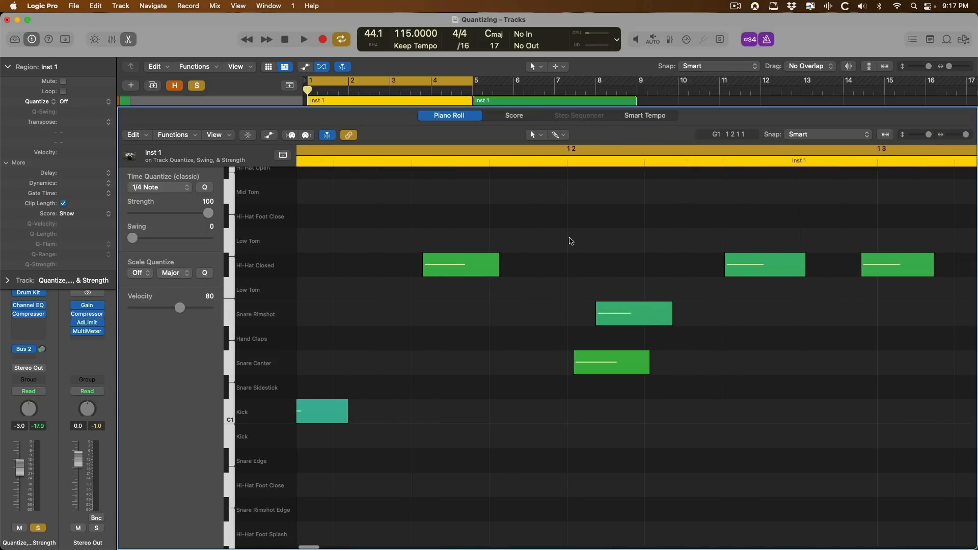
scroll(525, 350, right, 5)
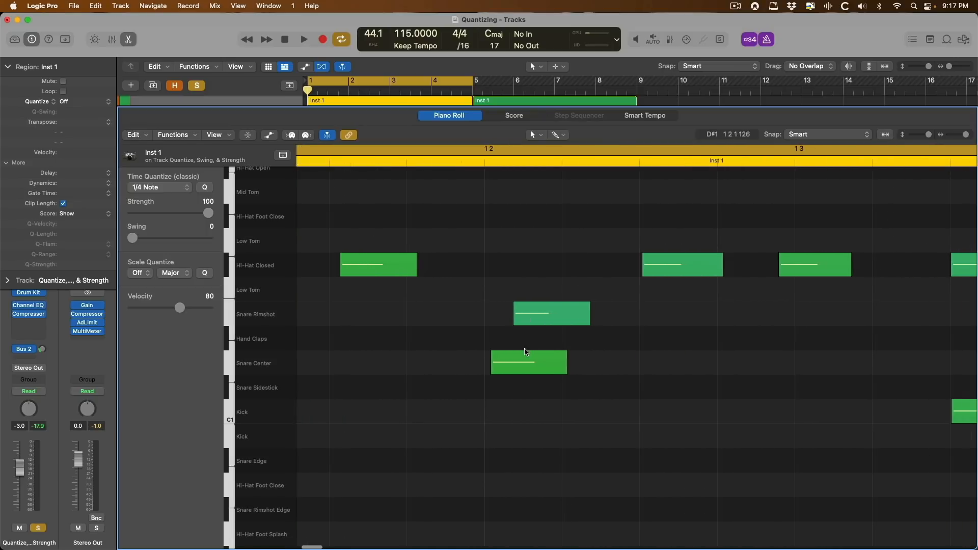
scroll(497, 357, right, 2)
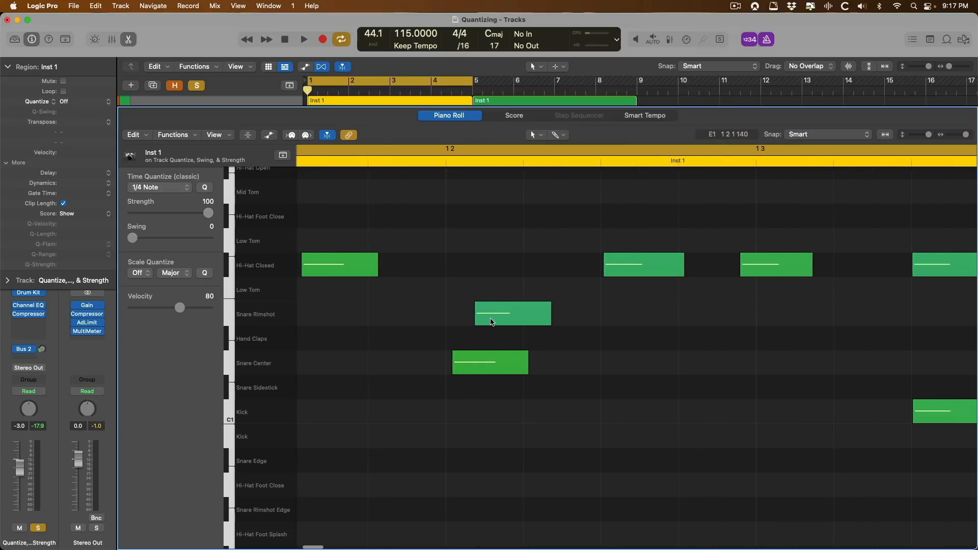
scroll(550, 278, right, 2)
scroll(550, 278, right, 10)
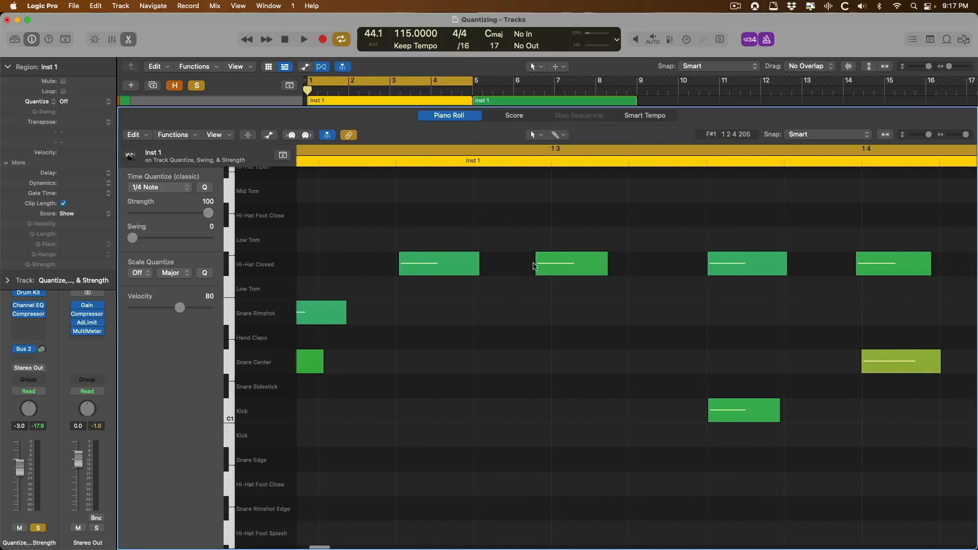
key(z)
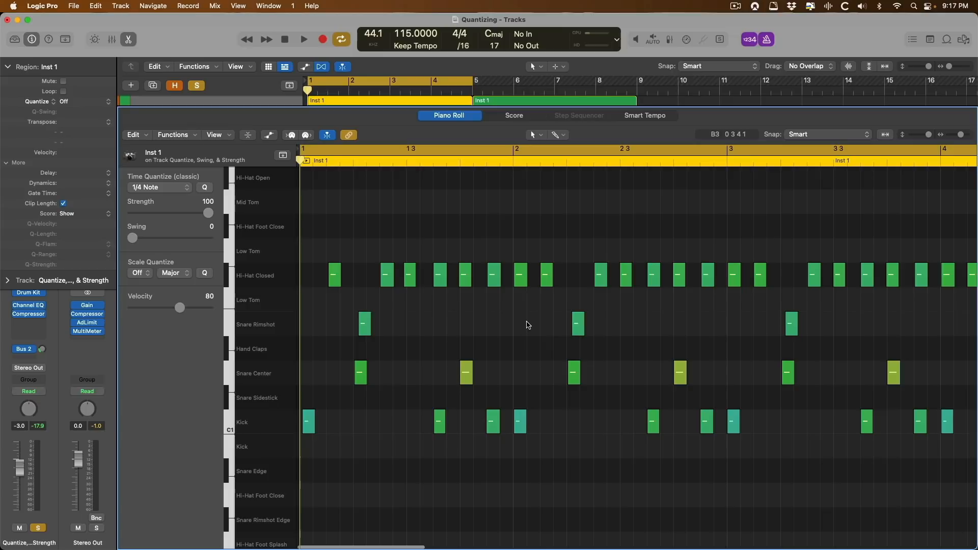
scroll(528, 325, right, 1)
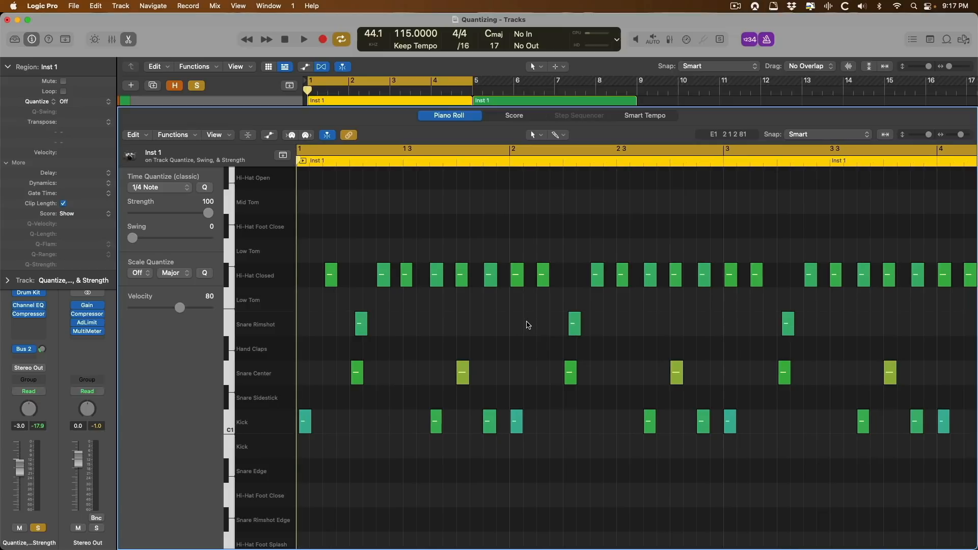
key(space)
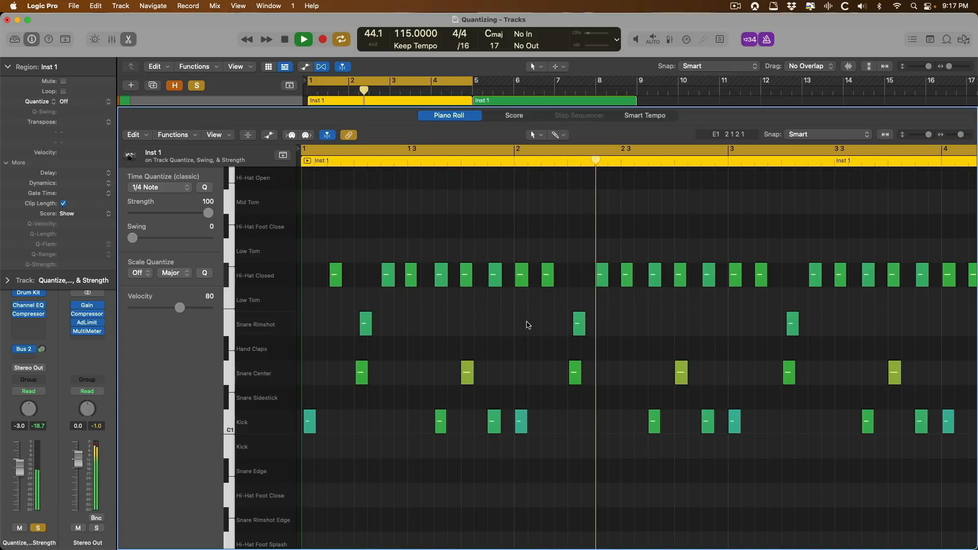
Stop the drum pattern's playback.
key(space)
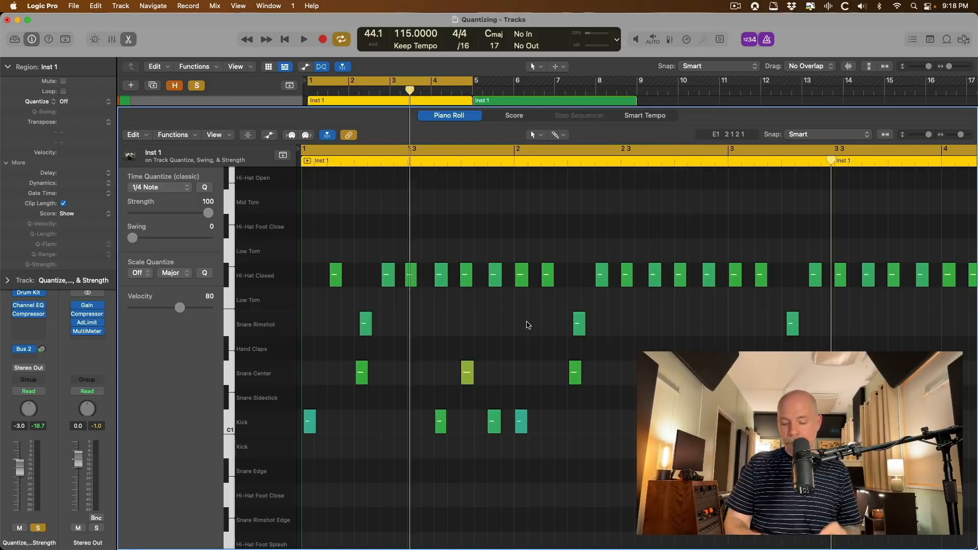
Close the Piano Roll, select the Inst 1 region on track 1, and reopen it in the Piano Roll.
key(e)
click(294, 251)
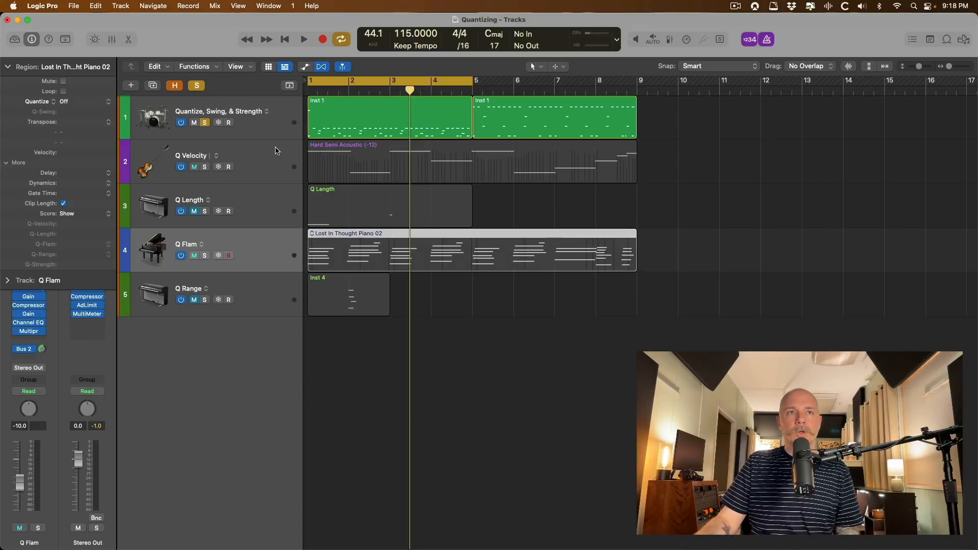
click(278, 143)
click(279, 116)
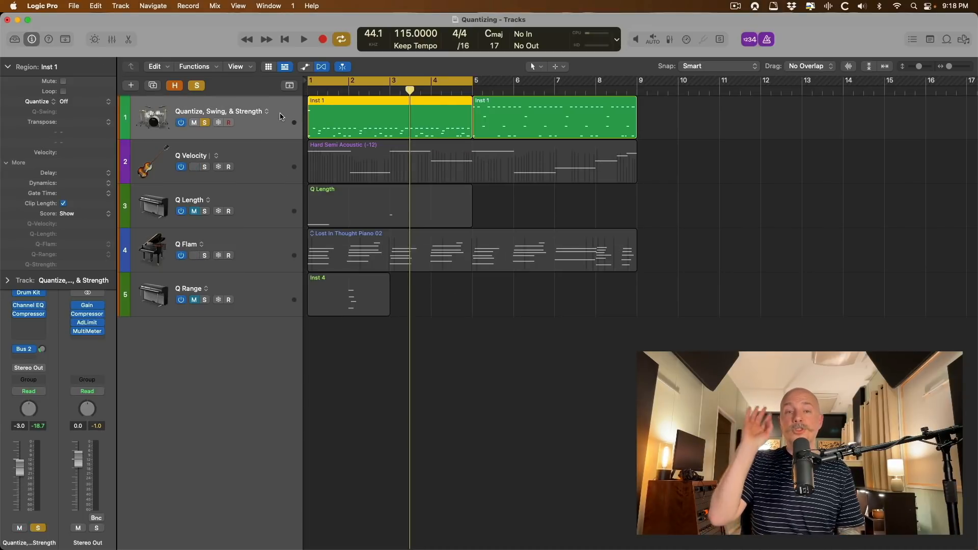
key(e)
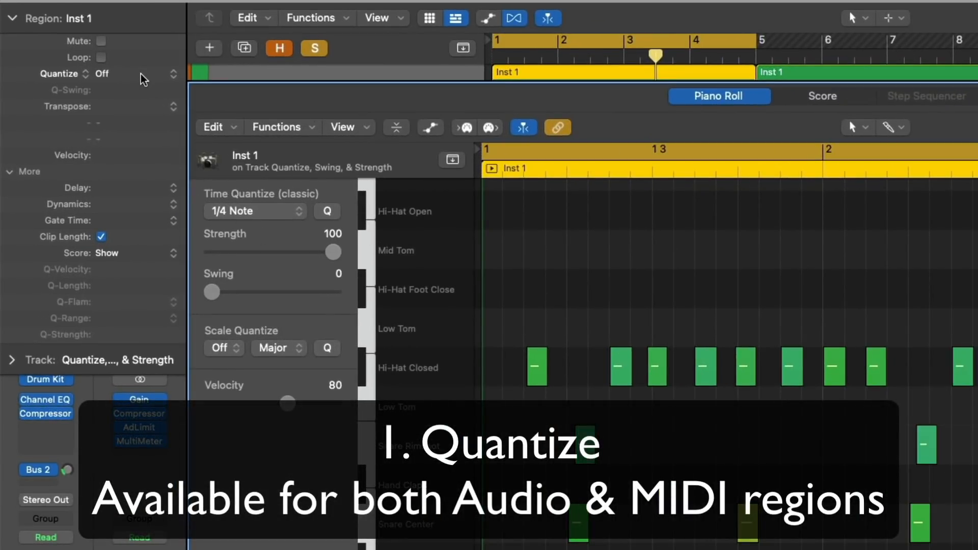
Set the Inst 1 region's Quantize to 1/8 Note and play the drums.
click(141, 75)
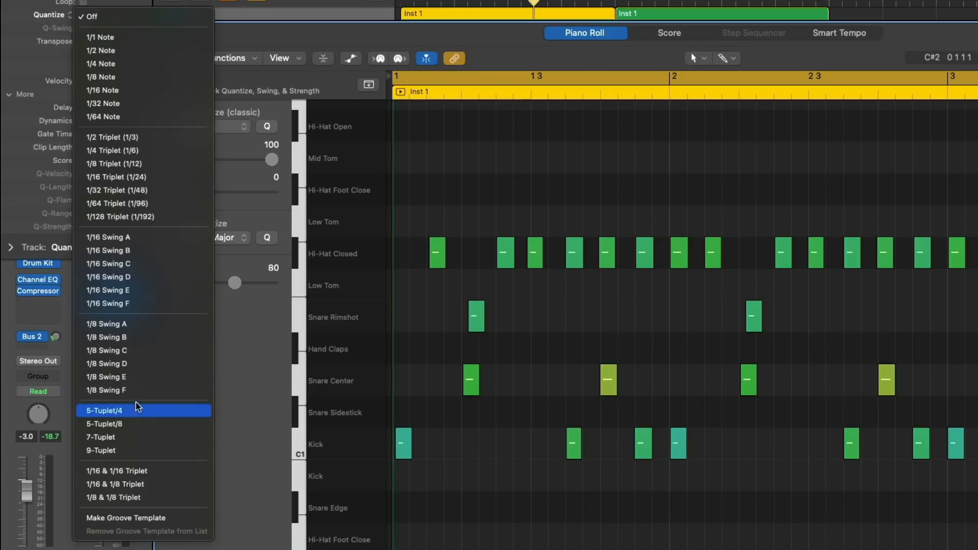
click(137, 77)
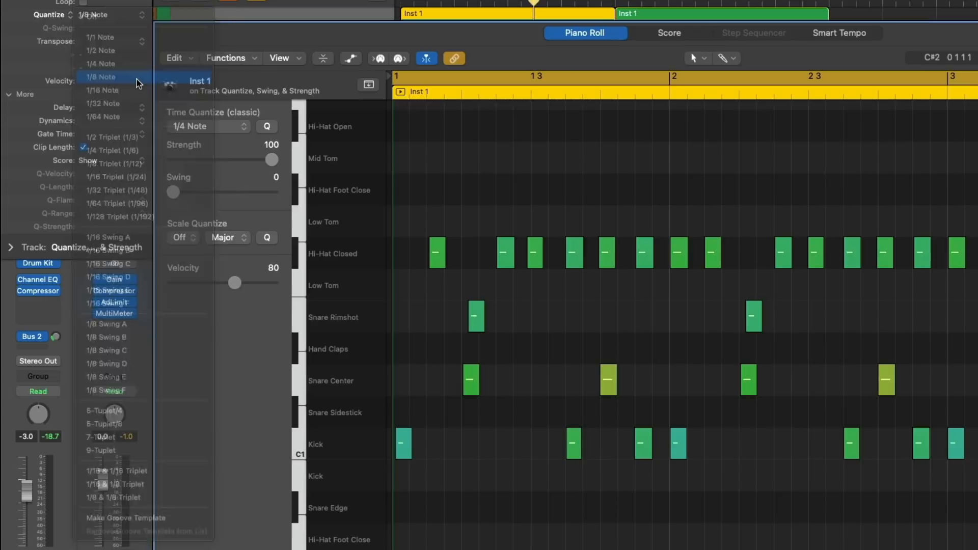
mouse_move(137, 83)
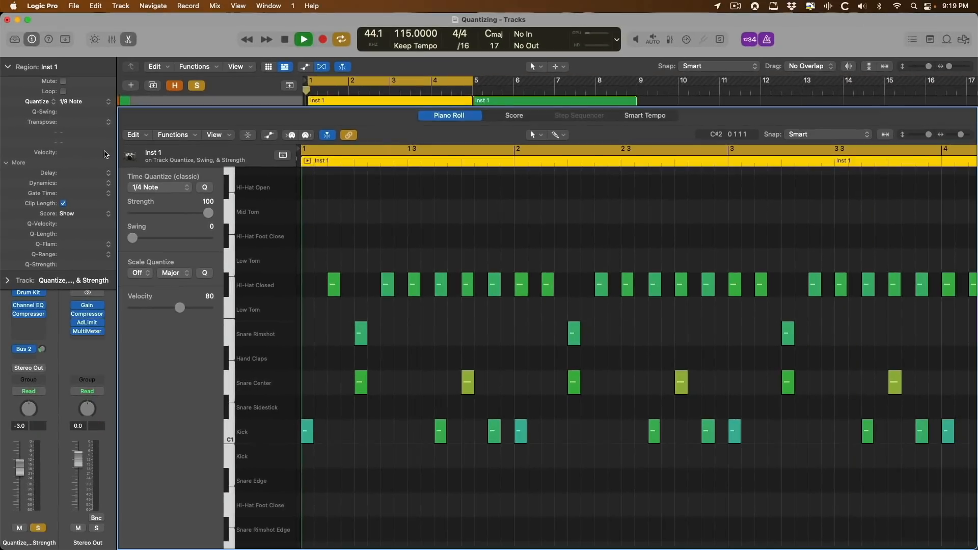
key(space)
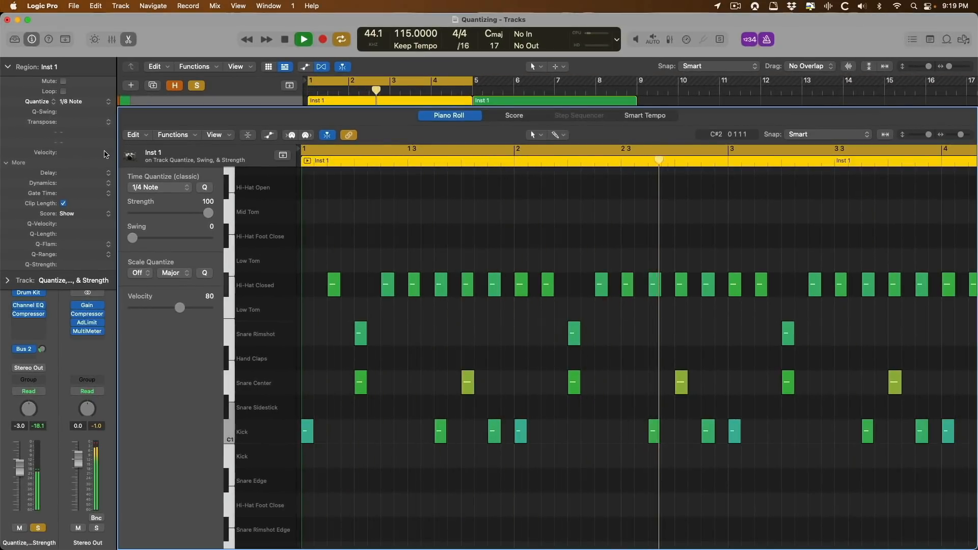
Stop playback, leaving the drum notes on the 1/8-note grid.
key(space)
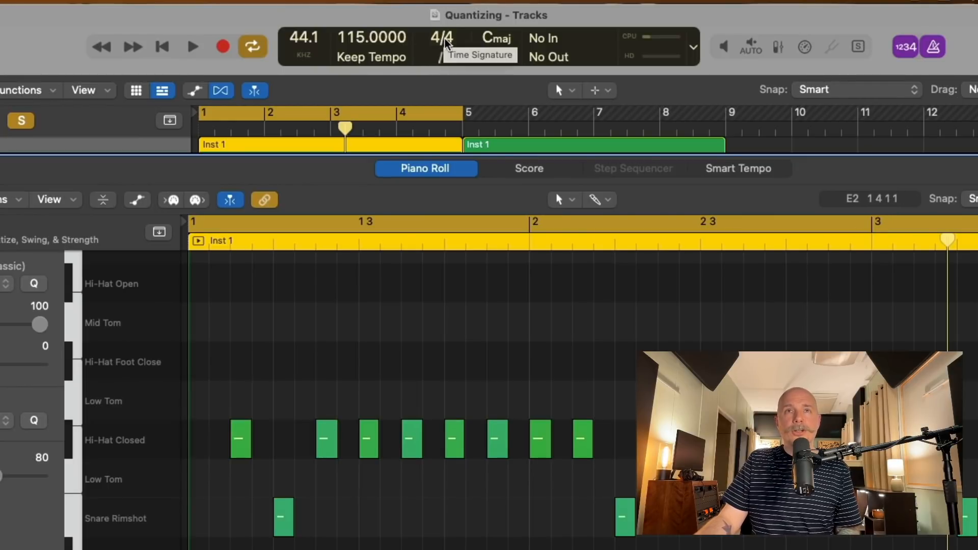
Change the LCD division to /4, then to /32.
click(448, 60)
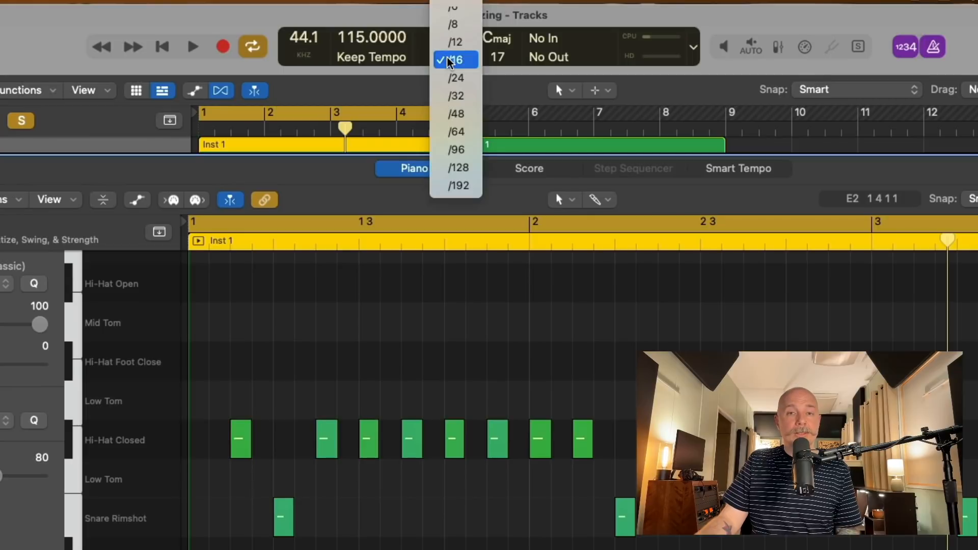
scroll(451, 62, up, 1)
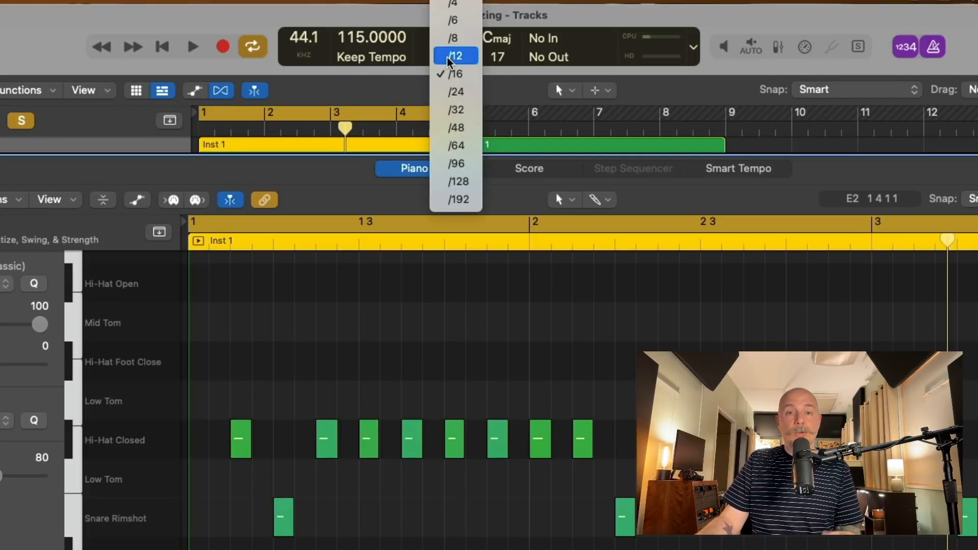
click(458, 6)
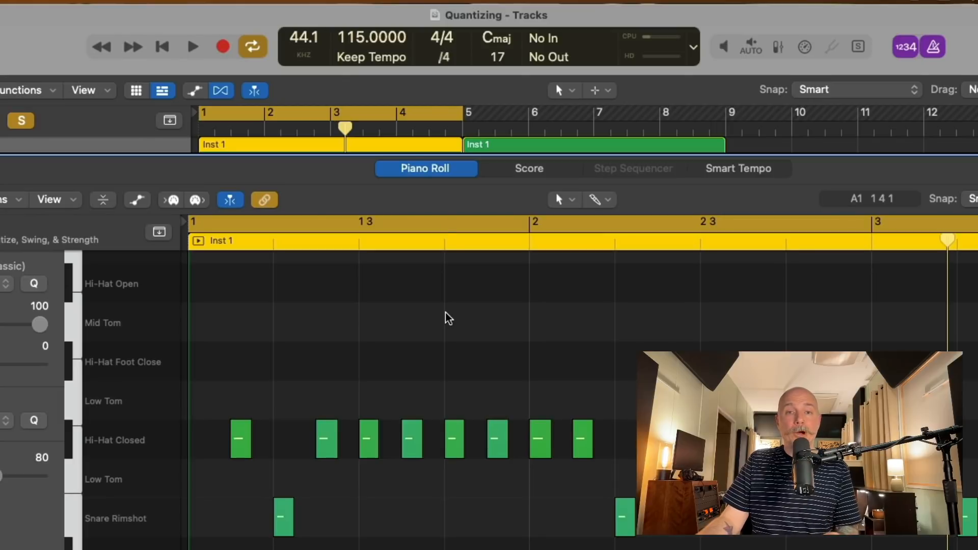
click(448, 60)
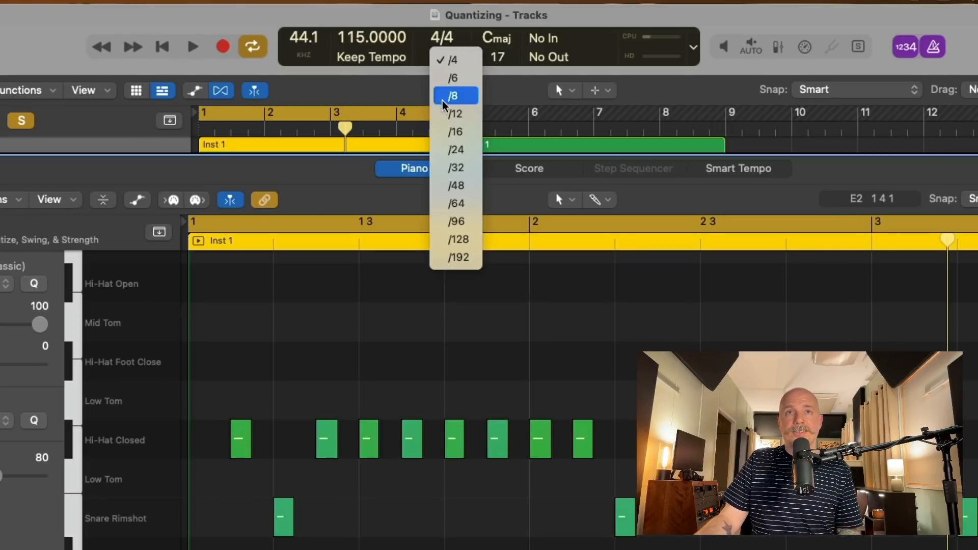
click(448, 167)
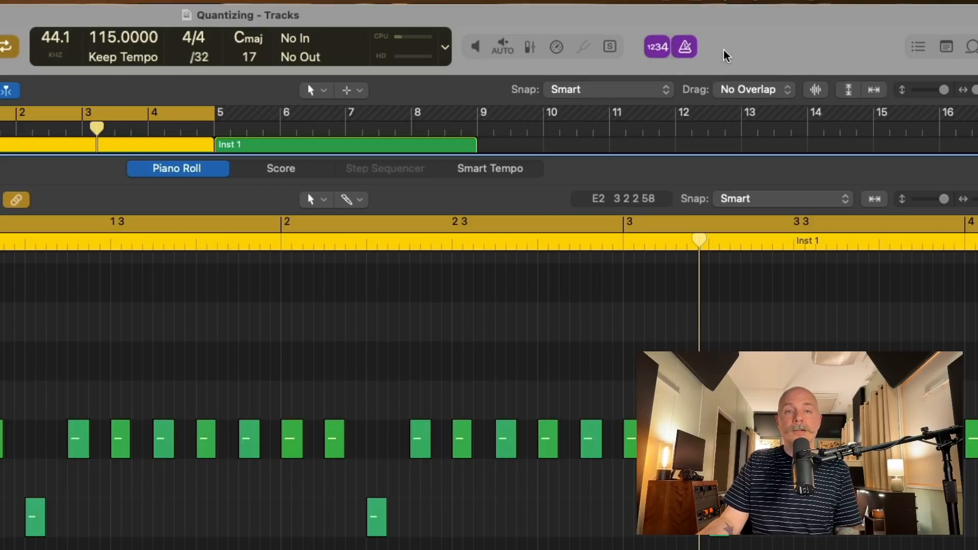
Keep the control bar's LCD mode as Custom and set the division to /16.
right_click(726, 55)
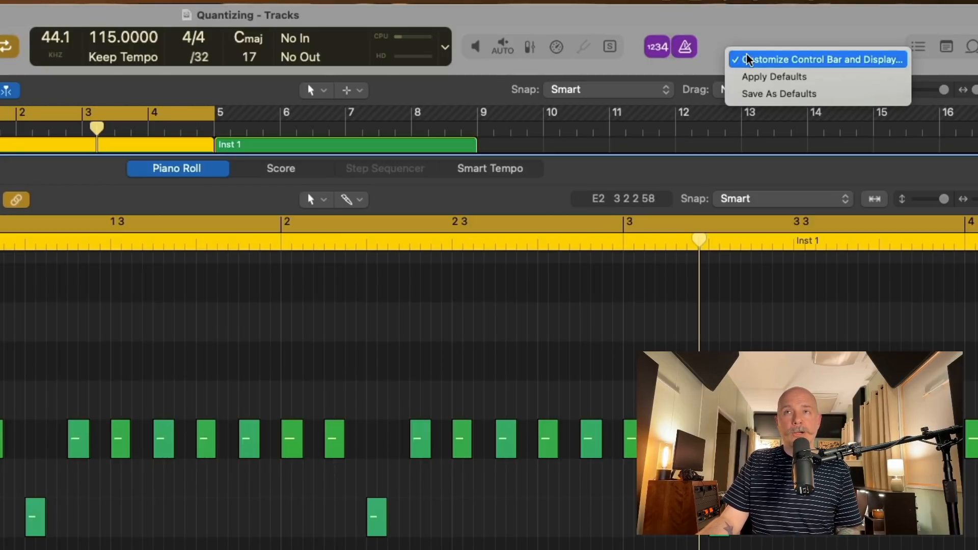
click(747, 59)
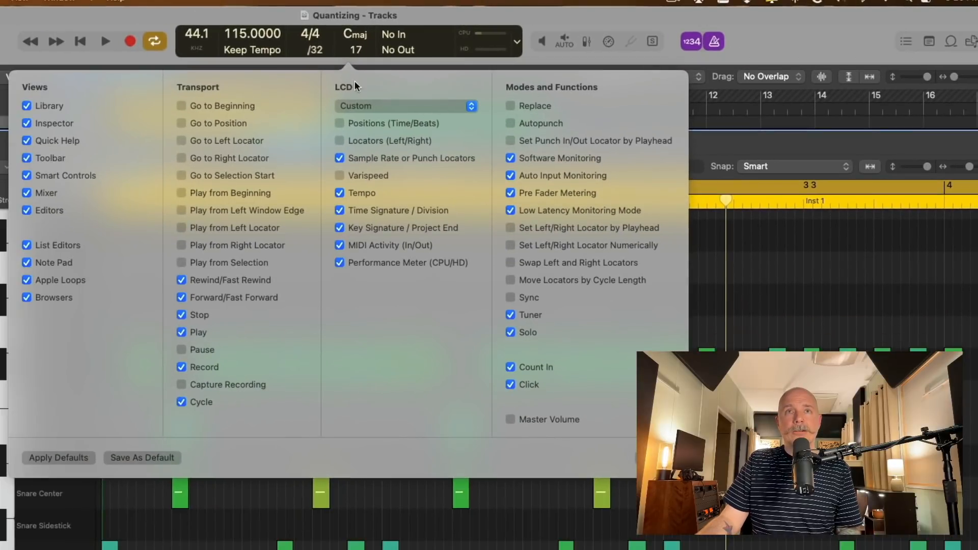
click(384, 103)
click(391, 103)
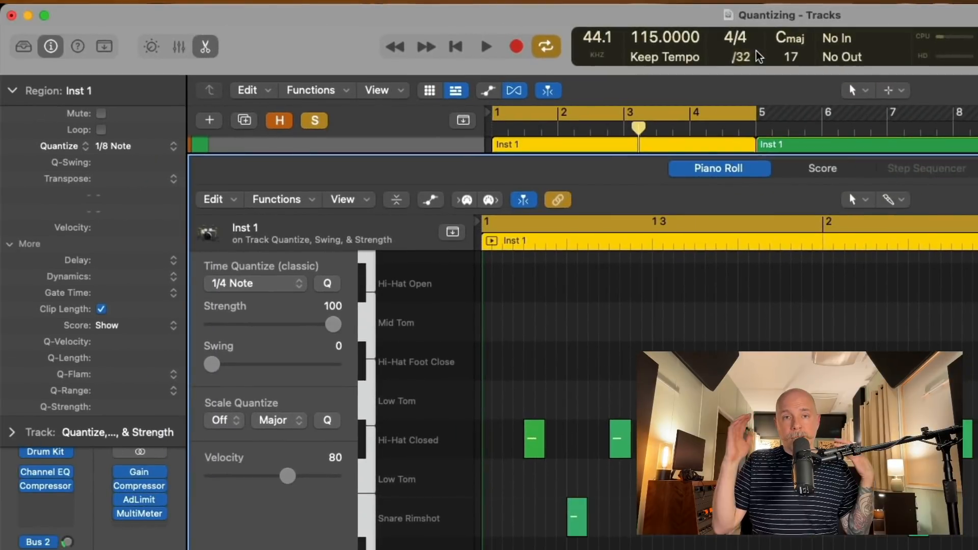
click(656, 55)
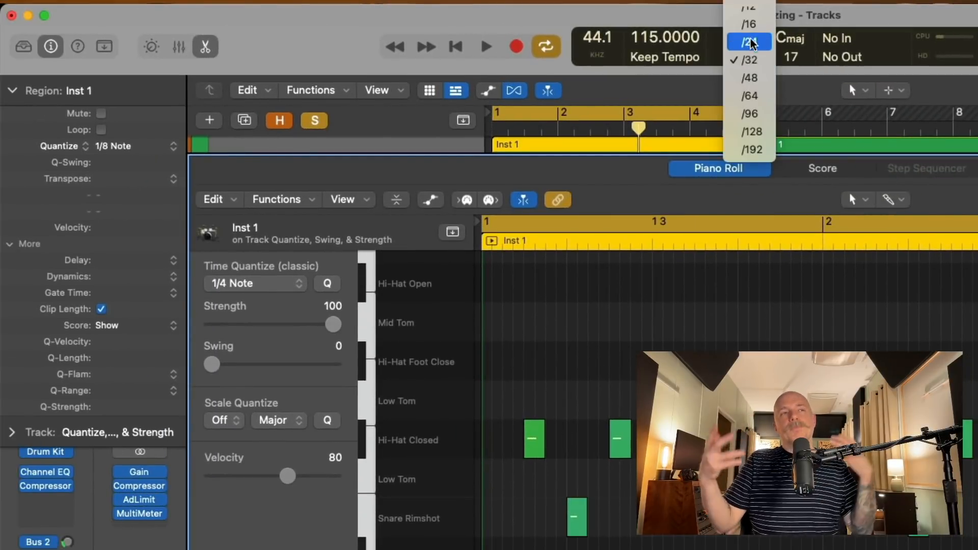
click(748, 24)
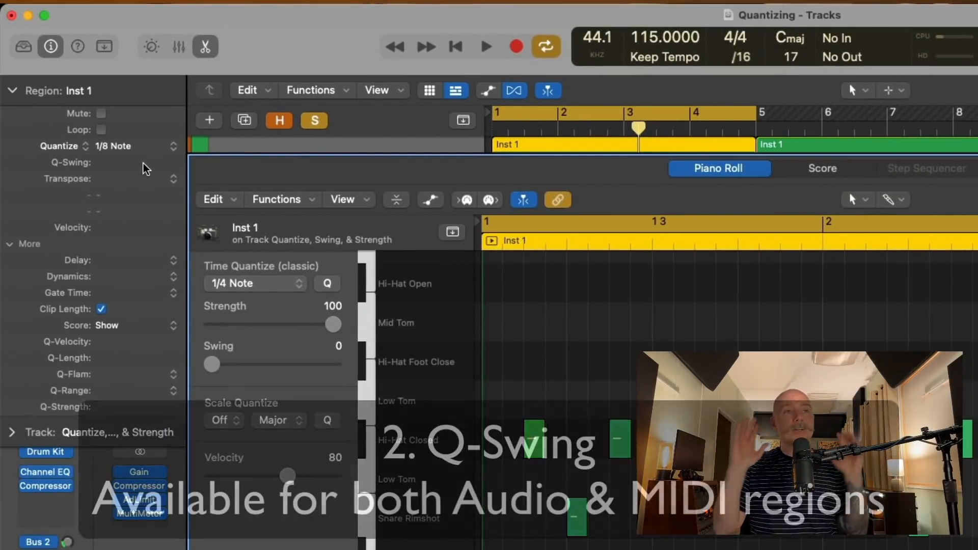
Reset the Inst 1 region's Quantize to 1/8 Note and raise Q-Swing to 70%.
click(151, 147)
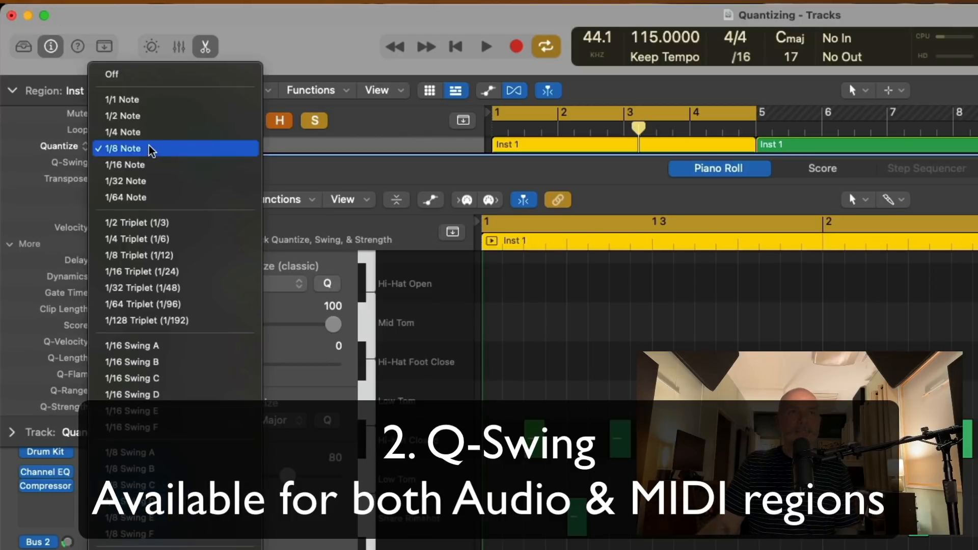
click(154, 81)
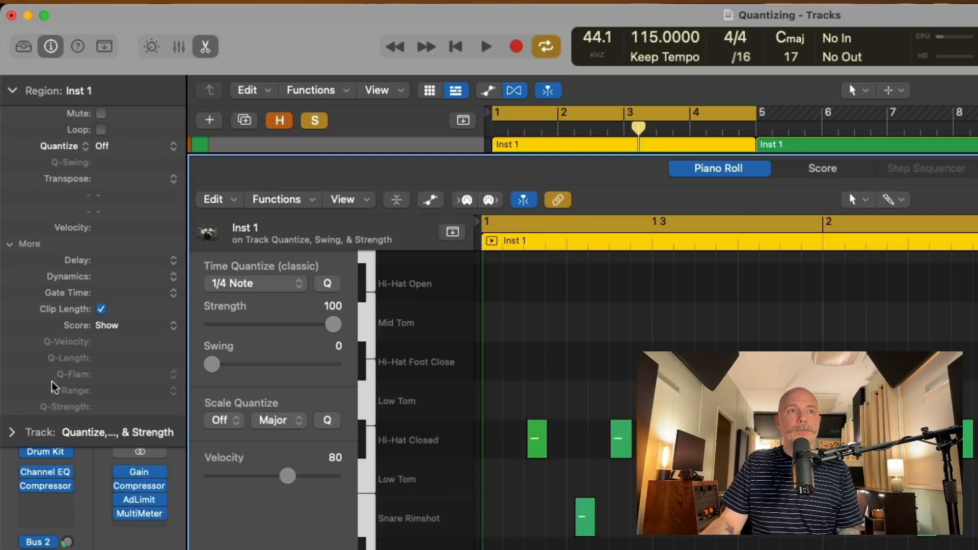
click(128, 147)
click(142, 222)
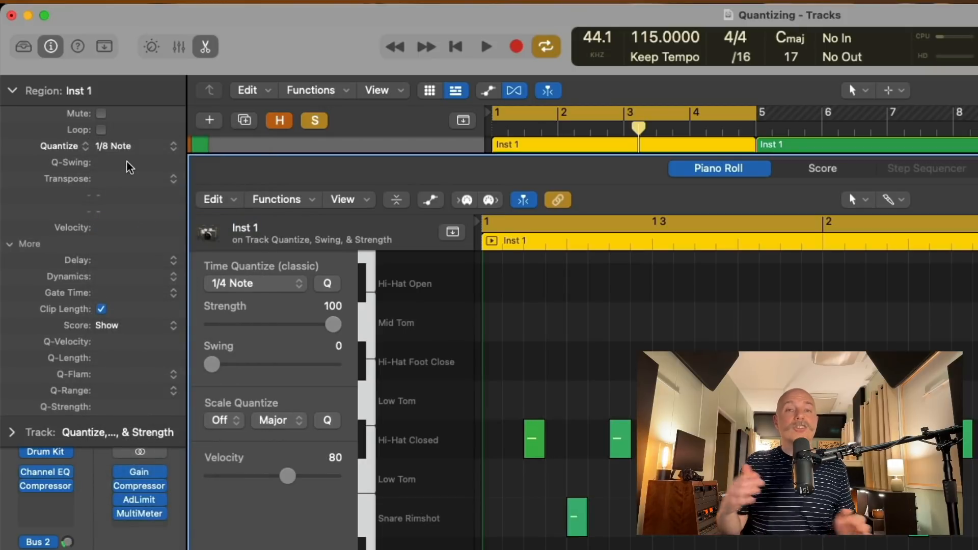
mouse_move(128, 168)
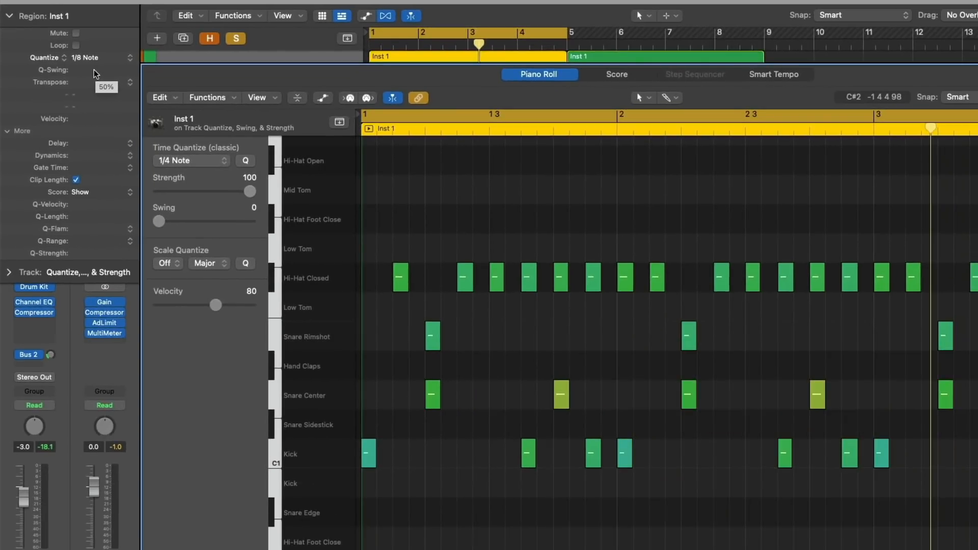
drag(95, 73, 105, 0)
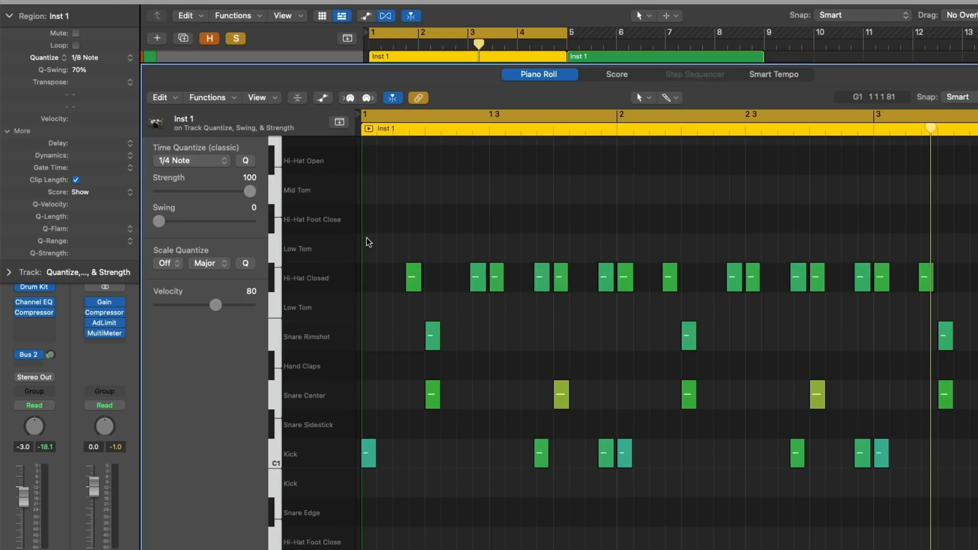
Inspect the Snare Center note, cut Inst 1's Q-Swing to near zero, audition it, then clear it.
click(566, 397)
key(space)
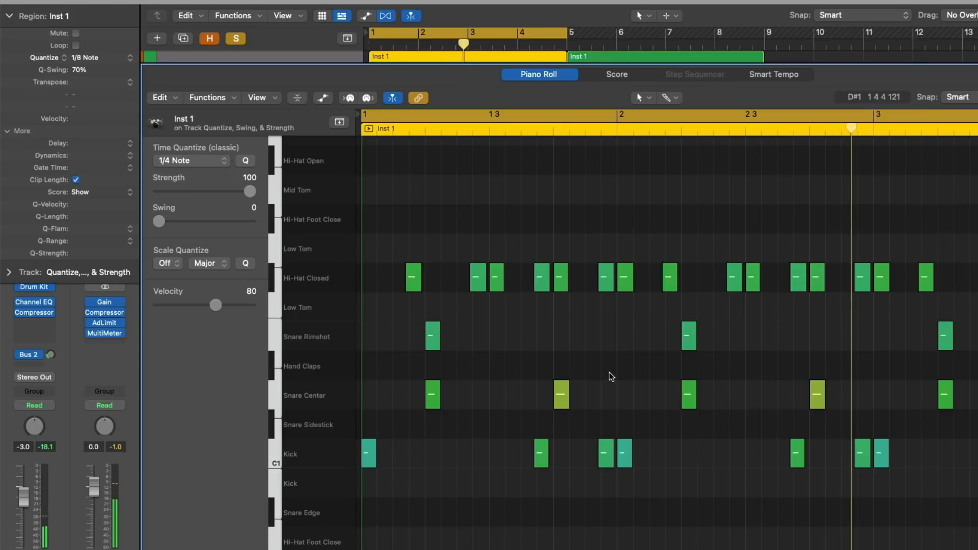
drag(107, 77, 108, 177)
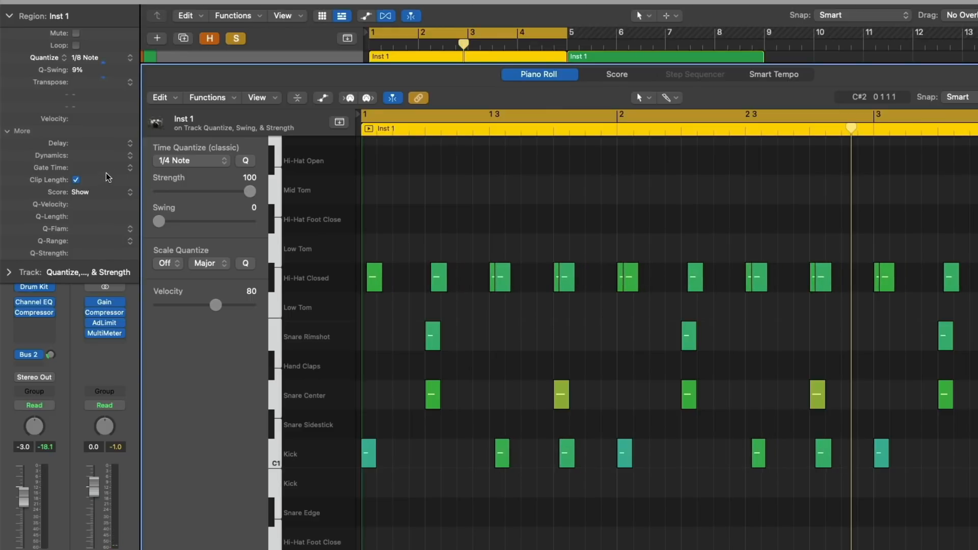
key(Return)
key(space)
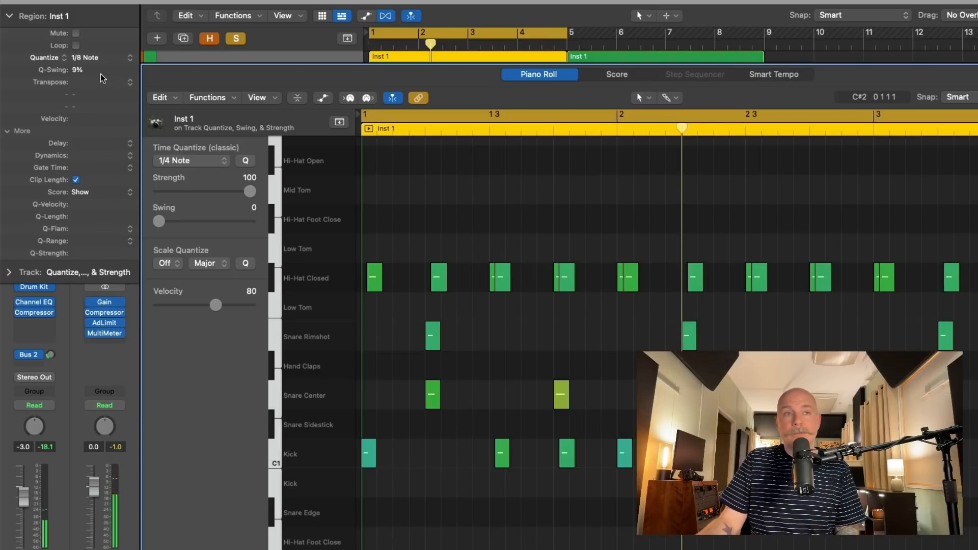
alt+click(76, 70)
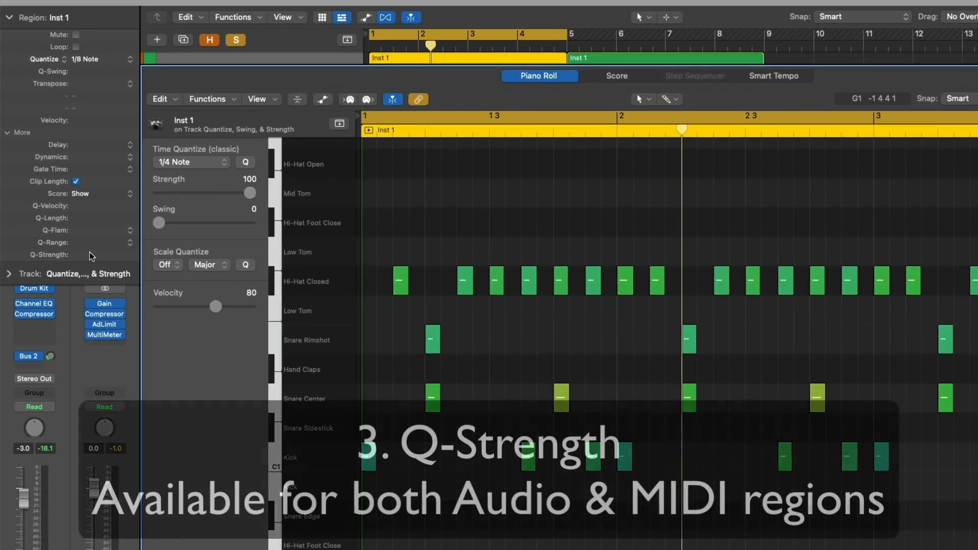
Lower the Inst 1 region's Q-Strength to 0%, then raise it back to about 71%.
mouse_move(90, 256)
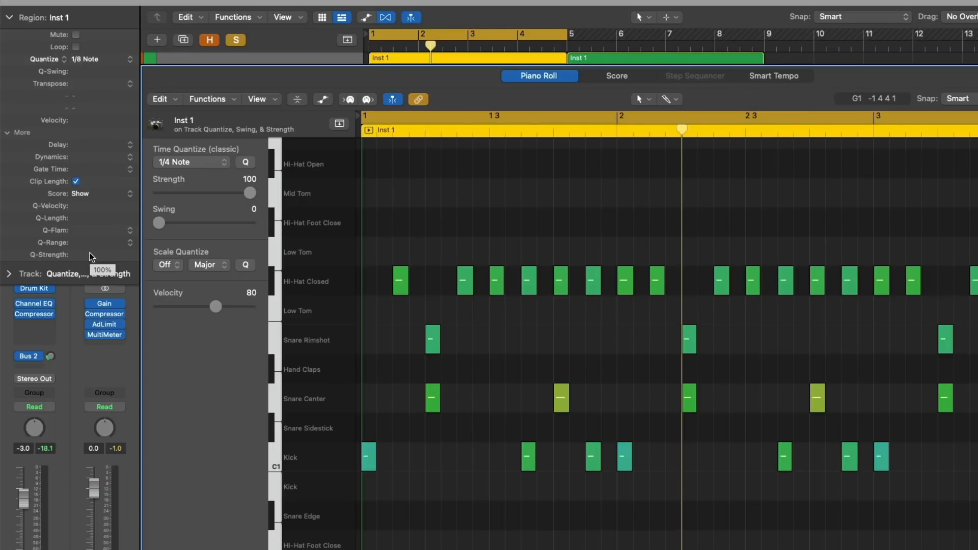
drag(90, 256, 97, 352)
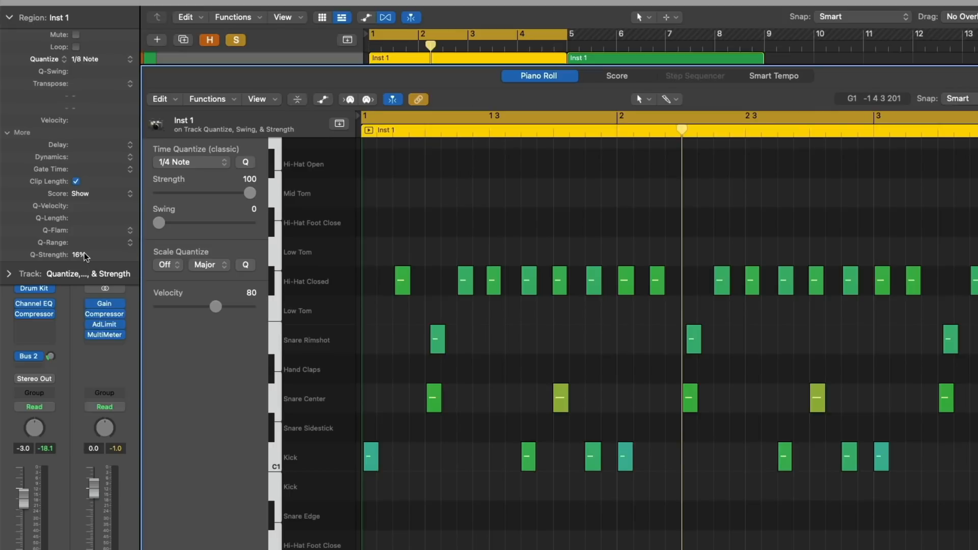
drag(82, 255, 91, 303)
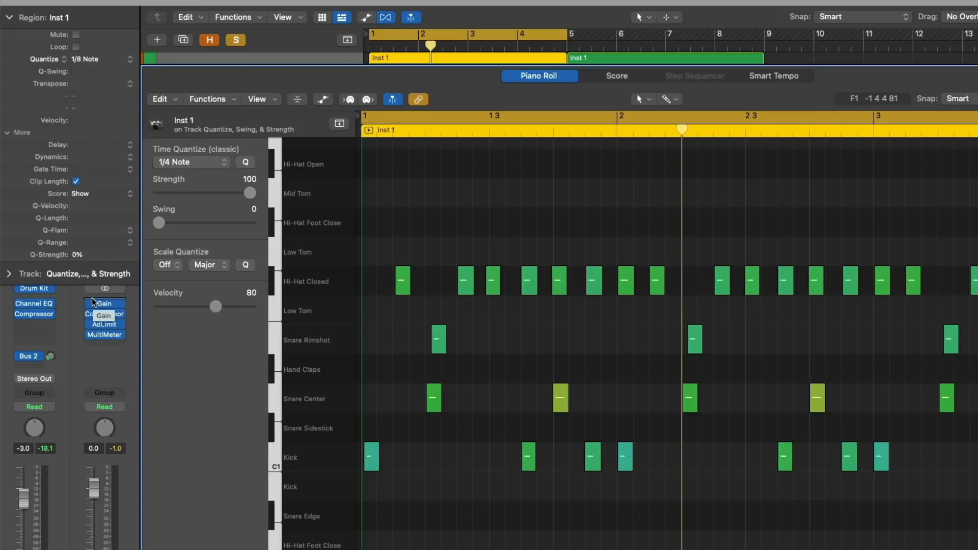
drag(78, 255, 87, 154)
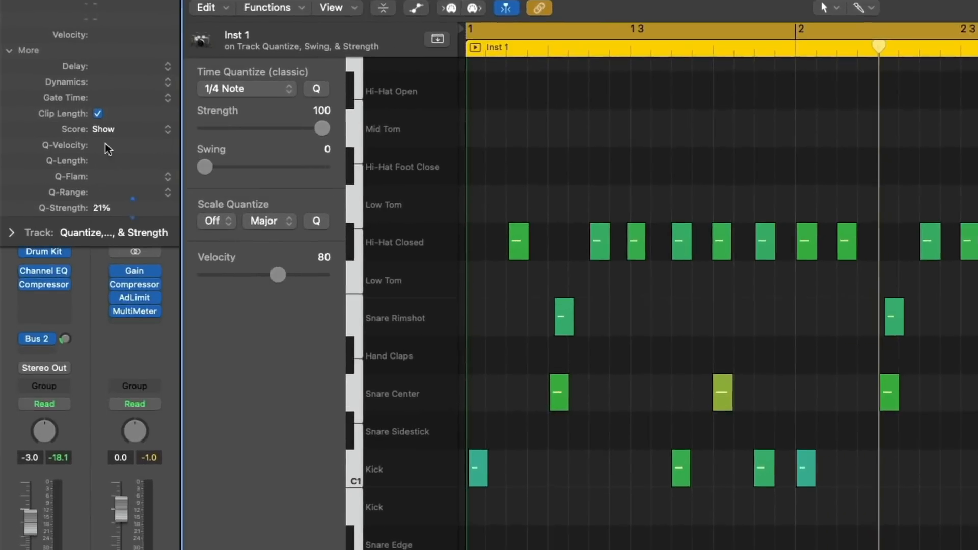
drag(116, 71, 118, 58)
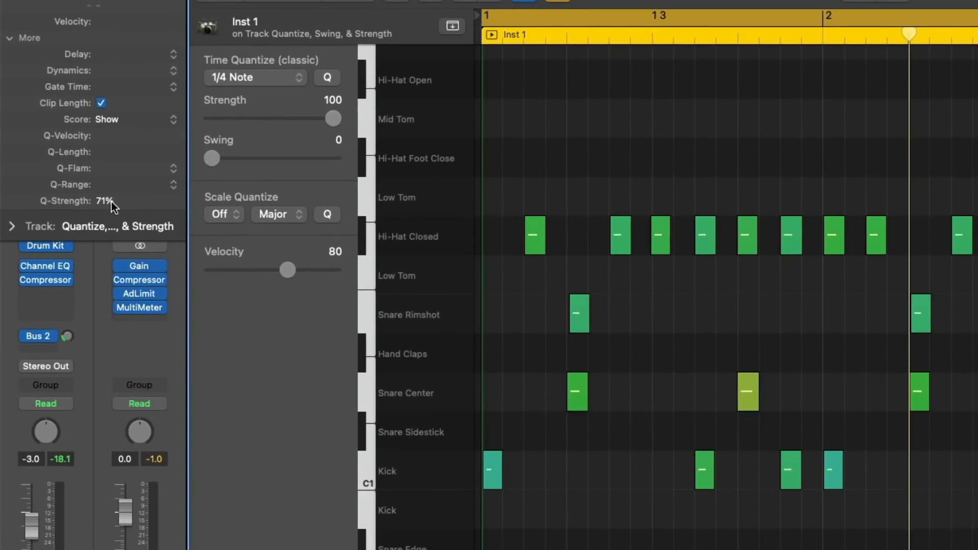
Nudge Q-Strength to about 80%, audition the partial quantize, then undo it back to default.
drag(114, 188, 117, 177)
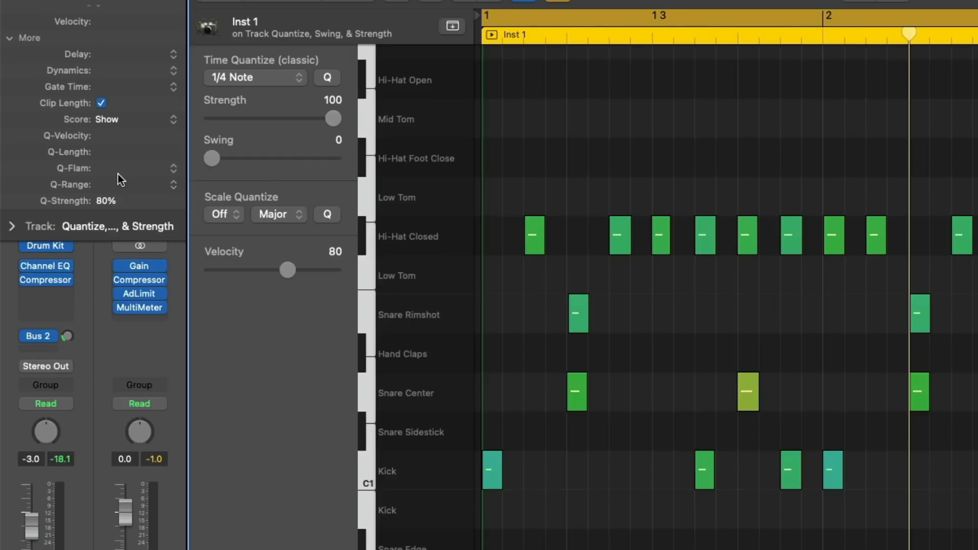
key(space)
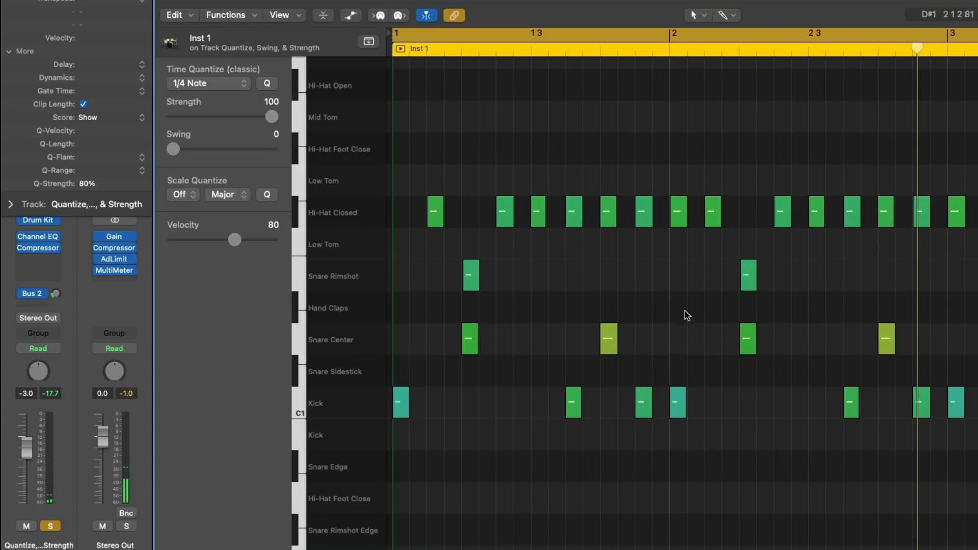
mouse_move(95, 185)
mouse_down()
mouse_move(98, 237)
mouse_move(106, 186)
mouse_up()
key(super+z)
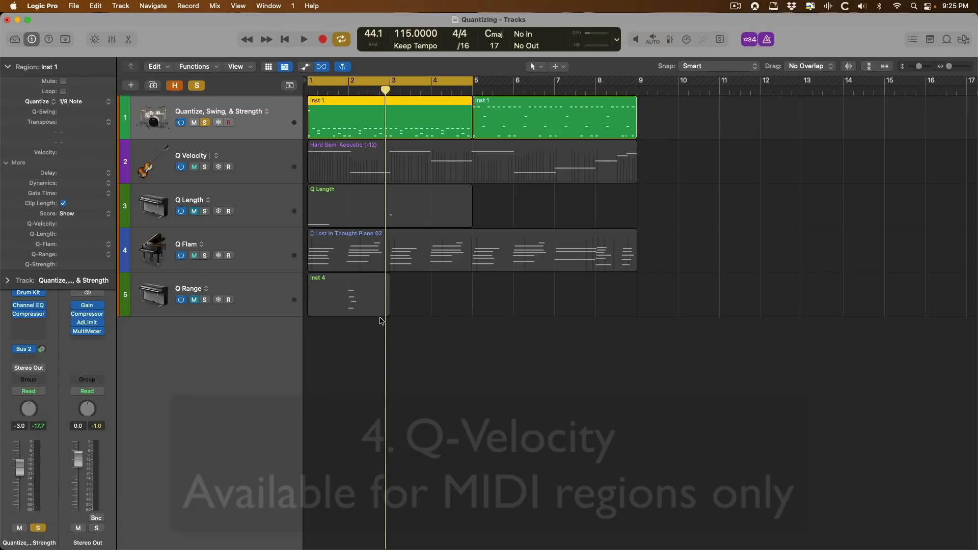
Open the Q Velocity track's Hard Semi Acoustic region in the Piano Roll, fitted to view.
click(250, 157)
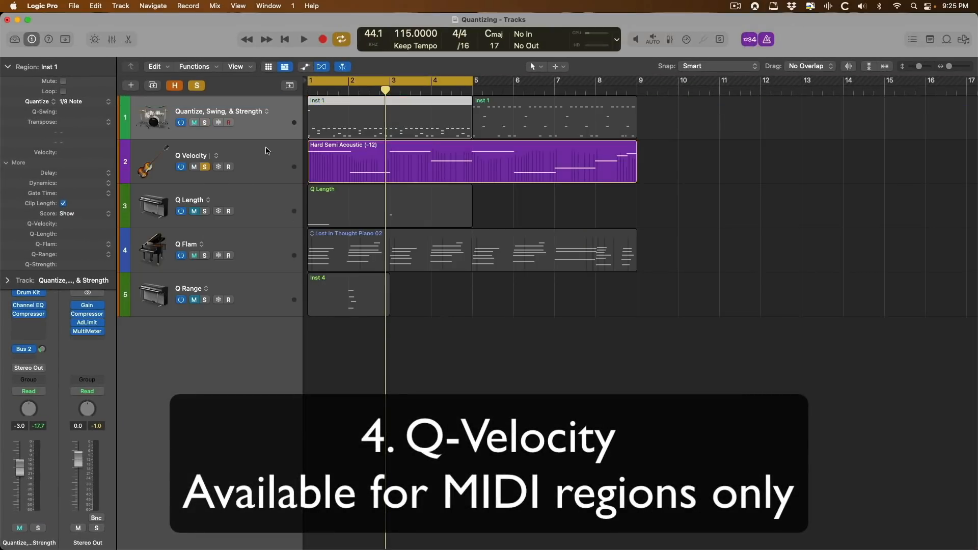
key(e)
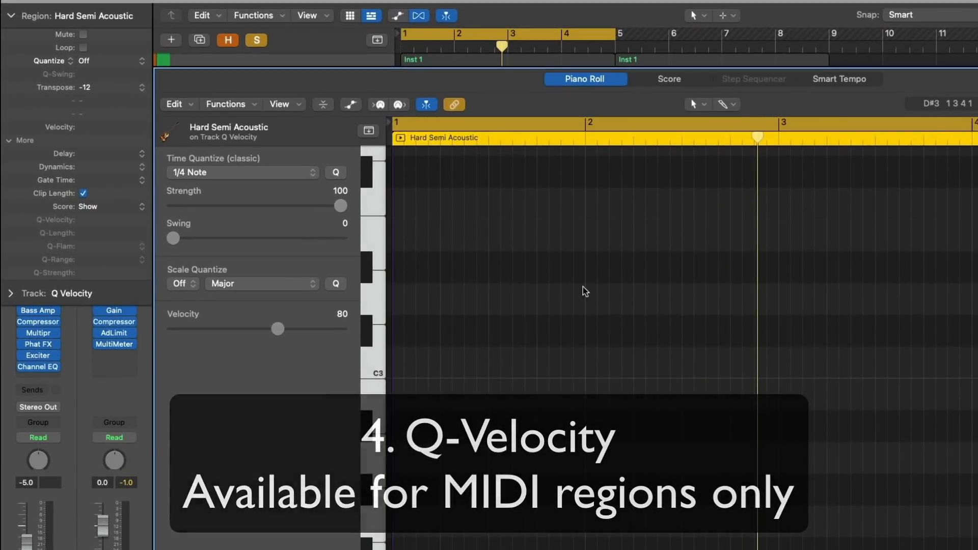
key(z)
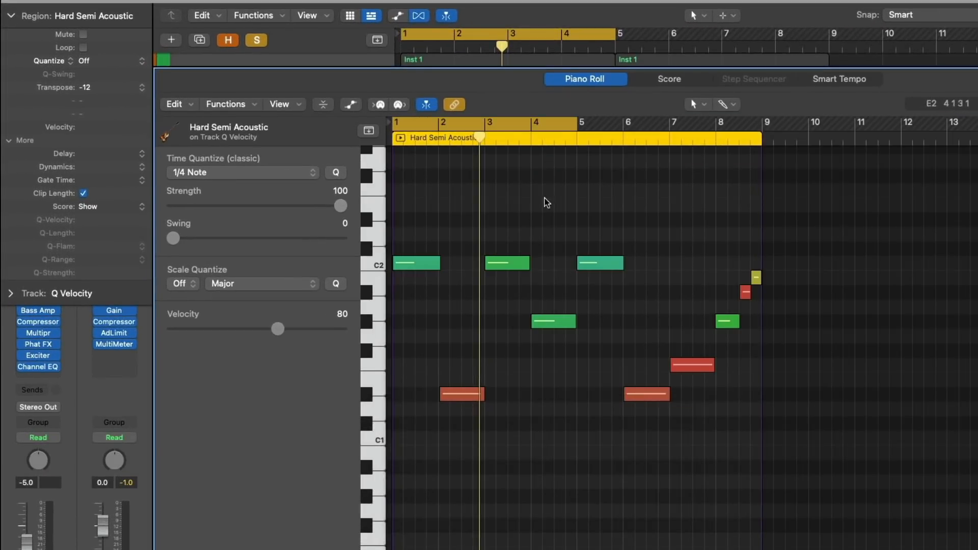
Quantize the region to 1/8 Note and play it back, showing bars 1 to 9.
click(96, 61)
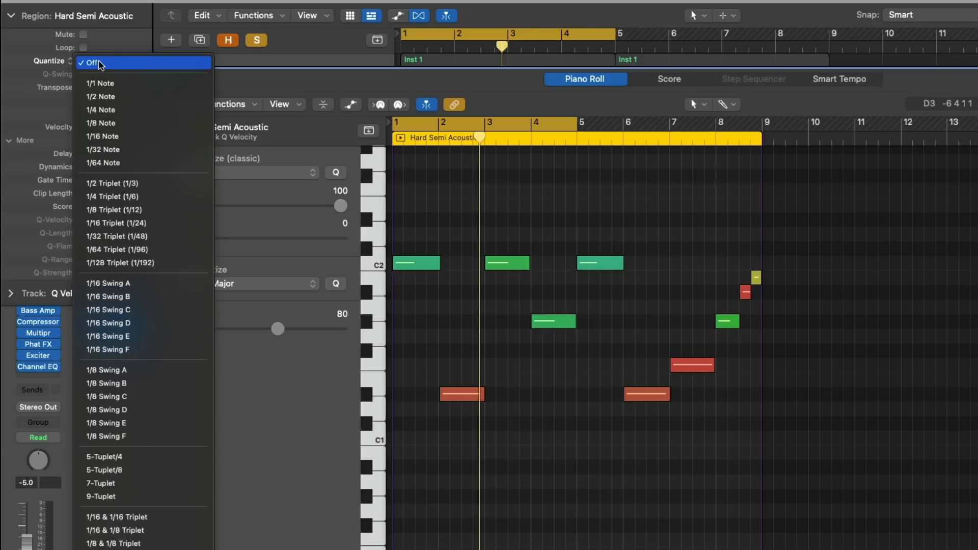
click(108, 123)
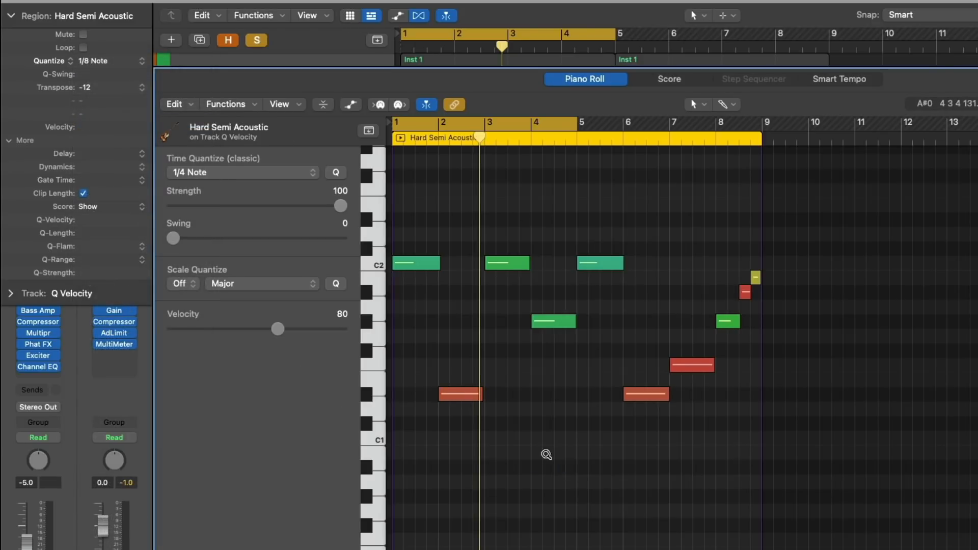
drag(564, 471, 392, 204)
key(space)
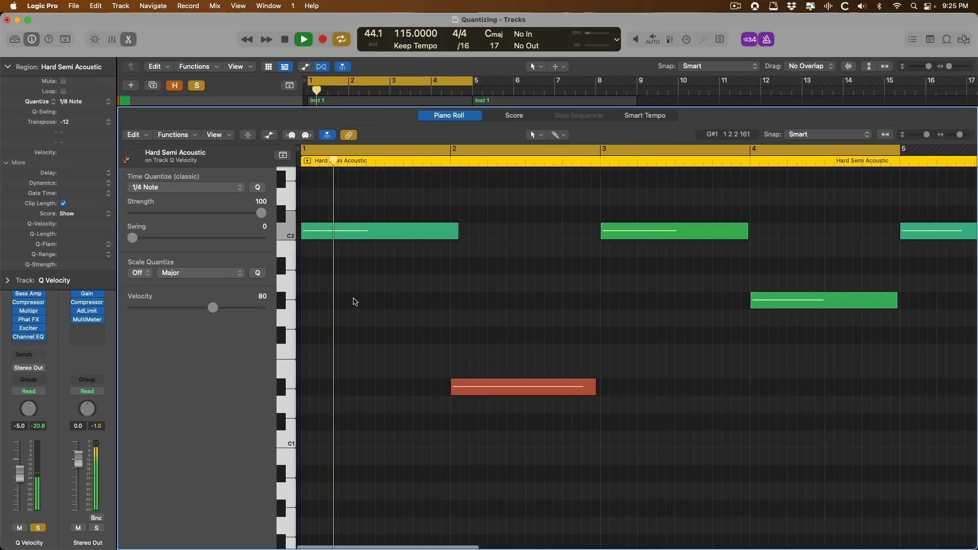
key(super+Left)
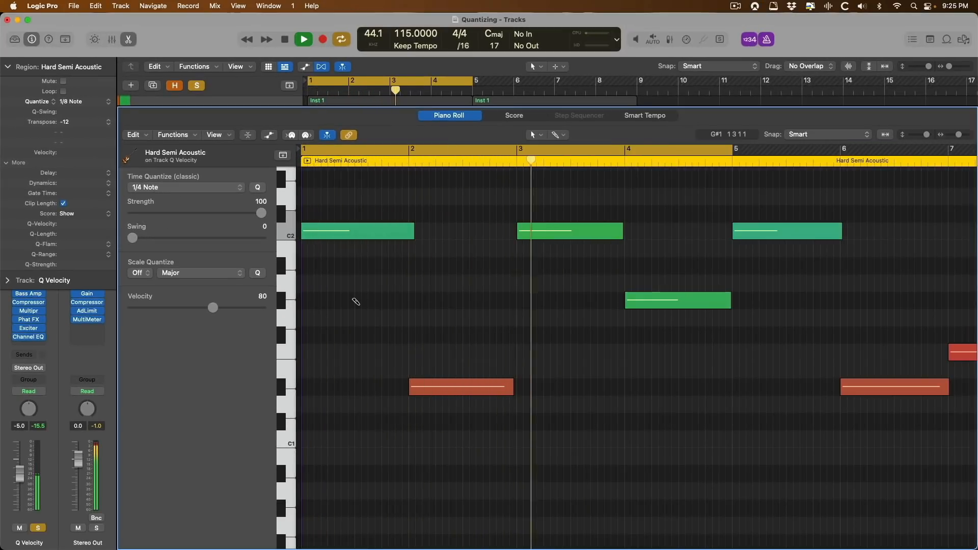
key(super+Left)
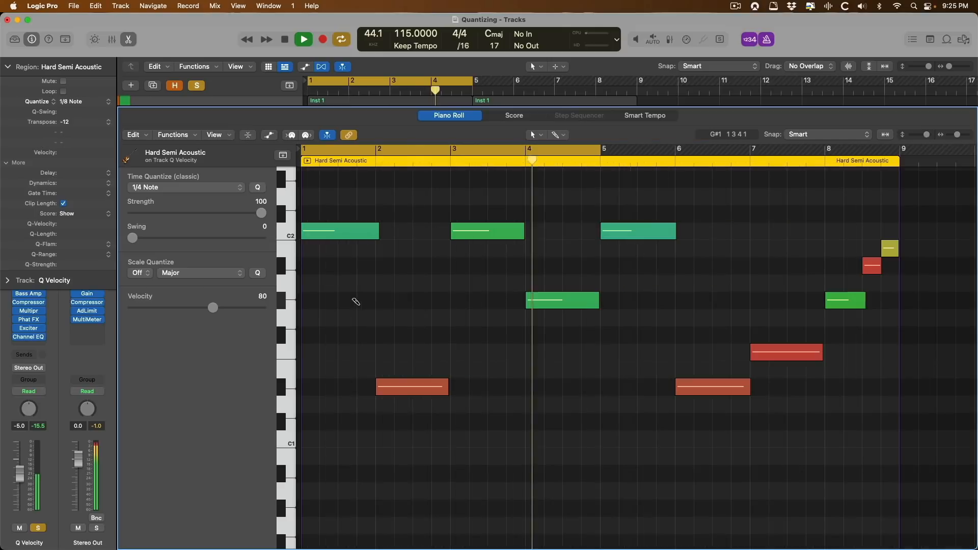
key(space)
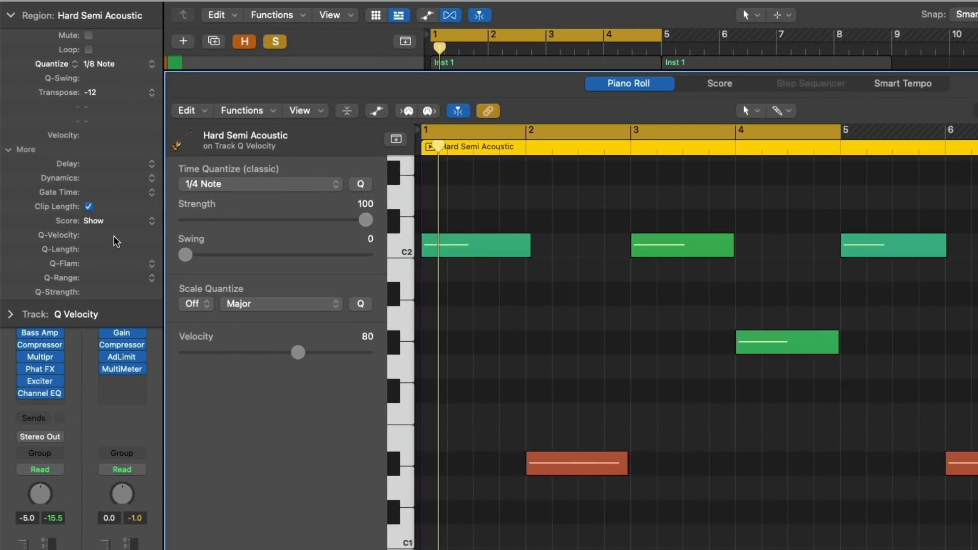
Raise the Hard Semi Acoustic region's Q-Velocity to +95%, audition it, then lower it to -17%.
mouse_move(114, 238)
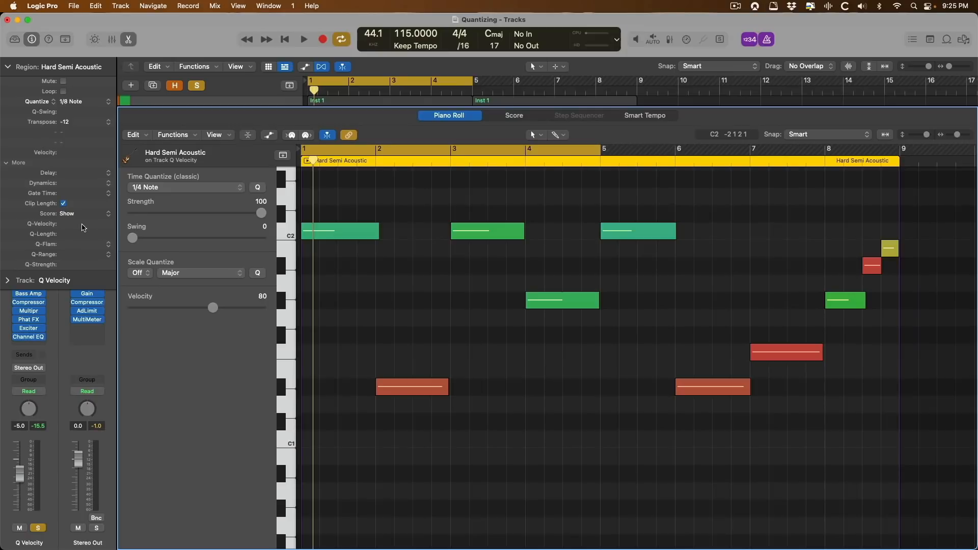
drag(83, 212, 83, 200)
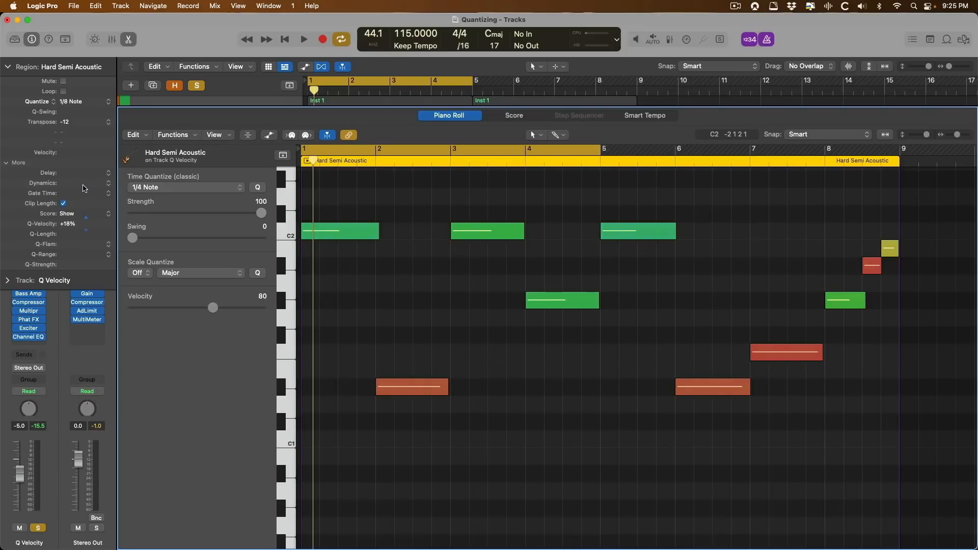
drag(89, 153, 108, 56)
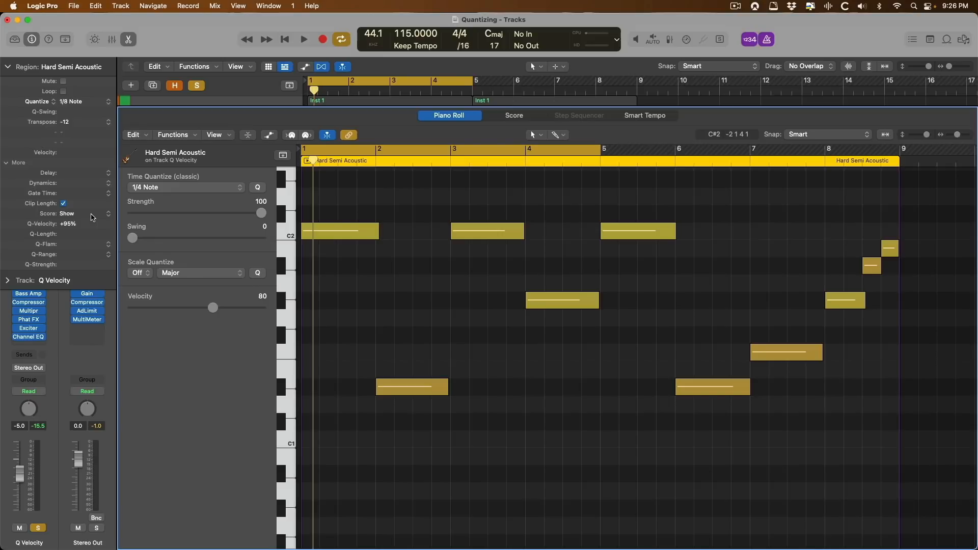
key(space)
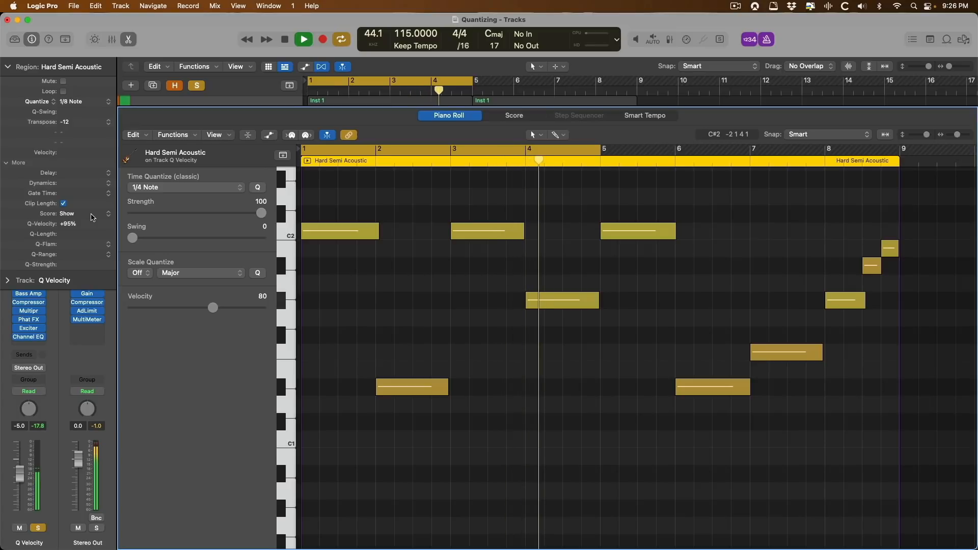
key(space)
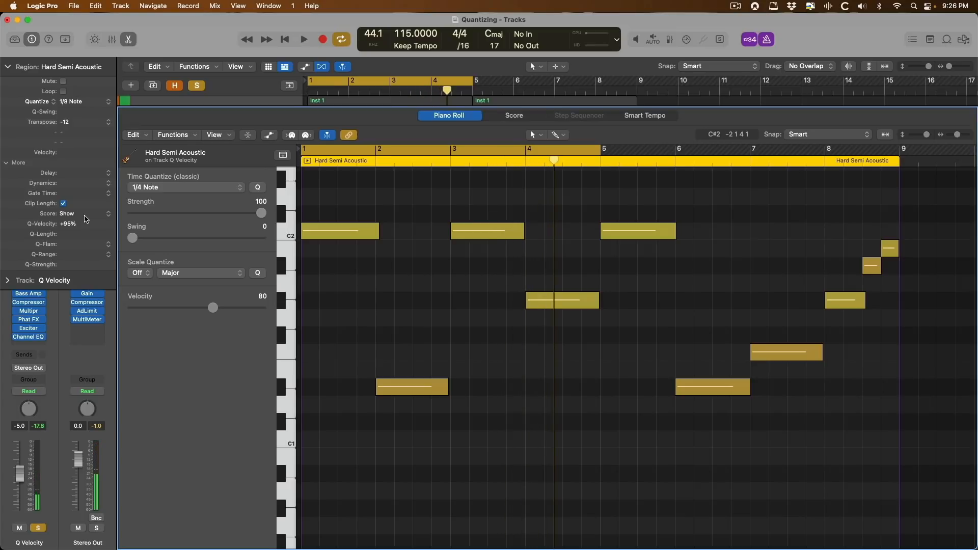
drag(76, 224, 80, 395)
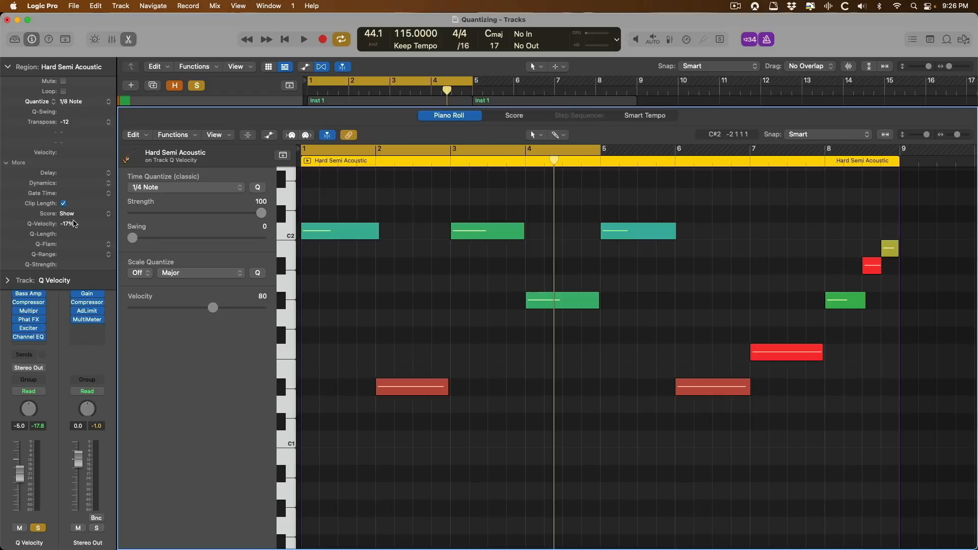
Lower Q-Velocity to -99% and audition the softened notes.
drag(76, 249, 80, 287)
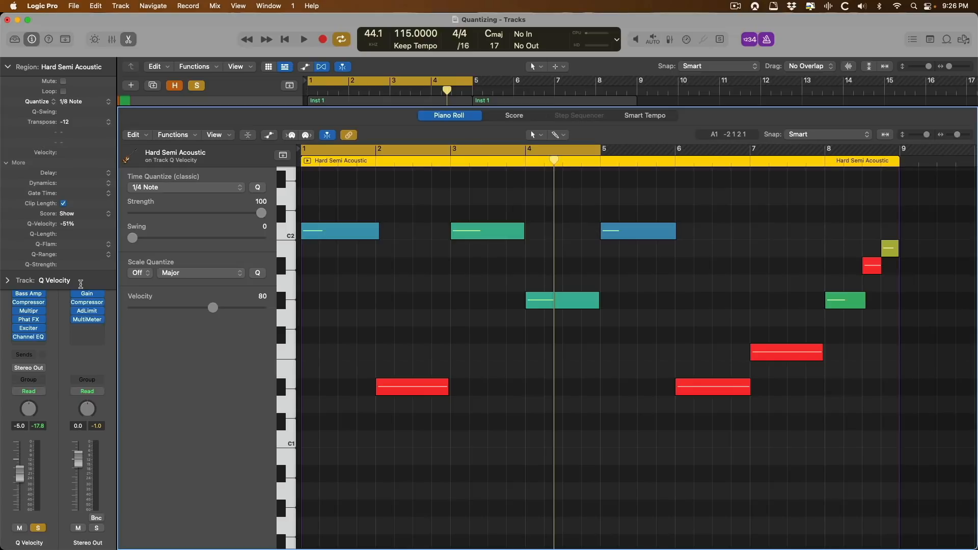
drag(66, 223, 67, 313)
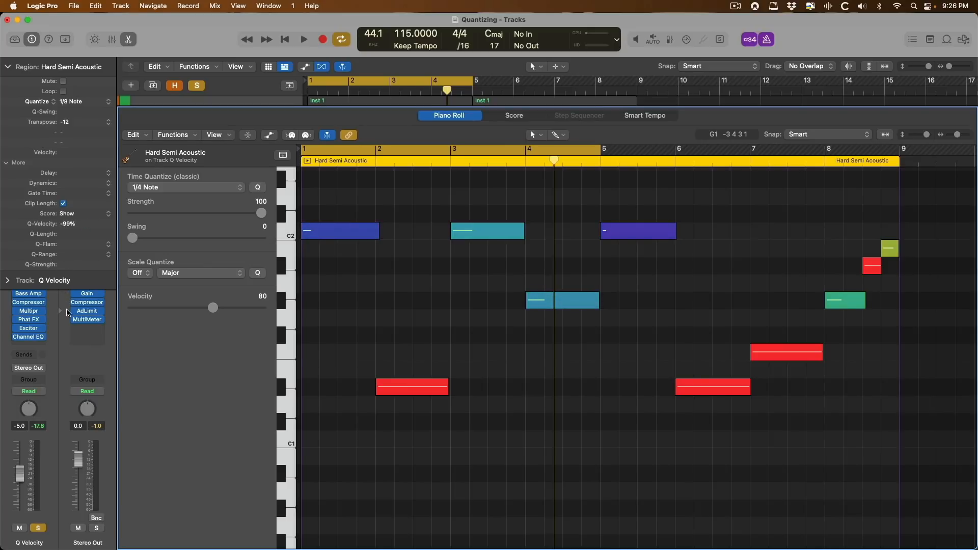
key(space)
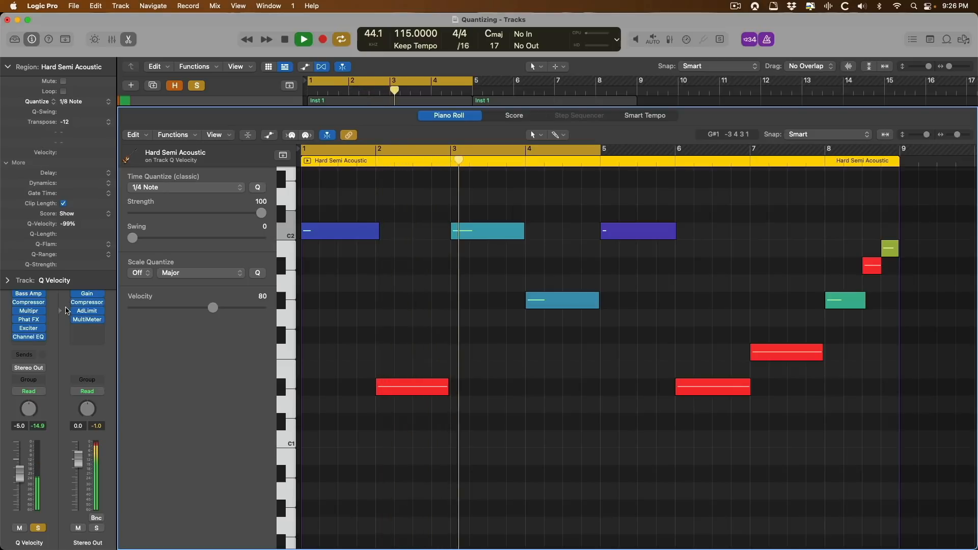
key(space)
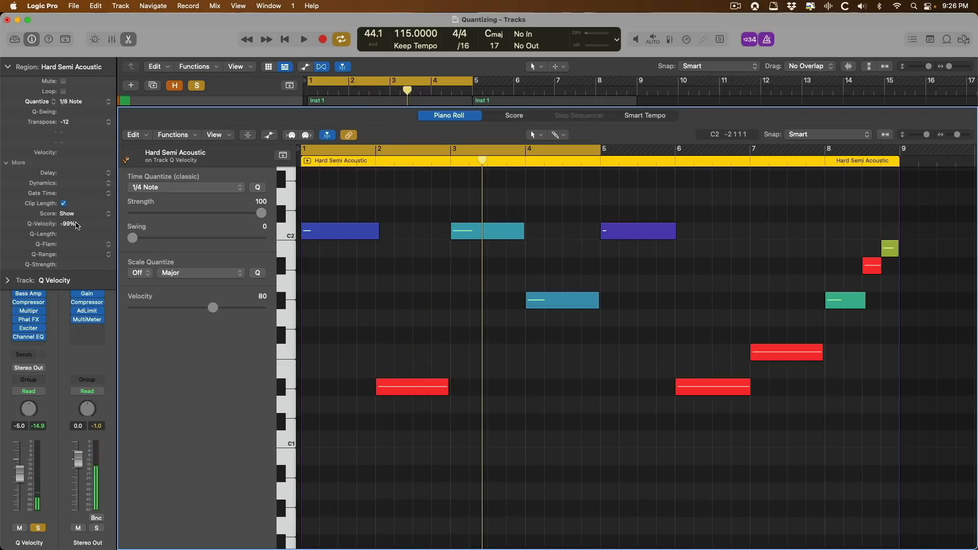
Reset Q-Velocity to default and open the Q Length track's region for note editing.
alt+click(76, 225)
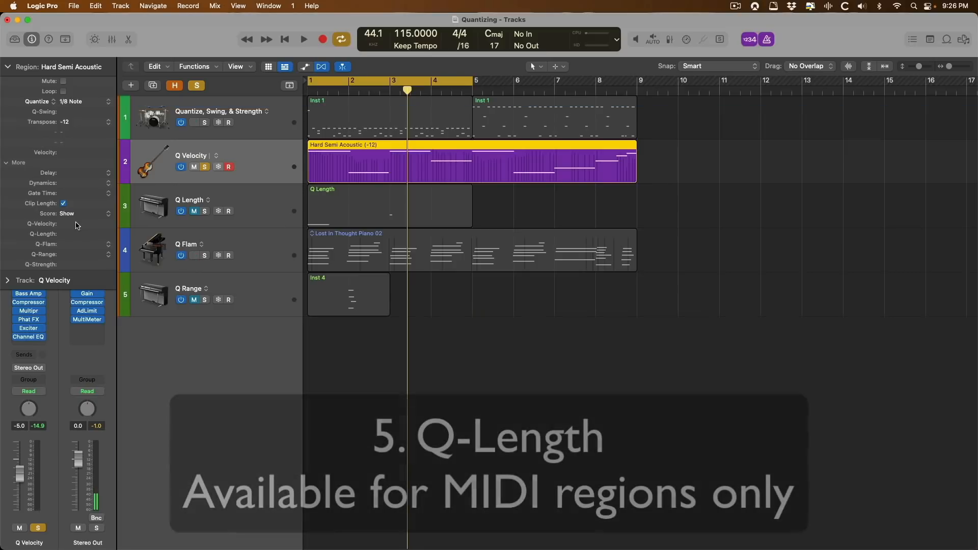
click(261, 208)
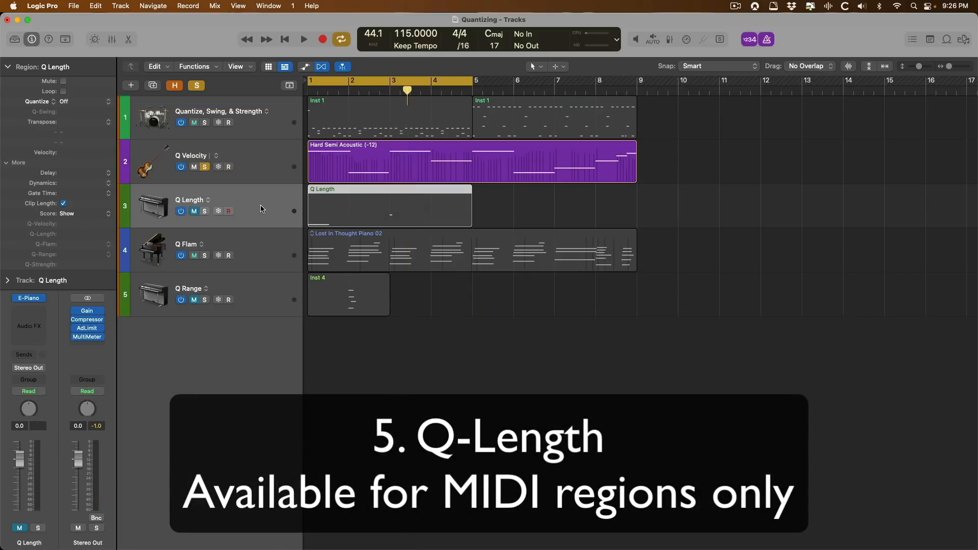
key(e)
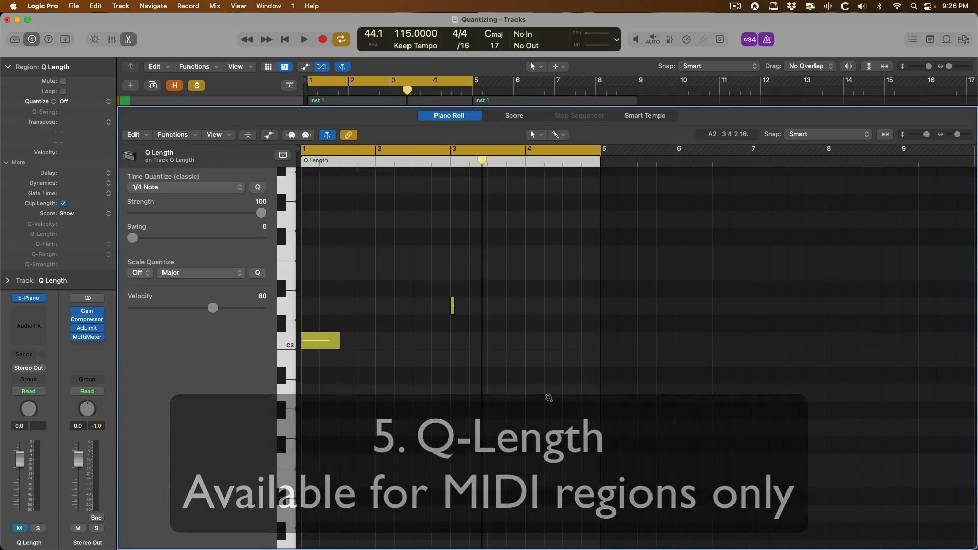
Zoom in on the Q Length region's notes and set its Quantize to 1/8 Note.
drag(625, 405, 308, 255)
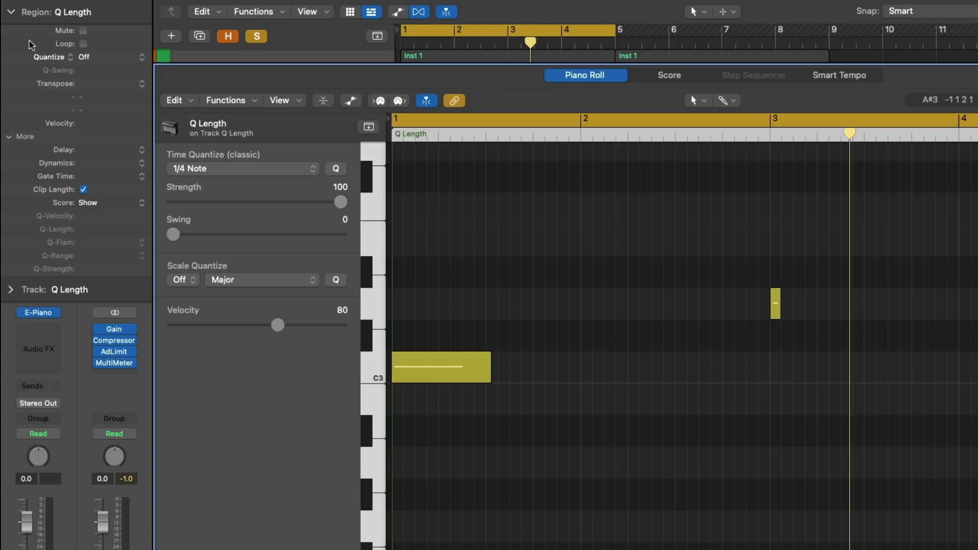
click(106, 63)
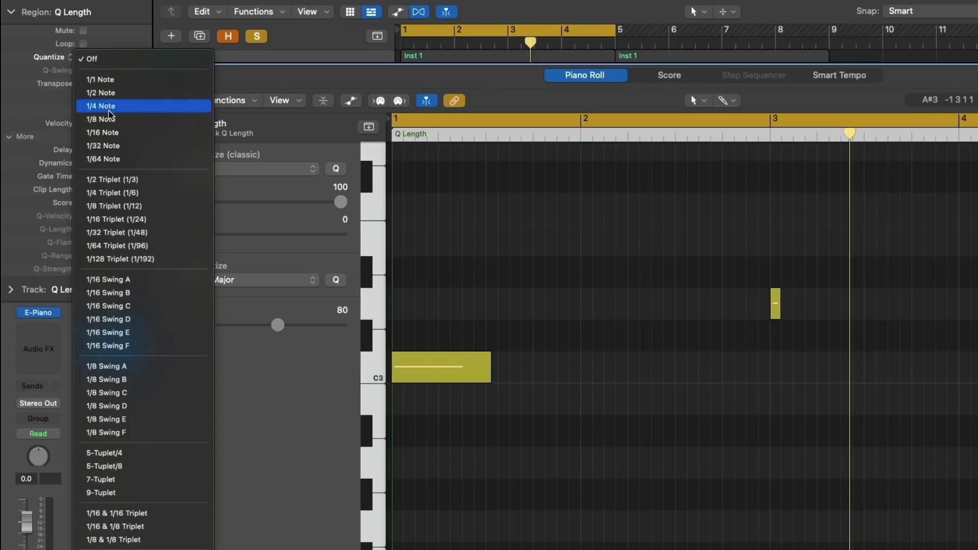
click(114, 122)
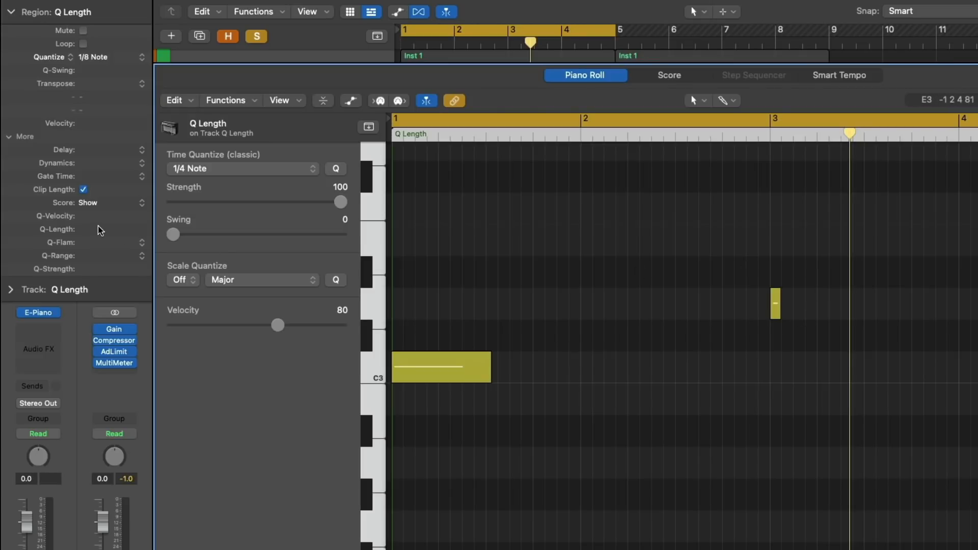
Sweep Q-Length up to +71%, then down to -99% to lengthen C3, and close the Piano Roll.
drag(99, 233, 102, 175)
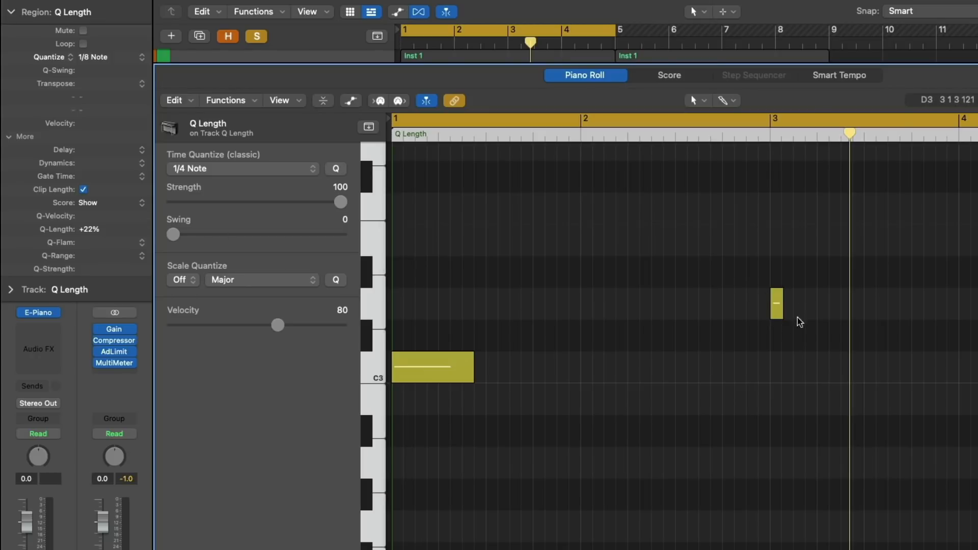
drag(104, 233, 111, 165)
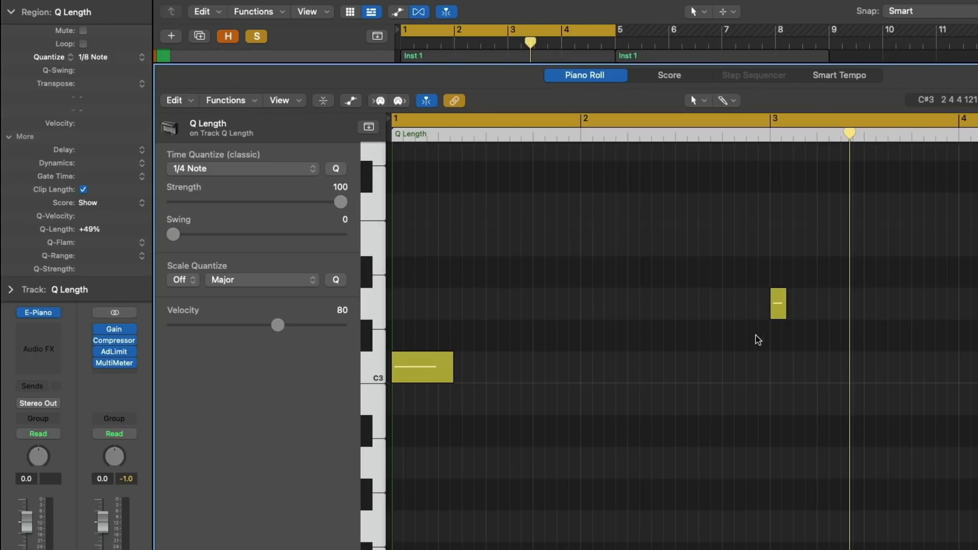
drag(108, 241, 109, 189)
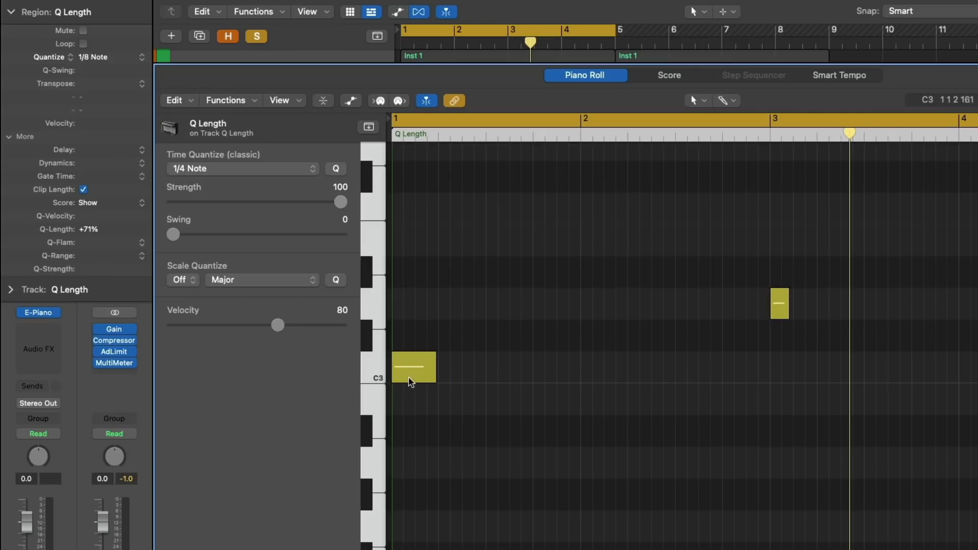
drag(106, 230, 104, 498)
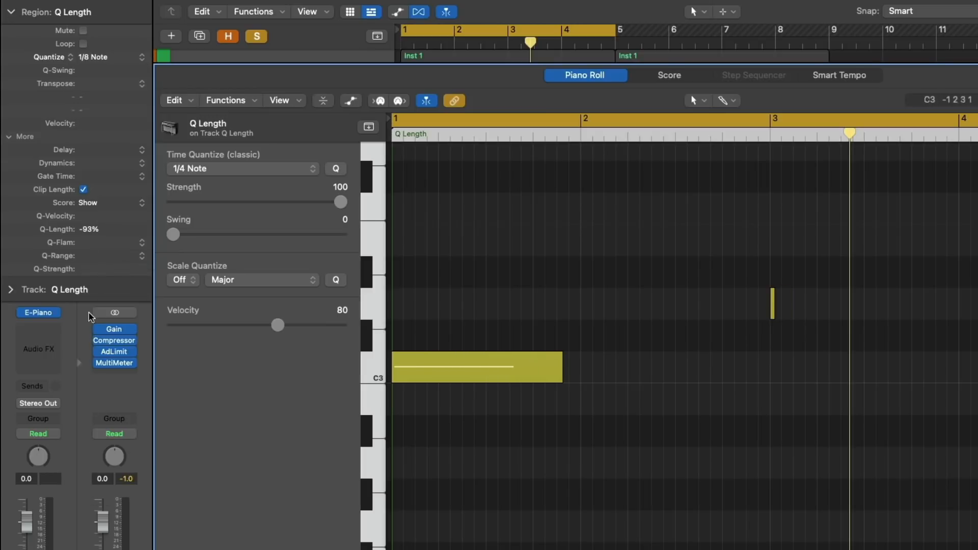
drag(97, 236, 96, 289)
key(e)
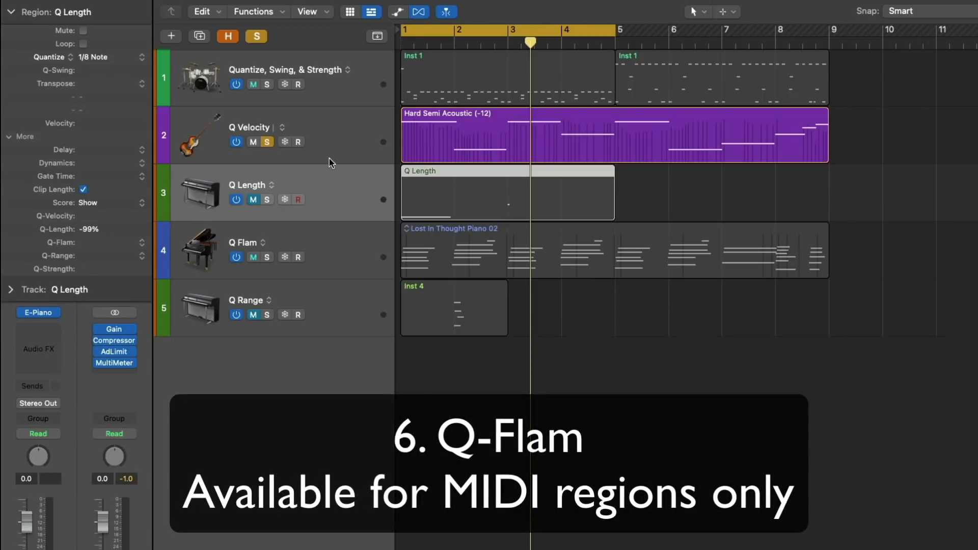
Select and solo the Q Flam track, then open Lost In Thought Piano 02 with shorter note rows.
click(340, 145)
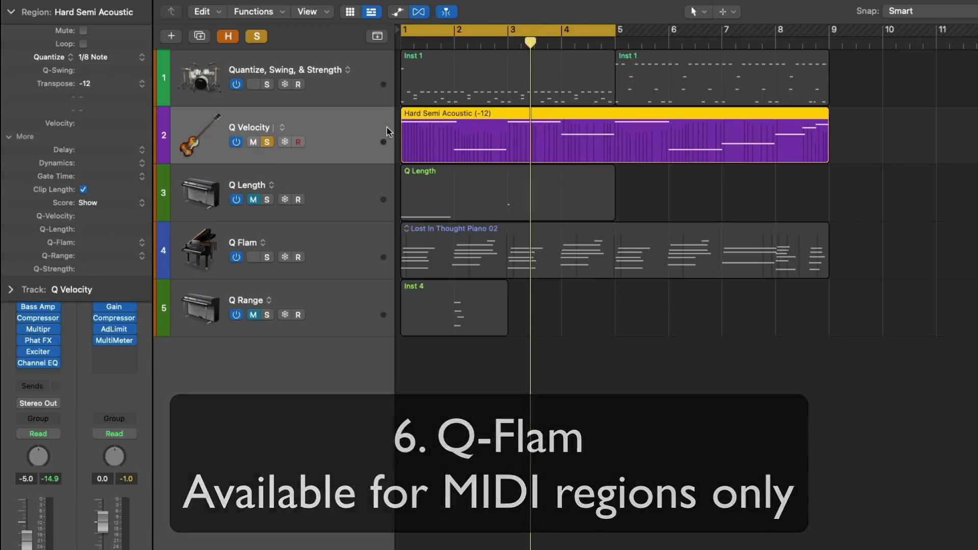
click(362, 238)
click(267, 256)
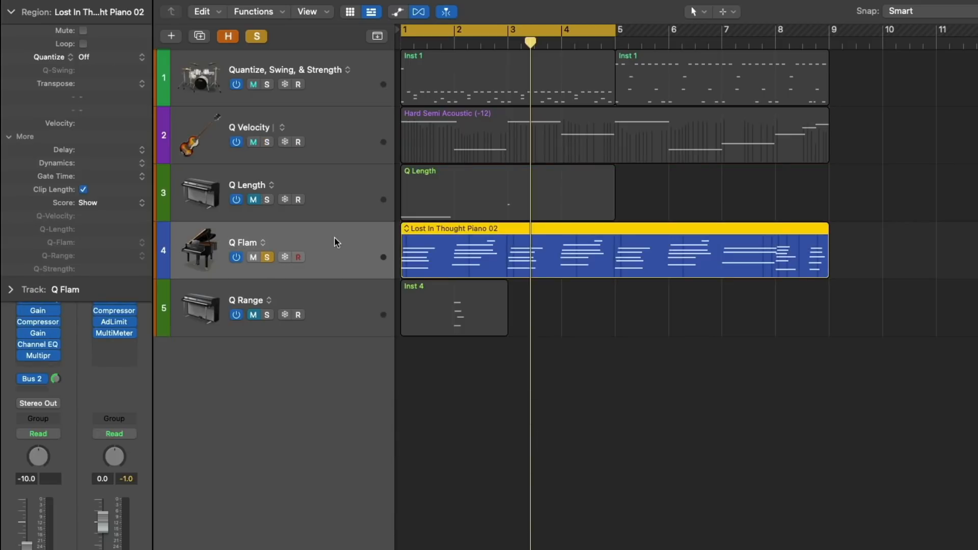
key(e)
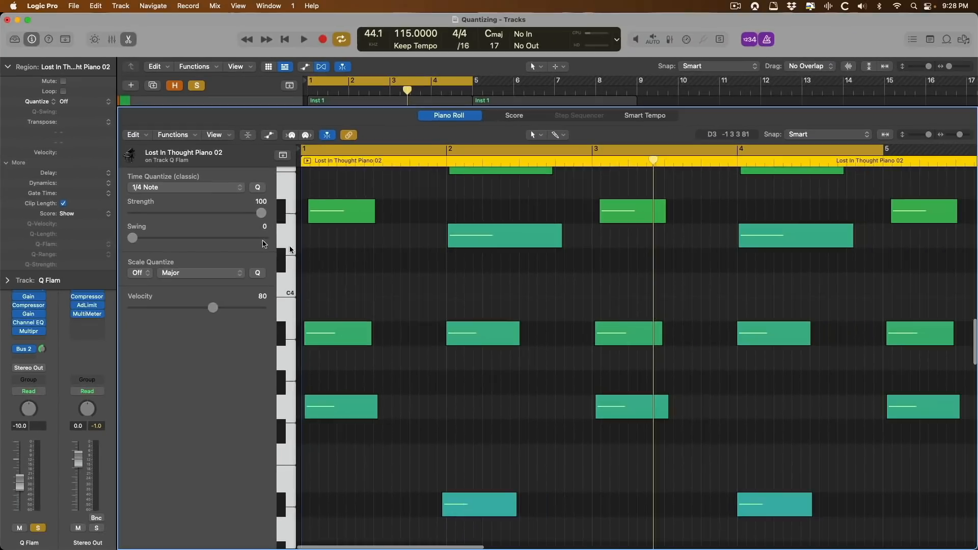
key(super+Up)
key(super+Up)
key(super+Up)
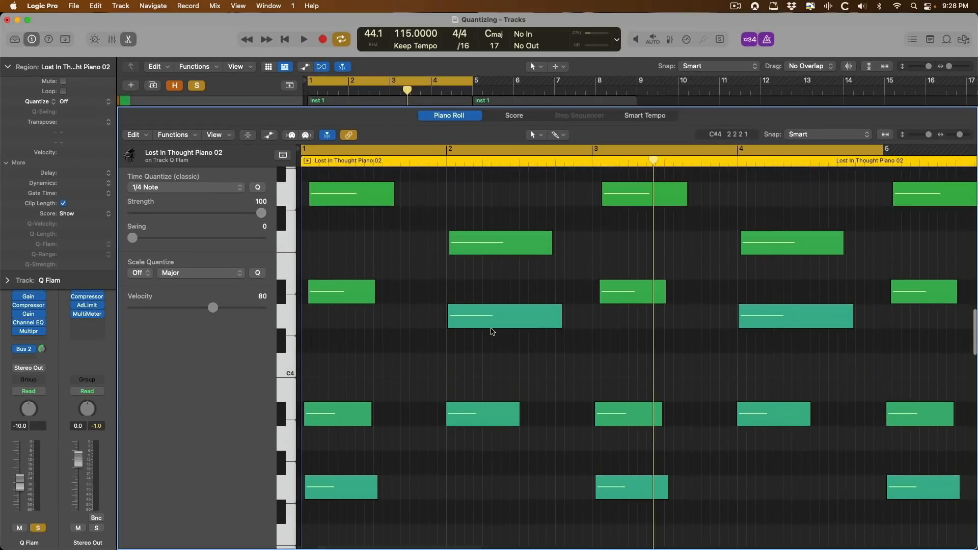
Zoom to bars 1–5 and audition the unquantized piano region.
drag(448, 514, 321, 418)
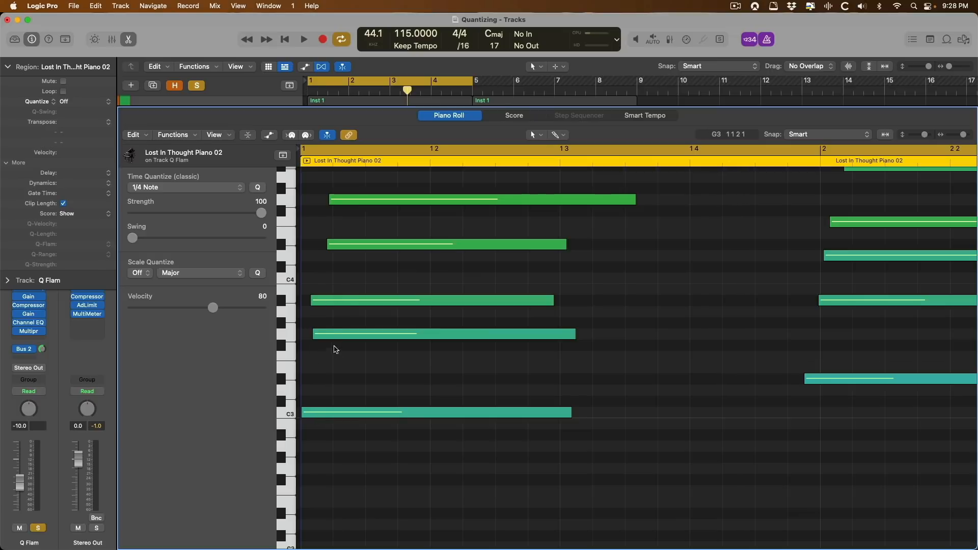
ctrl+alt+click(340, 356)
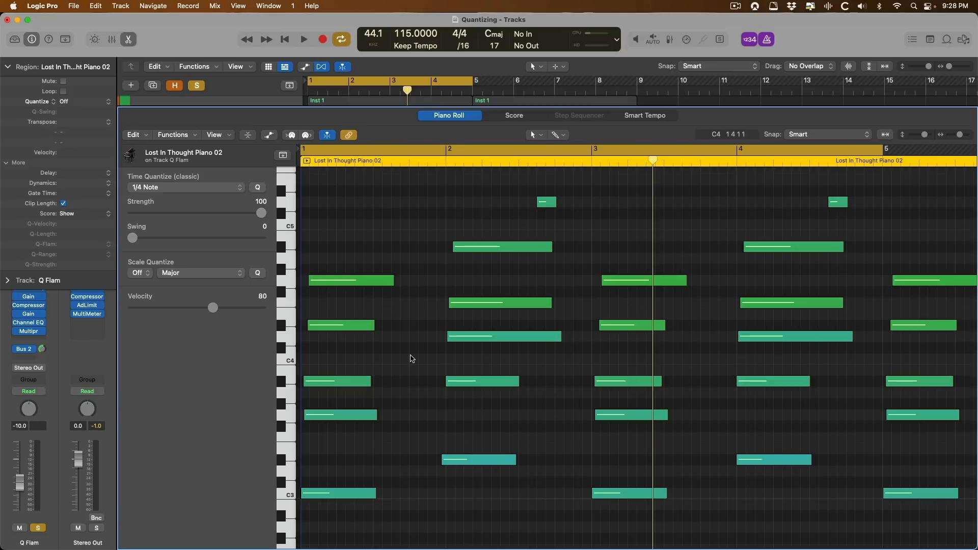
key(space)
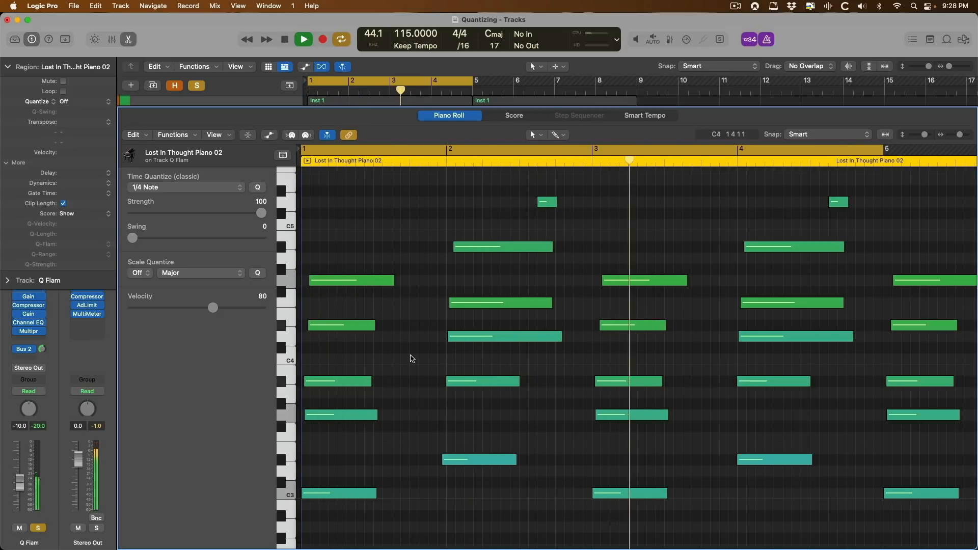
key(space)
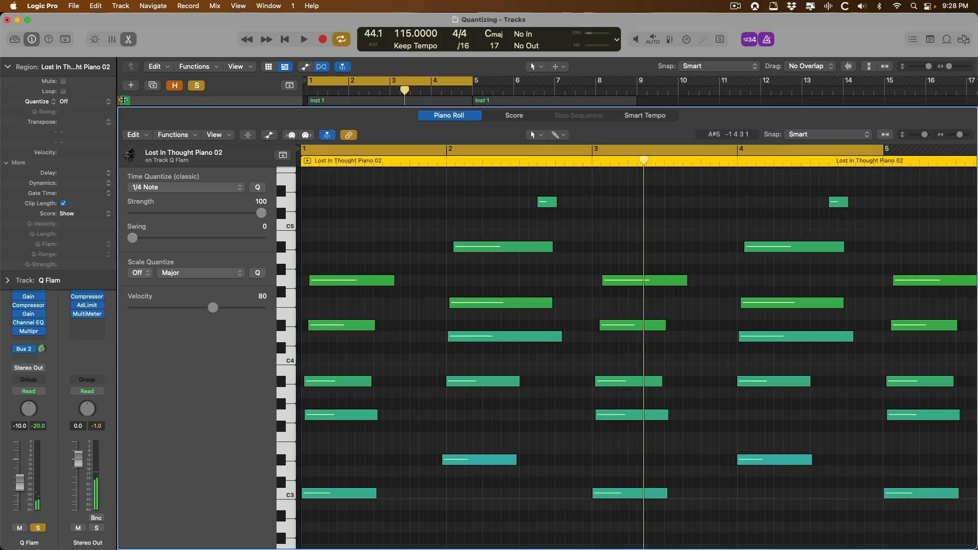
Set the region's Quantize to 1/8 Note and play back the aligned chords.
click(94, 102)
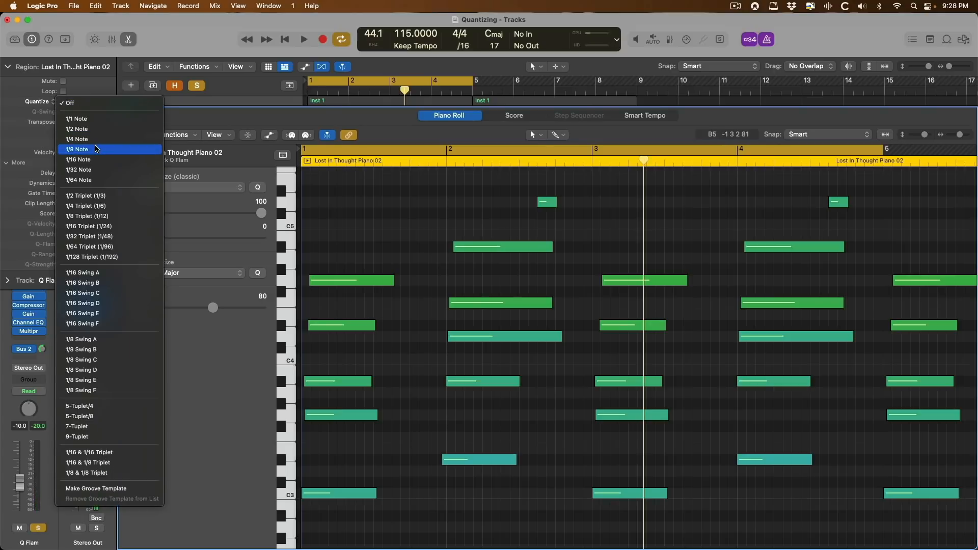
click(95, 149)
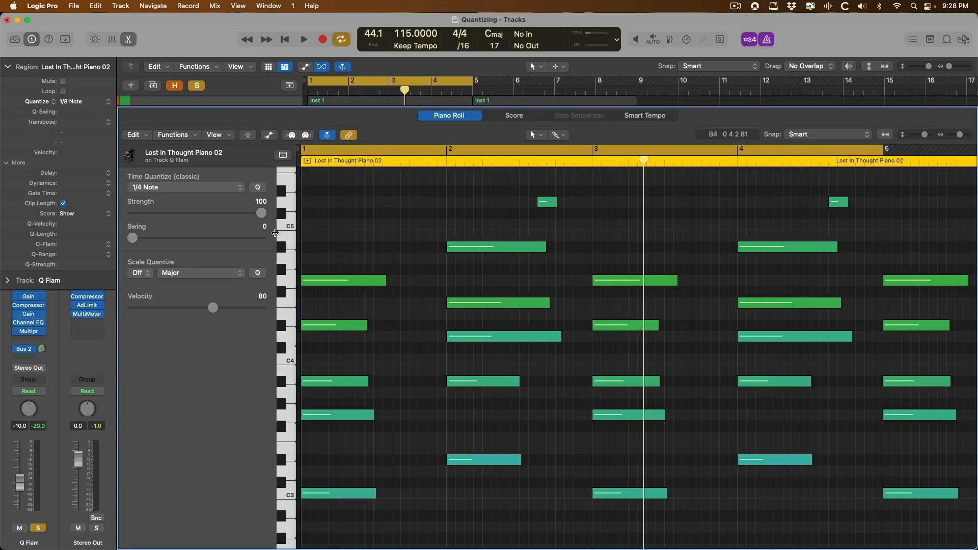
key(space)
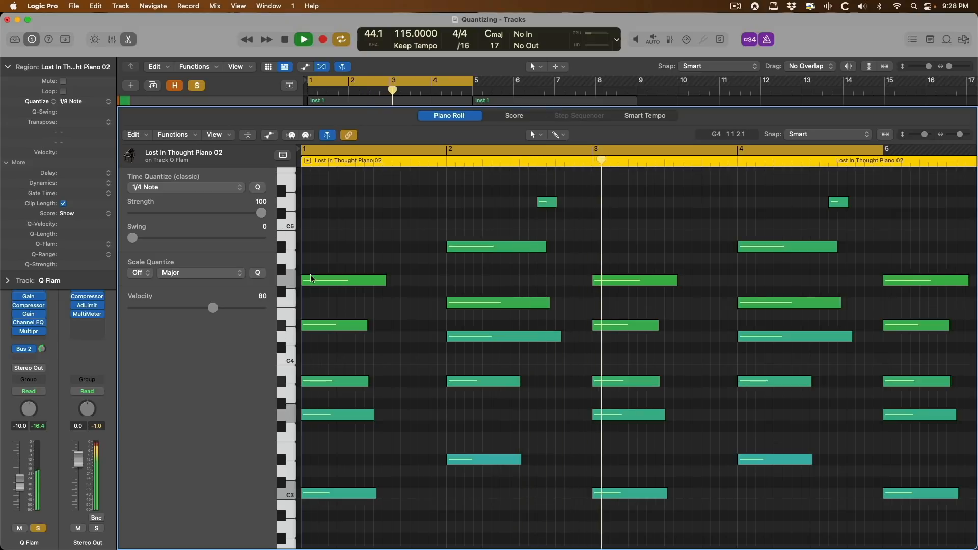
key(space)
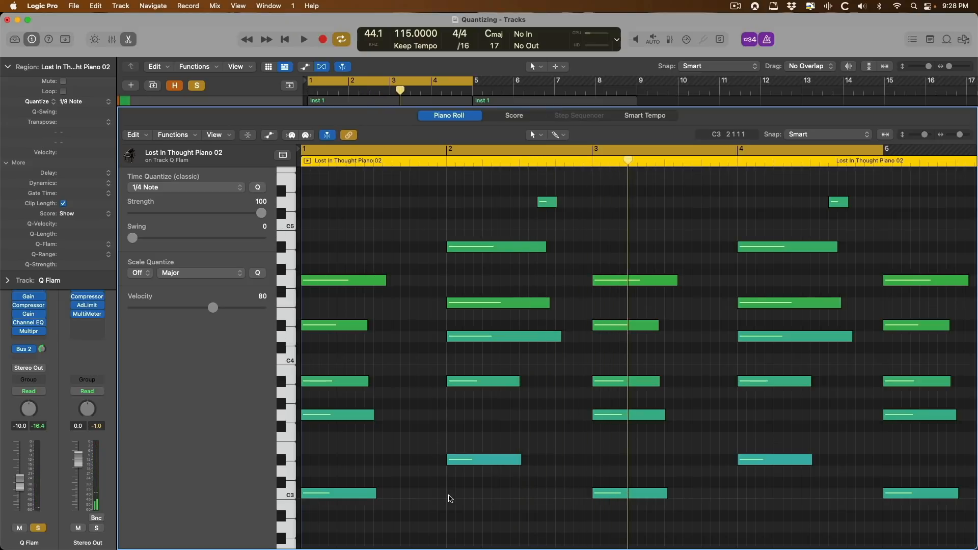
Zoom onto bars 1–2 and raise Q-Flam to about +59 ticks, playing the fanned chords.
drag(448, 515, 301, 152)
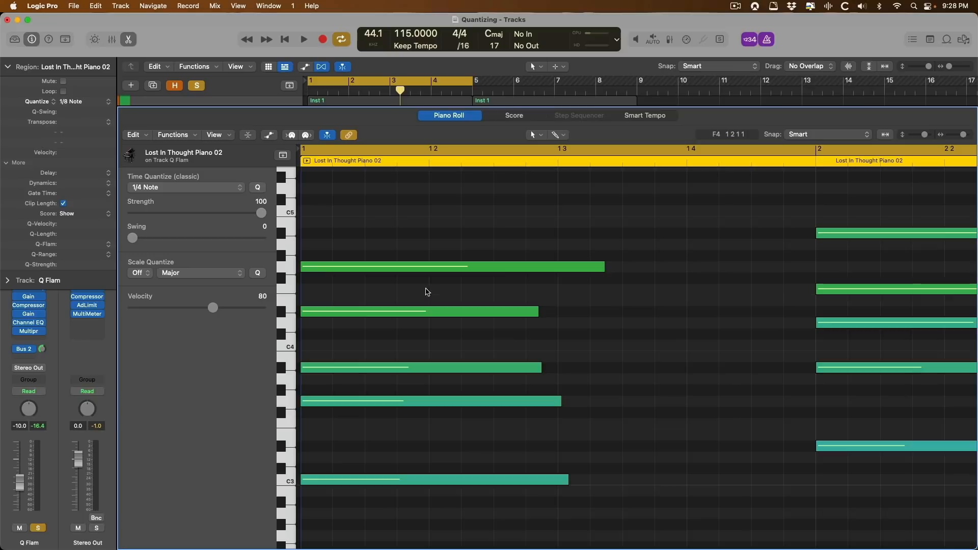
drag(87, 245, 91, 192)
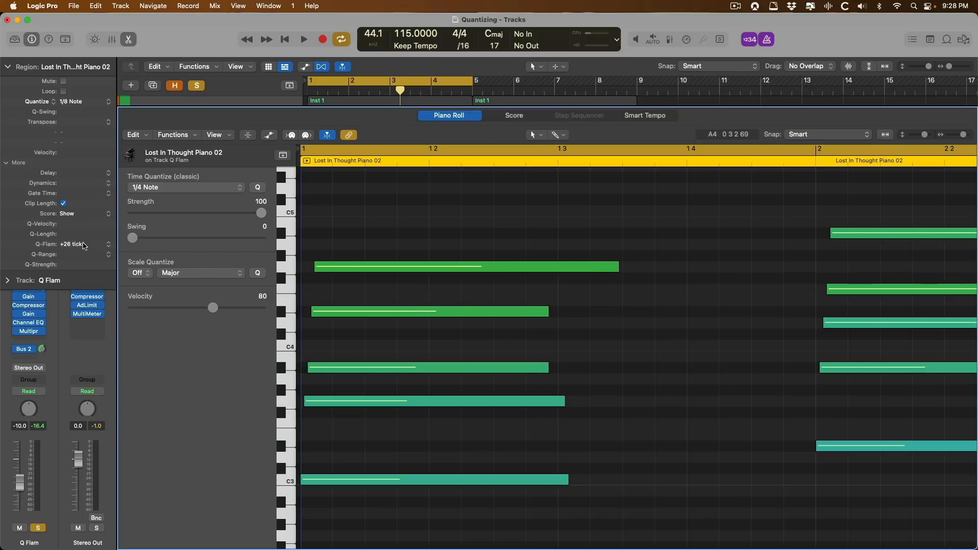
drag(86, 236, 89, 211)
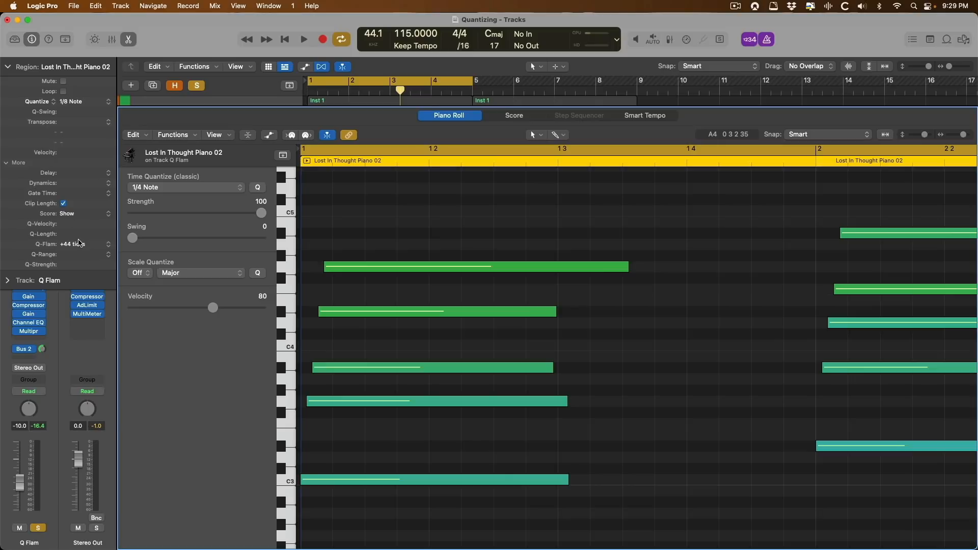
drag(79, 243, 80, 214)
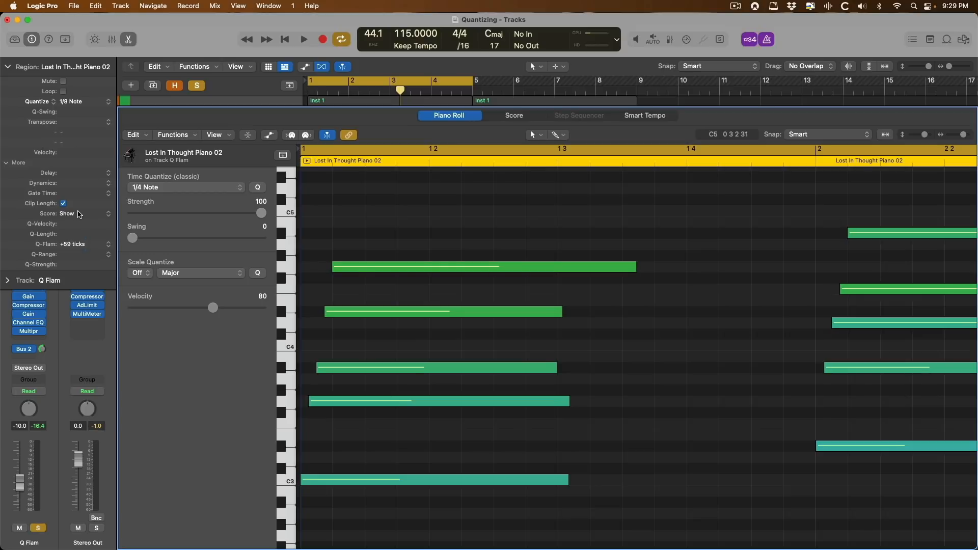
key(space)
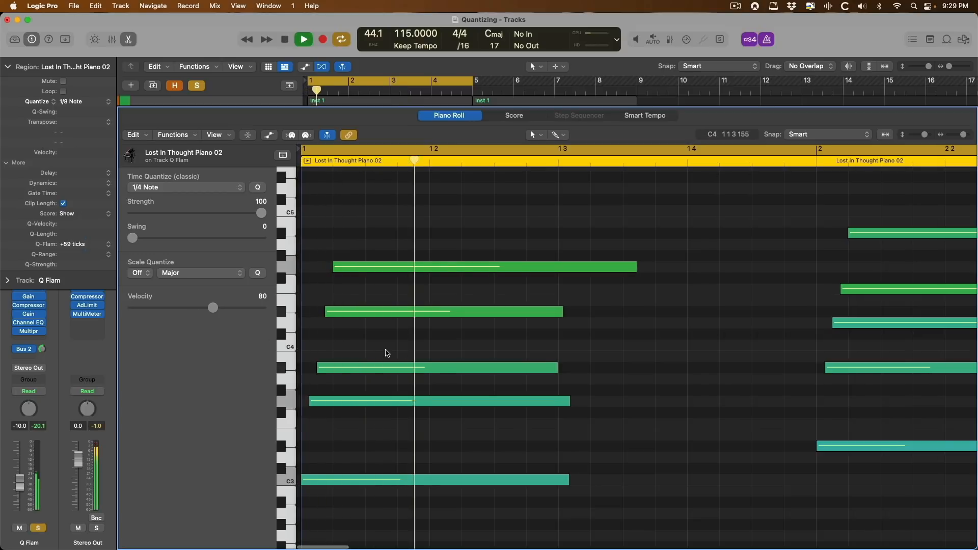
scroll(383, 344, up, 1)
key(space)
Set Q-Flam to -59 ticks, play the reversed flam, then reset Q-Flam.
drag(76, 245, 84, 396)
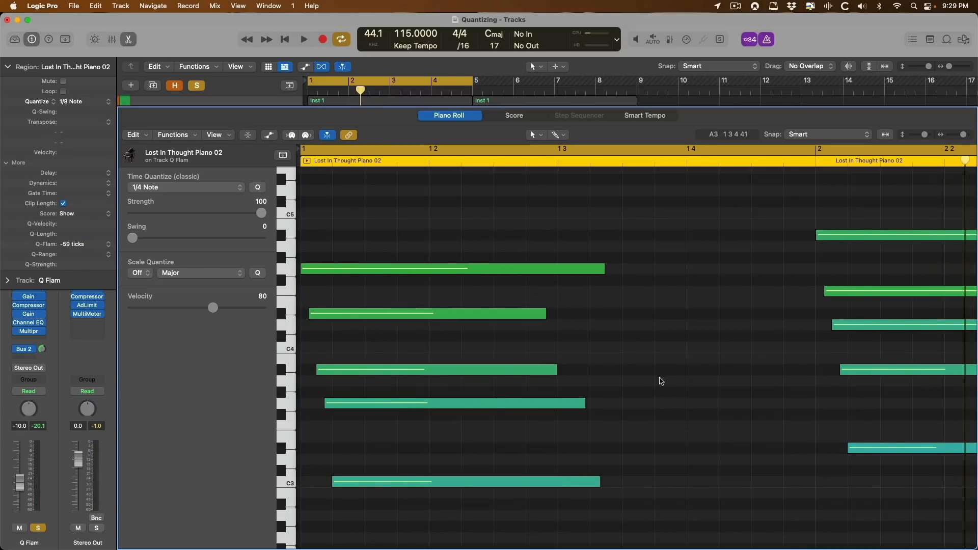
key(space)
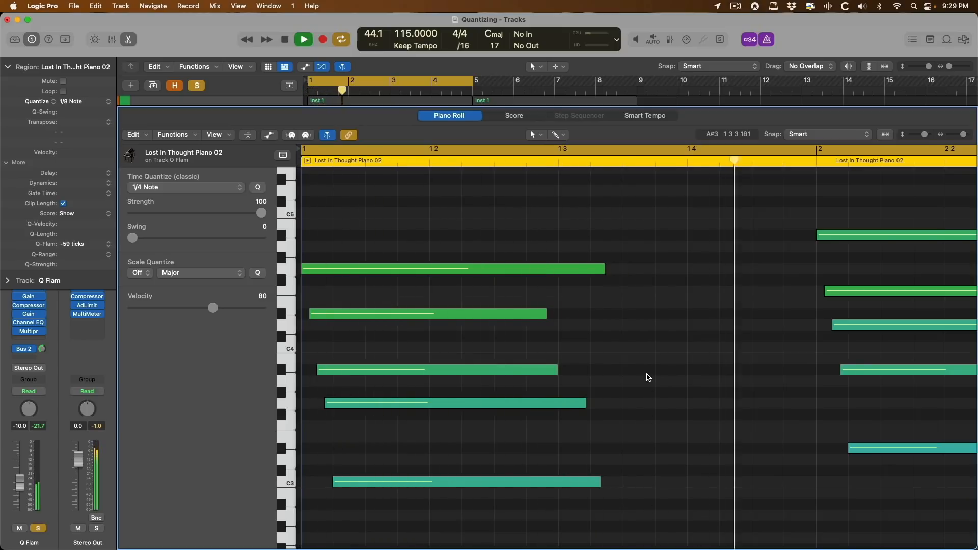
key(space)
alt+click(95, 247)
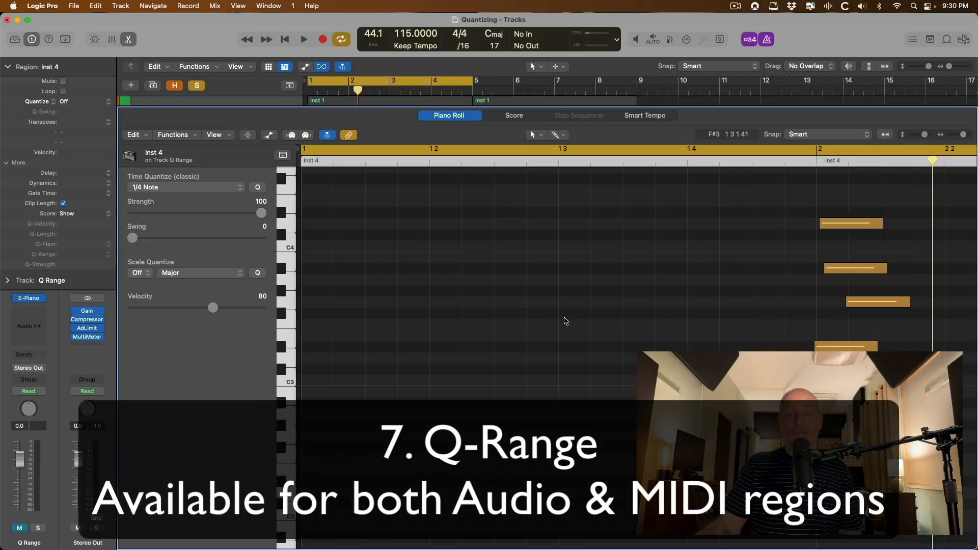
Zoom the Piano Roll so Inst 4's four offset notes fill the view.
scroll(564, 321, right, 3)
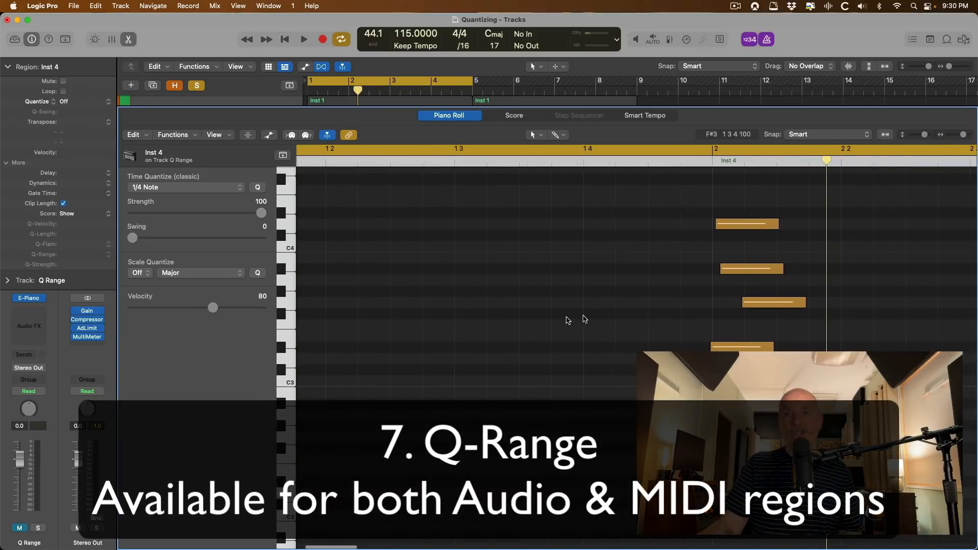
key(z)
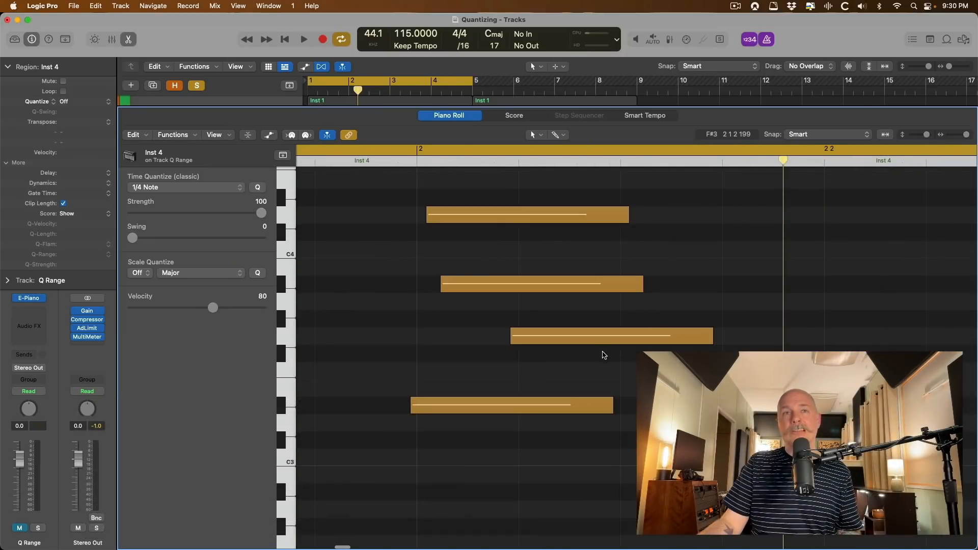
key(super+Left)
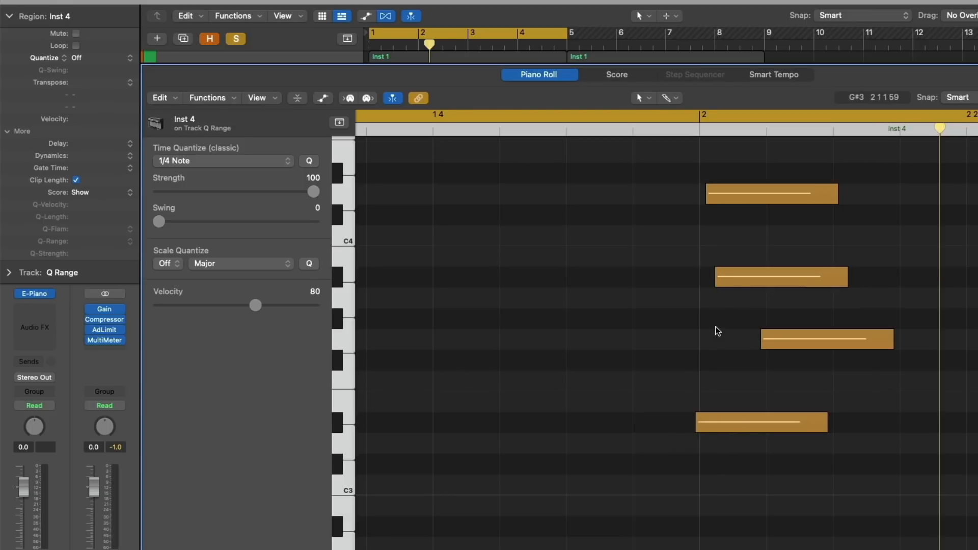
Quantize Inst 4 to 1/8 Note, compare with Quantize Off, then reapply 1/8 Note.
click(102, 62)
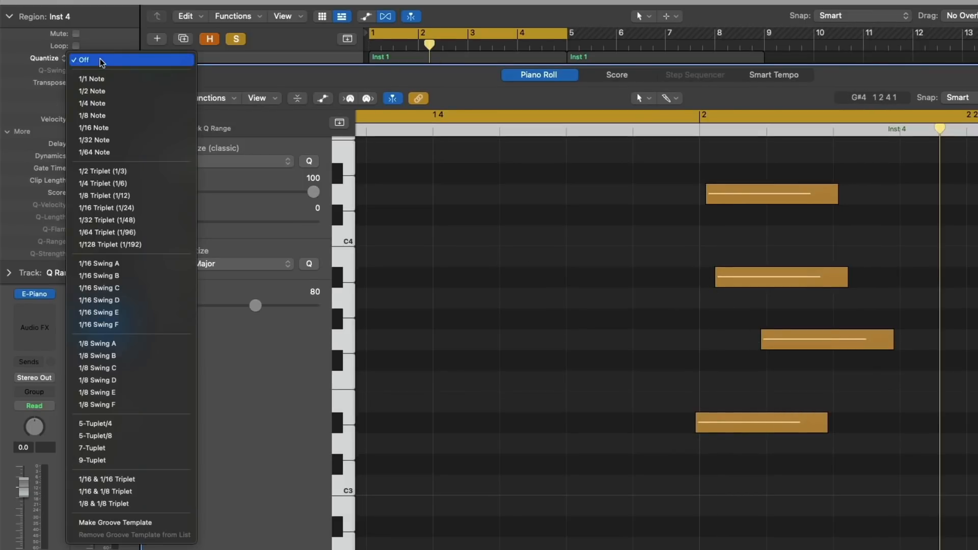
click(108, 116)
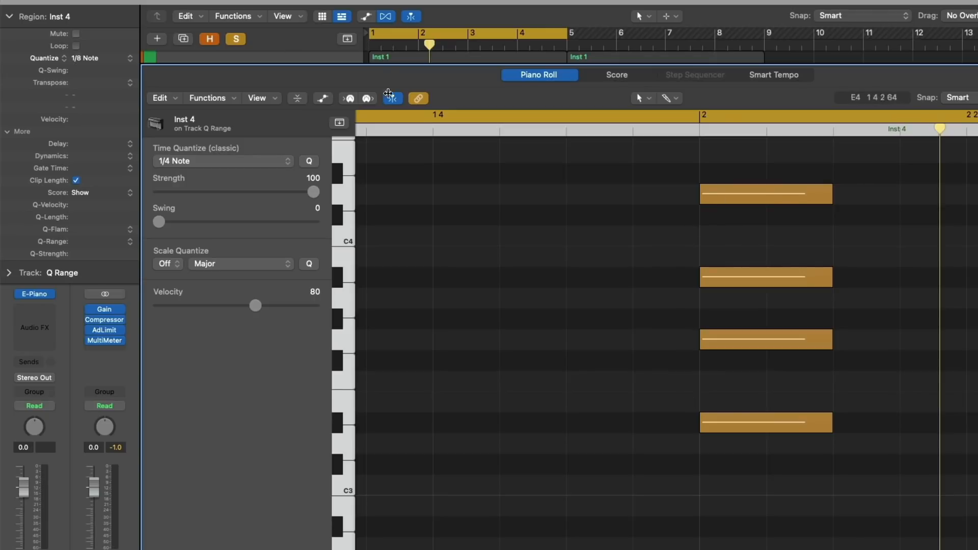
click(99, 58)
click(103, 4)
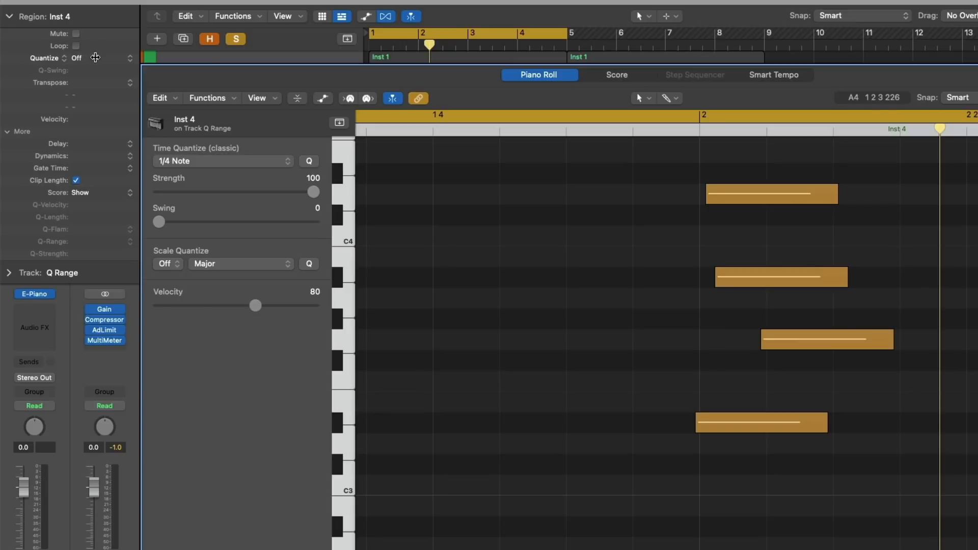
click(96, 57)
click(101, 117)
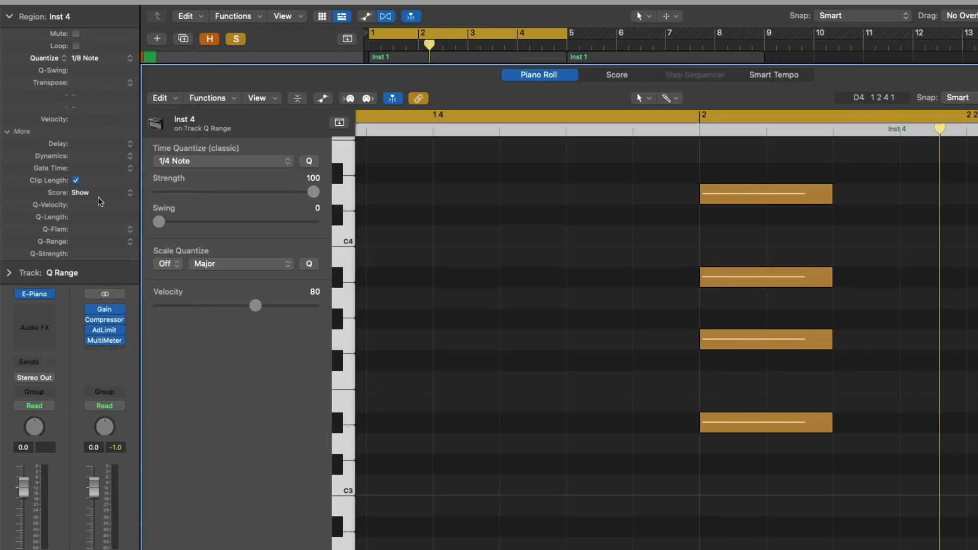
Step Q-Range from zero through +1/32, +1/64 and +1/96, ending at +1/192.
click(128, 244)
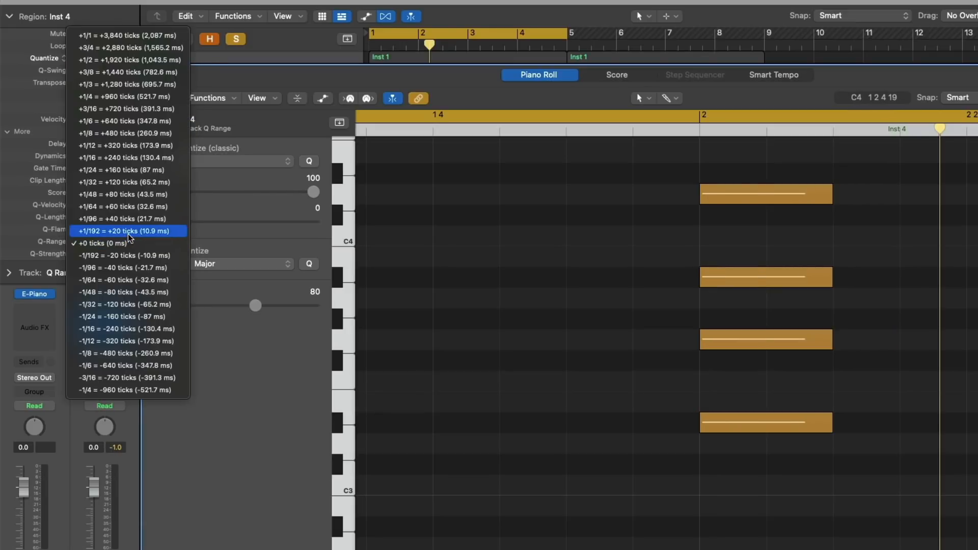
click(100, 243)
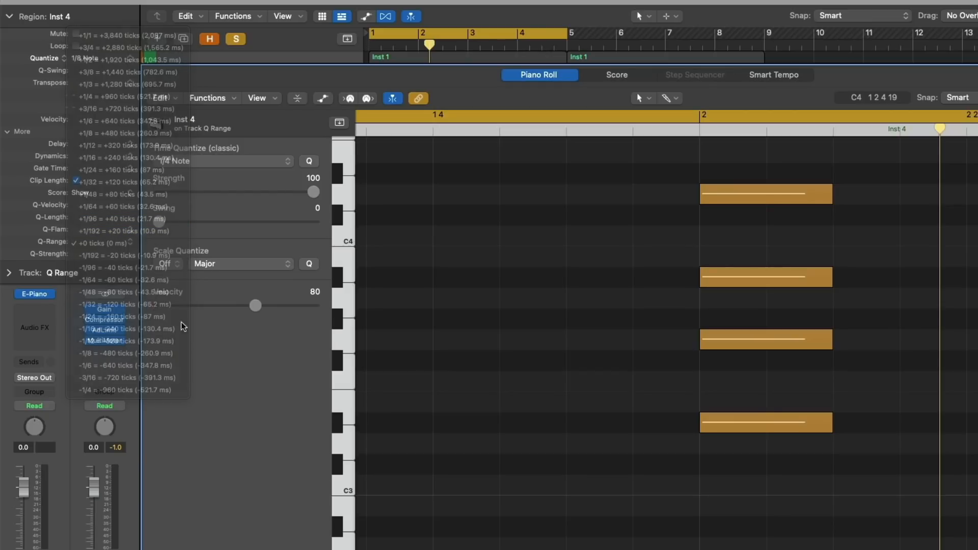
drag(97, 240, 99, 242)
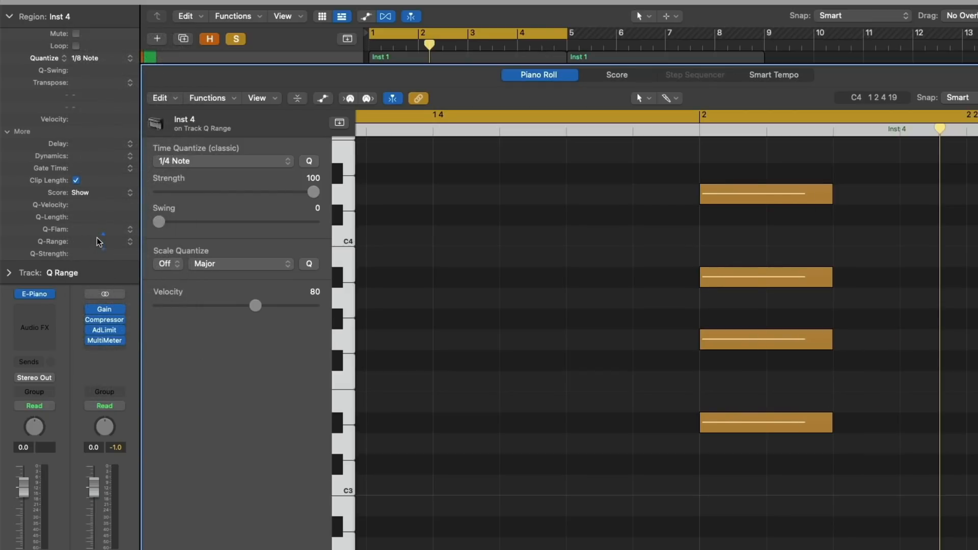
click(131, 243)
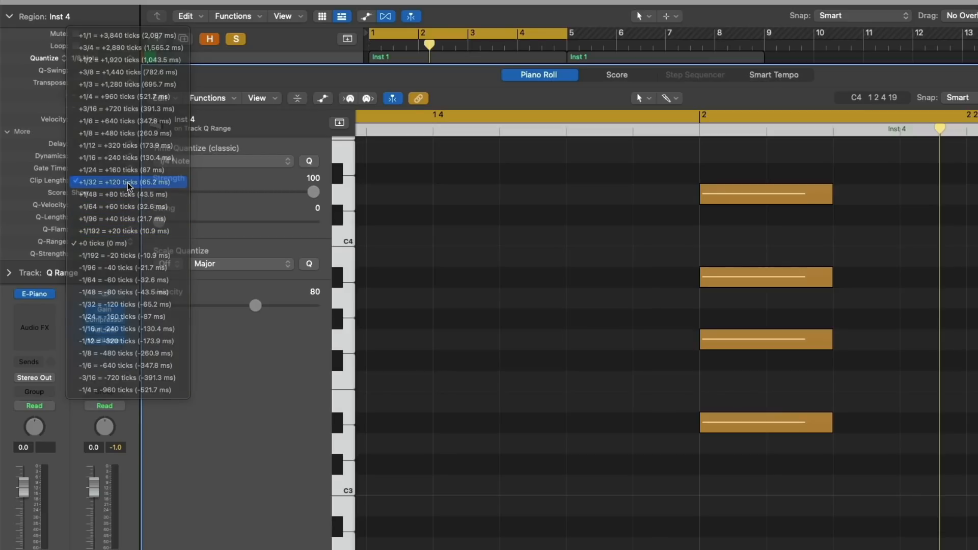
click(128, 184)
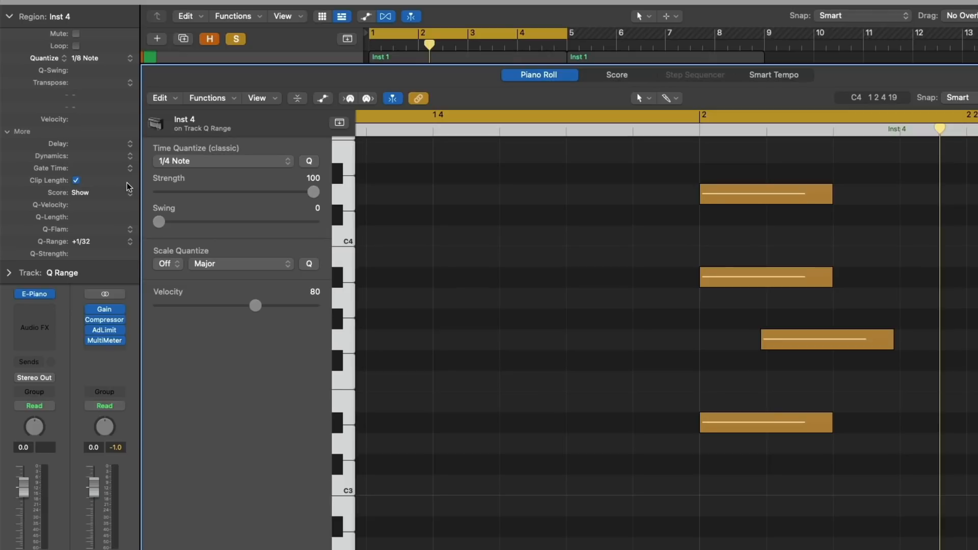
click(130, 243)
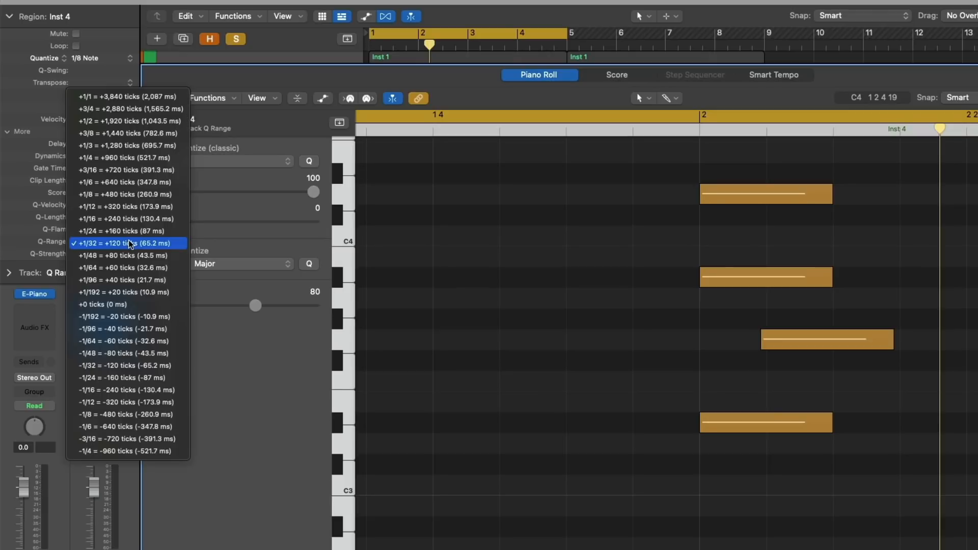
click(122, 269)
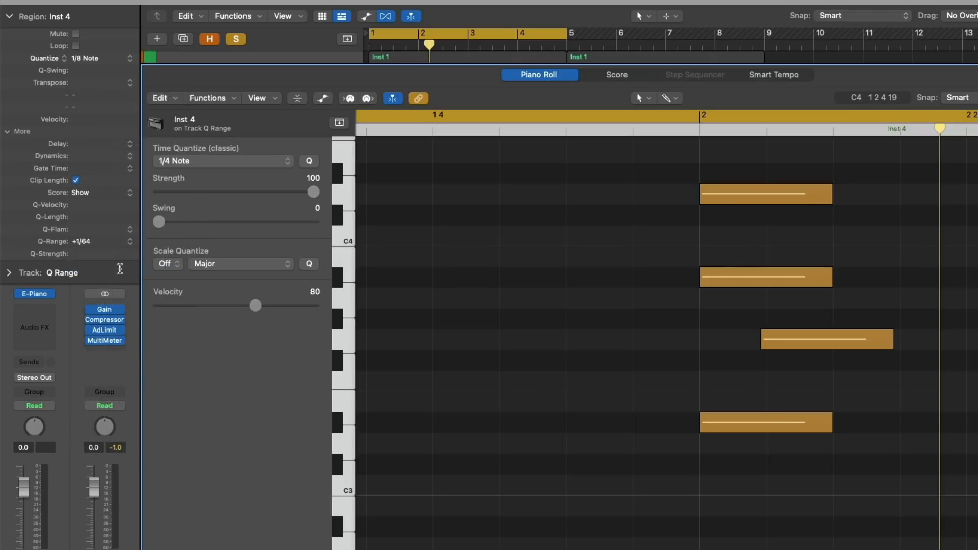
click(123, 240)
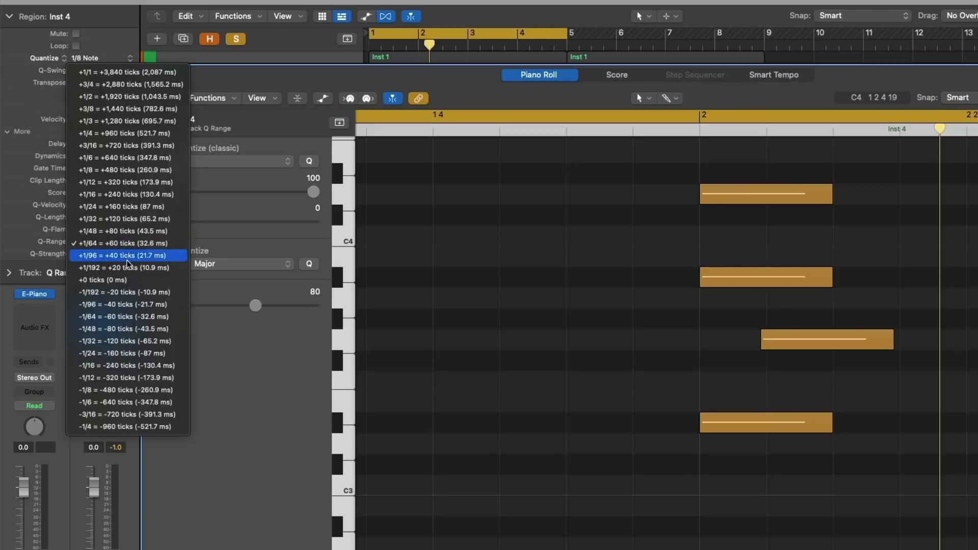
click(131, 260)
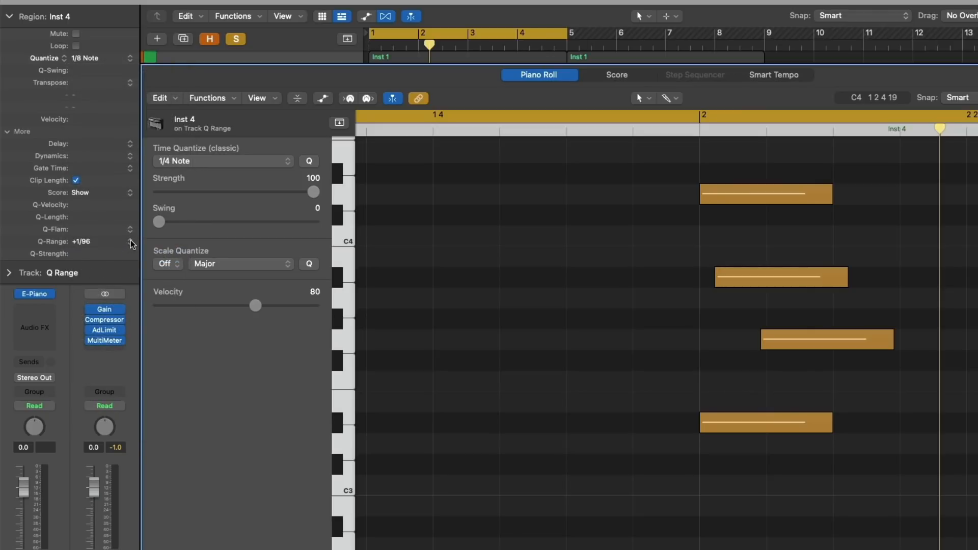
click(130, 242)
click(127, 255)
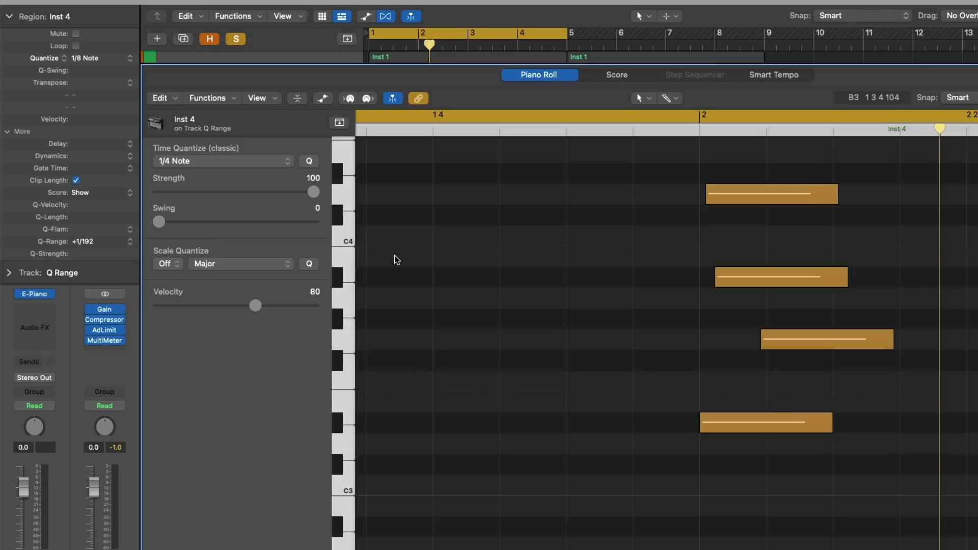
Magnify the notes near bar 2 and set the display division to /64, after trying /192.
drag(632, 173, 711, 228)
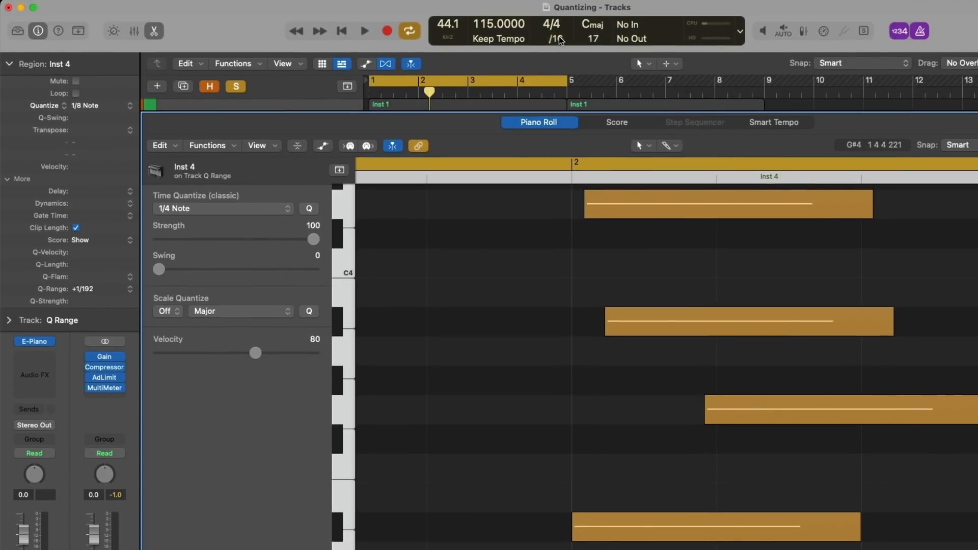
click(560, 41)
click(564, 136)
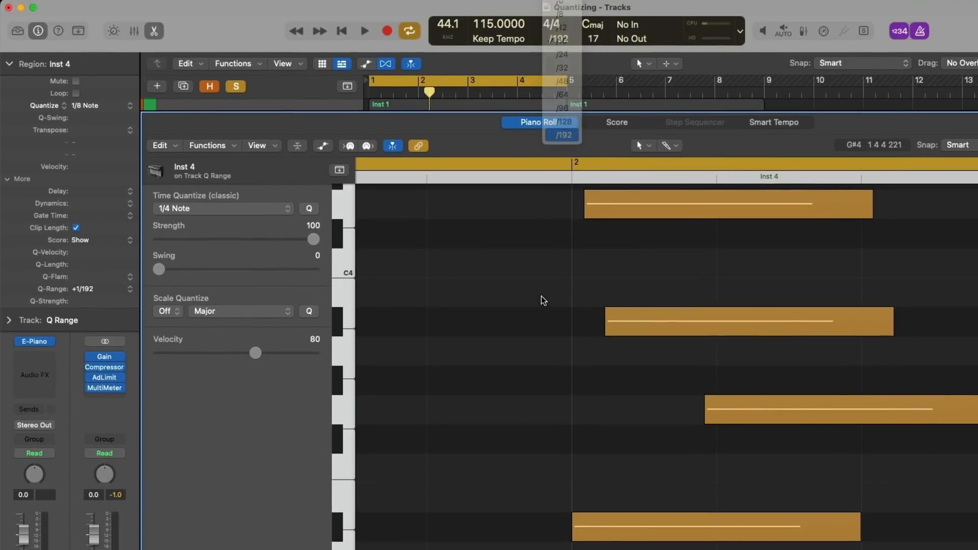
click(559, 41)
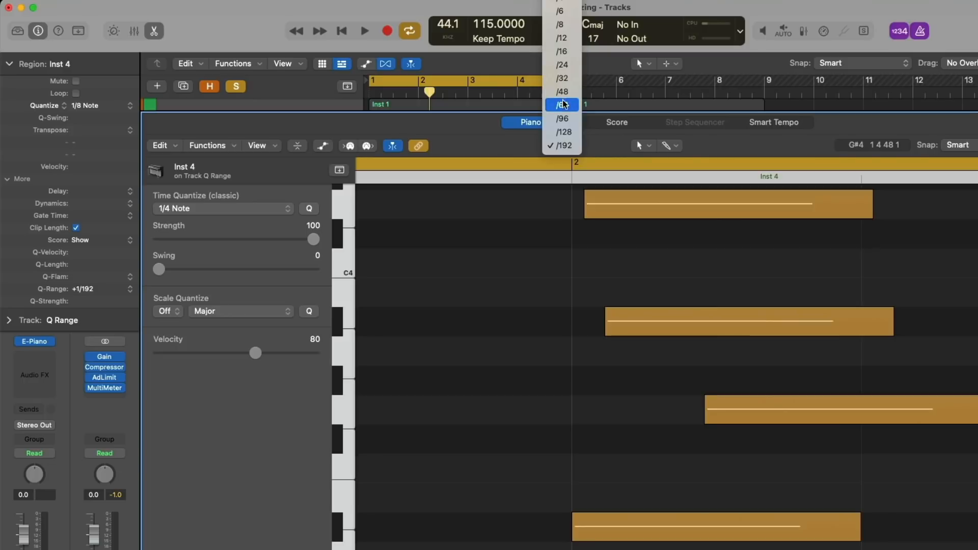
click(563, 105)
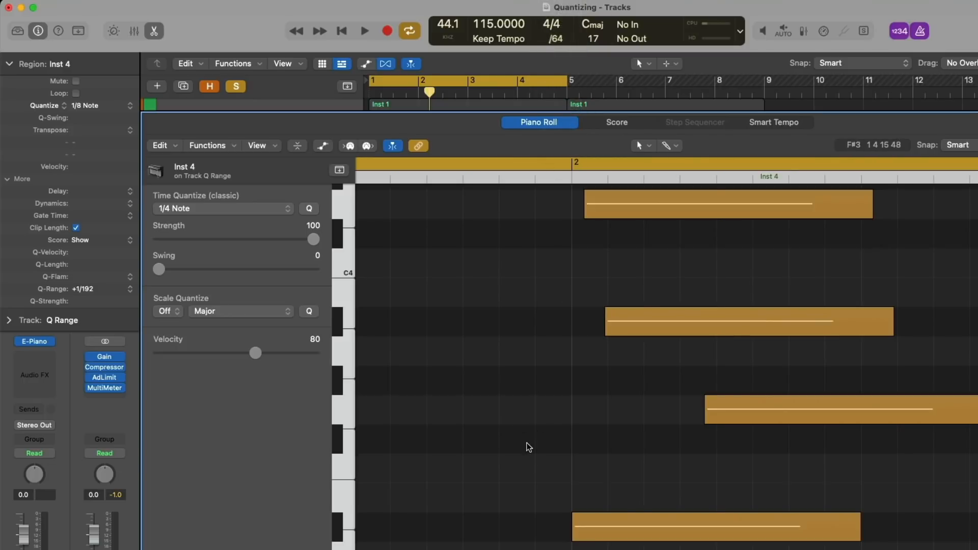
Toggle region Quantize to Off and back to 1/8 Note.
click(95, 105)
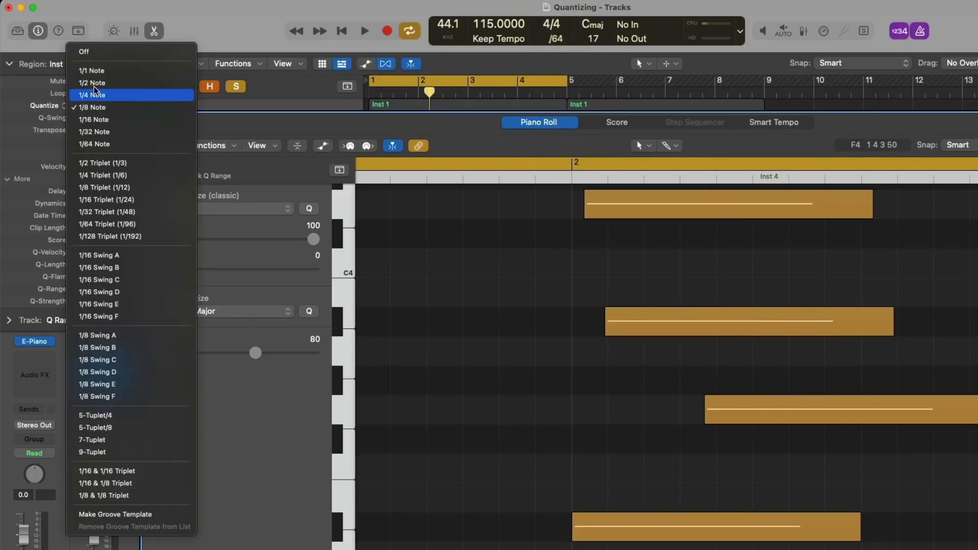
click(102, 49)
drag(571, 525, 562, 525)
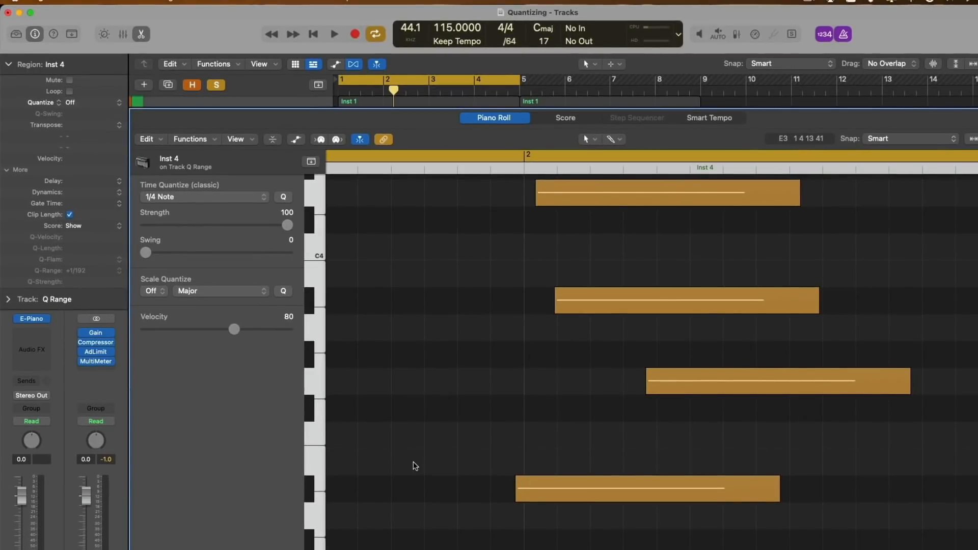
click(105, 103)
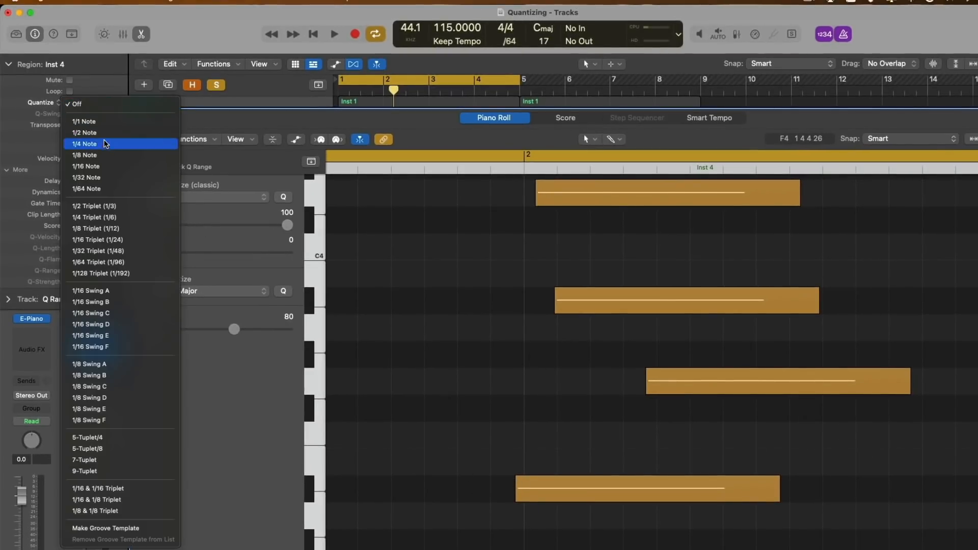
click(102, 155)
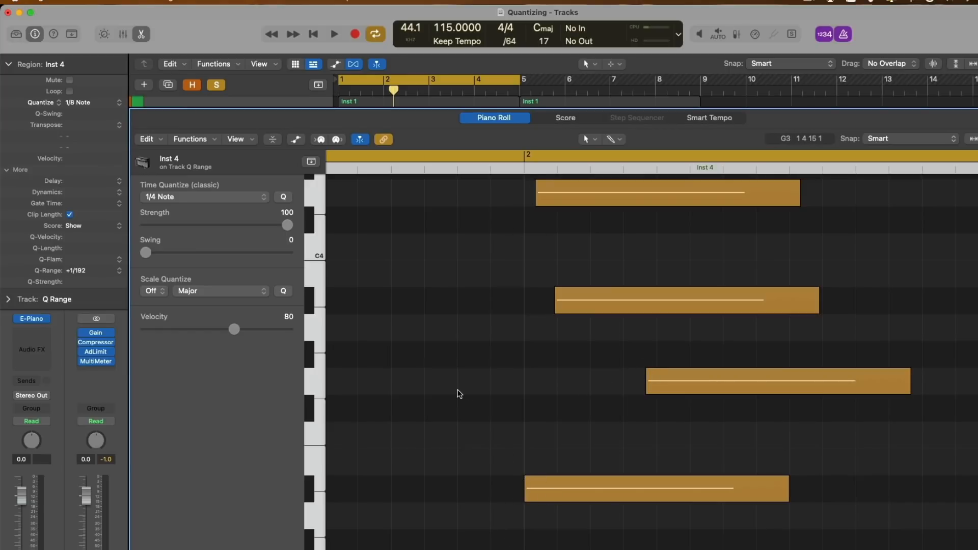
Set Q-Range to +1/96, then widen it to +1/48.
click(113, 273)
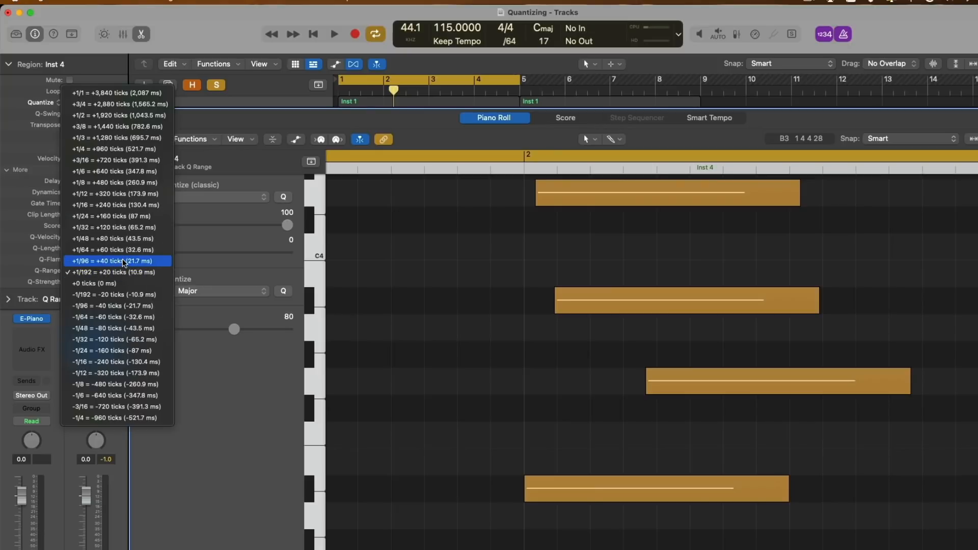
click(124, 261)
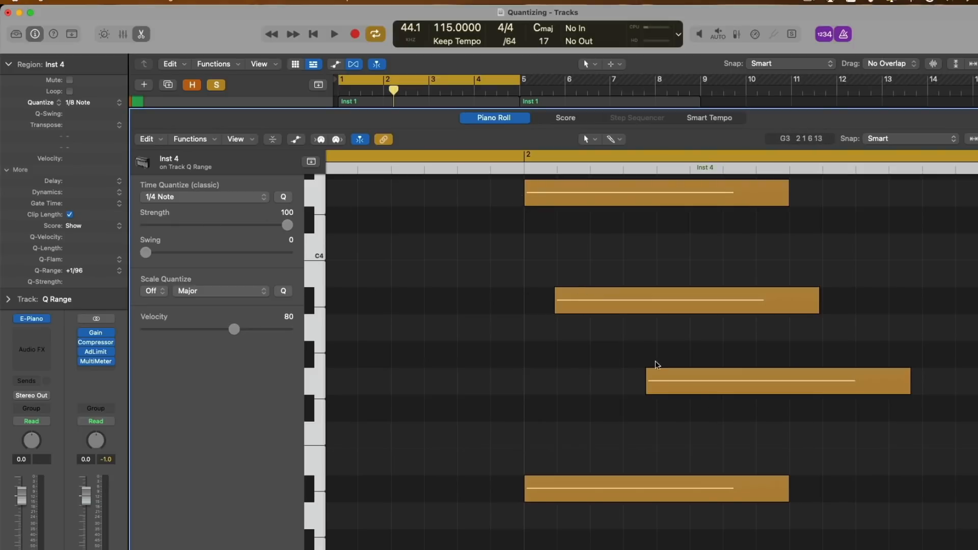
click(118, 274)
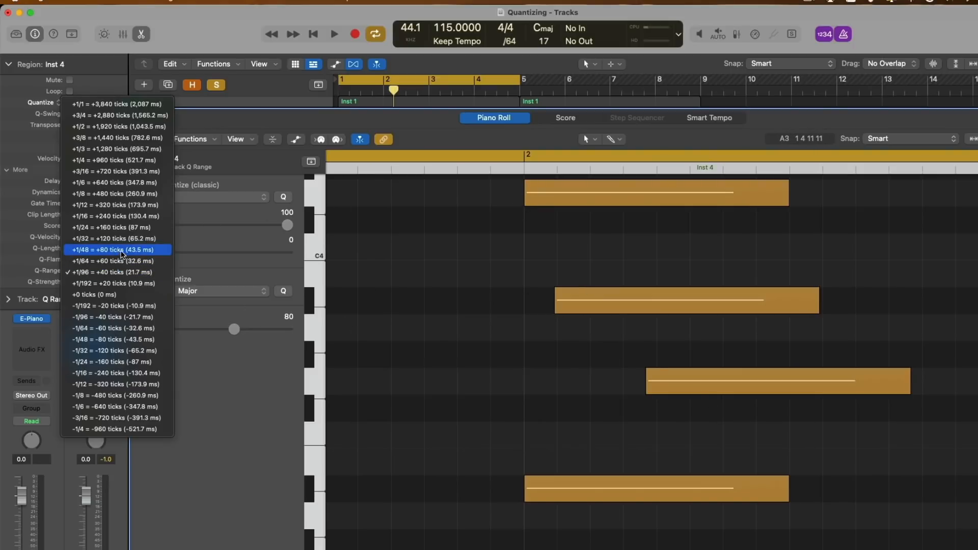
click(121, 255)
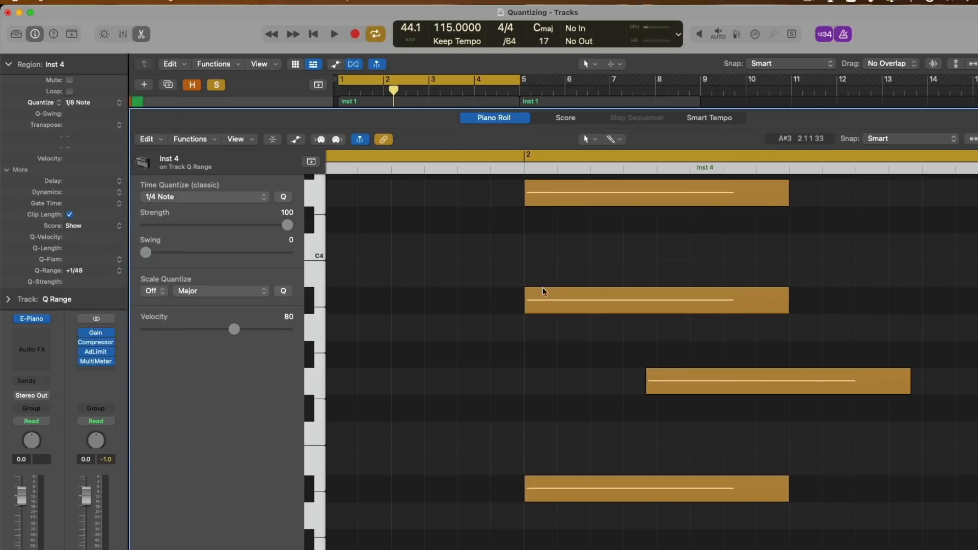
Set the display division to /48 and turn region Quantize Off.
click(519, 46)
click(518, 75)
click(100, 104)
click(102, 49)
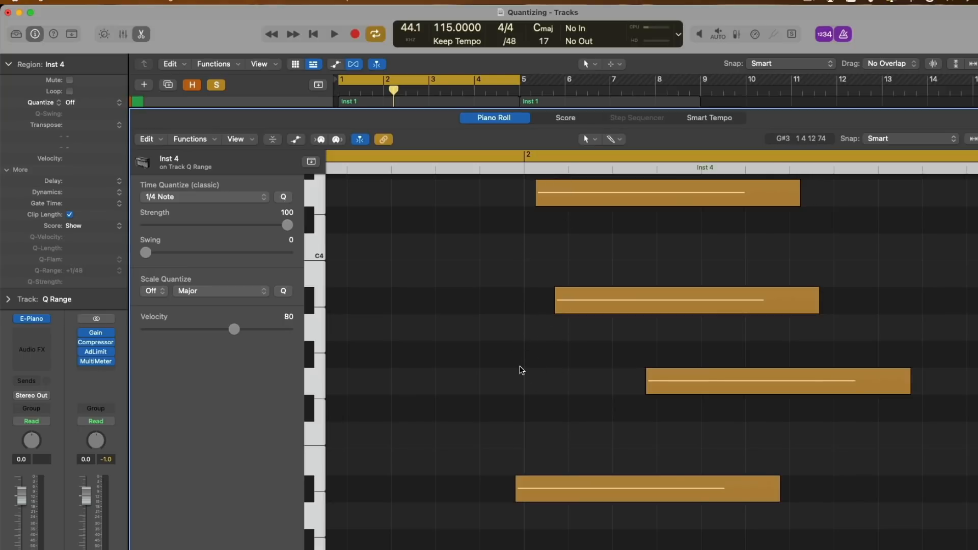
Requantize Inst 4 to 1/8 Note and set the display division to /16, via /24.
click(96, 102)
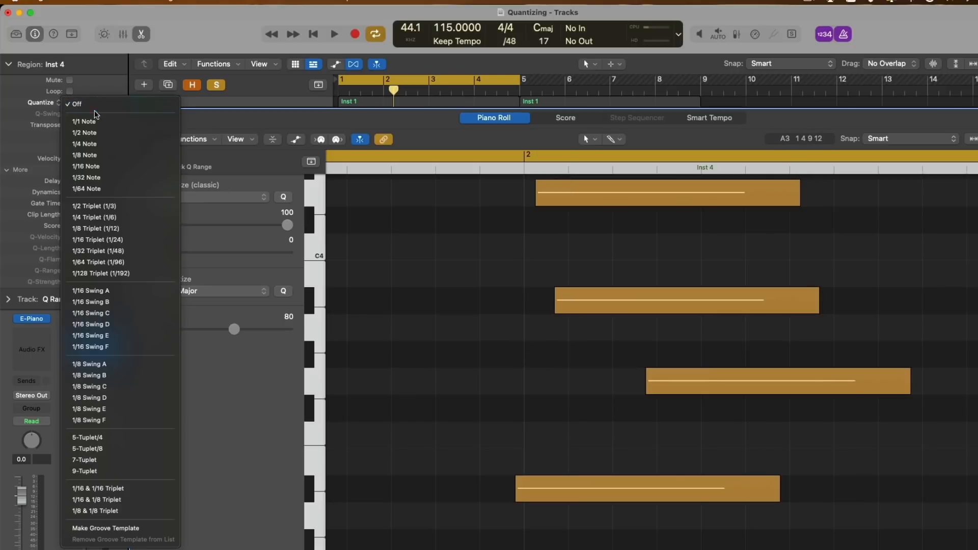
click(98, 156)
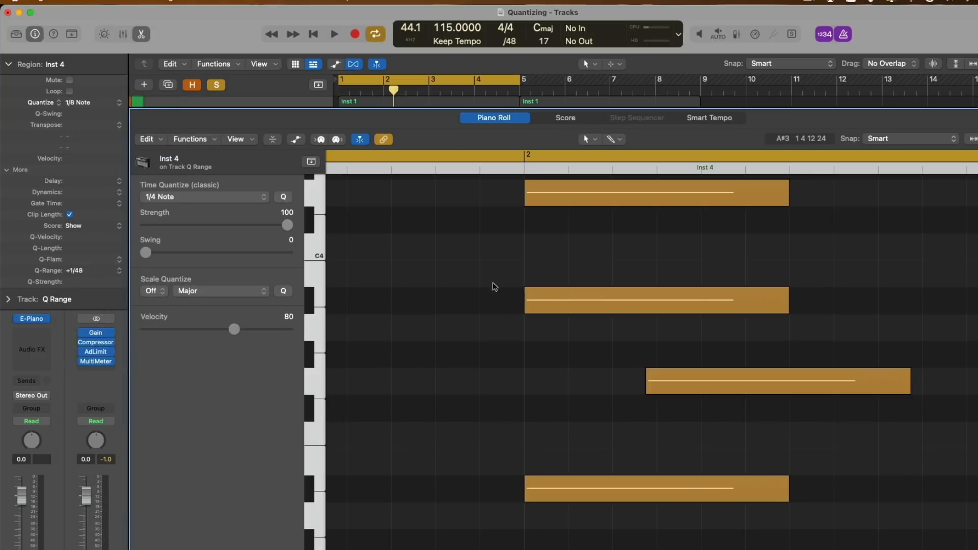
scroll(525, 489, left, 1)
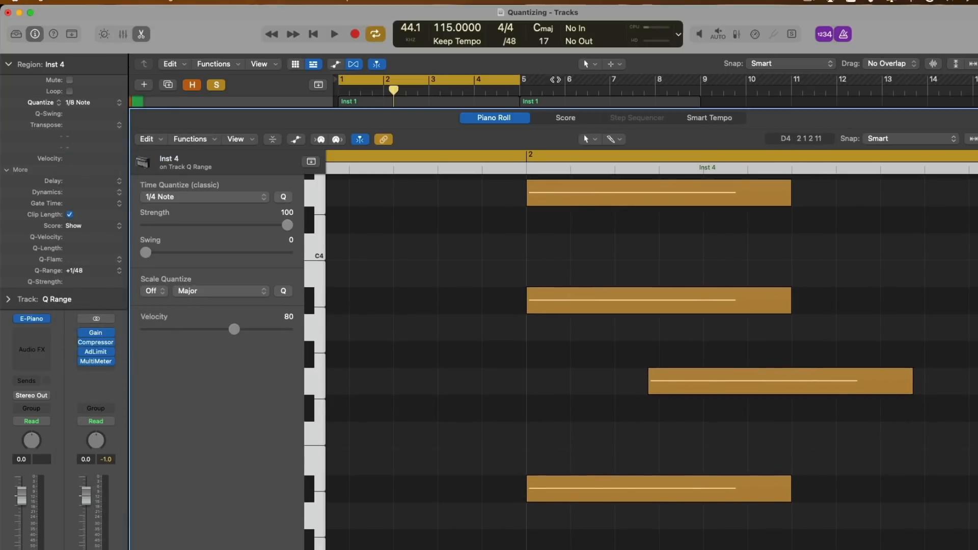
click(510, 41)
scroll(516, 44, up, 2)
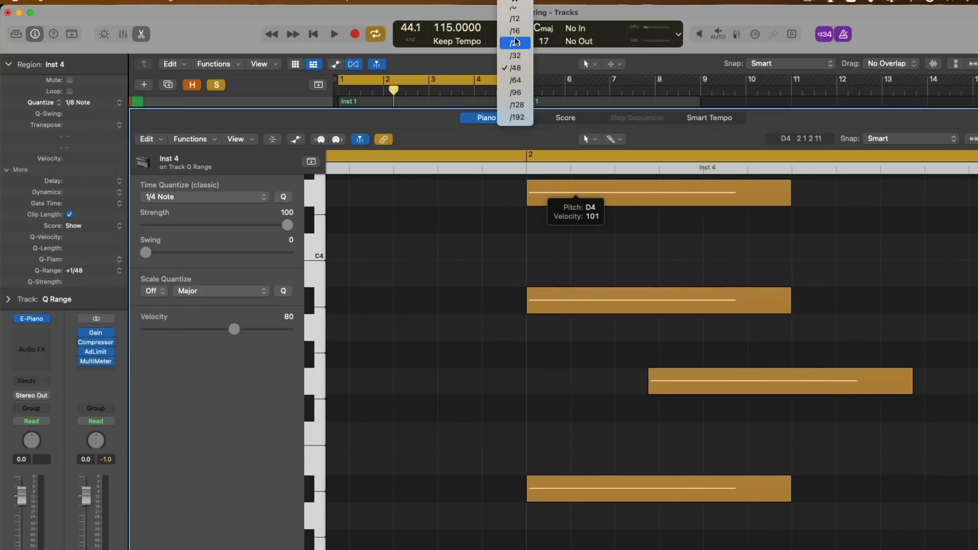
click(515, 43)
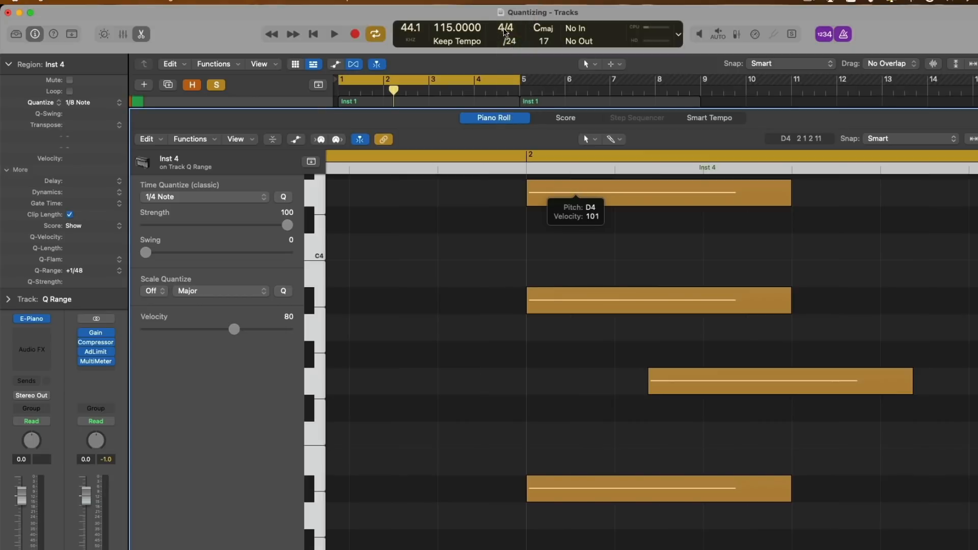
click(510, 40)
click(511, 32)
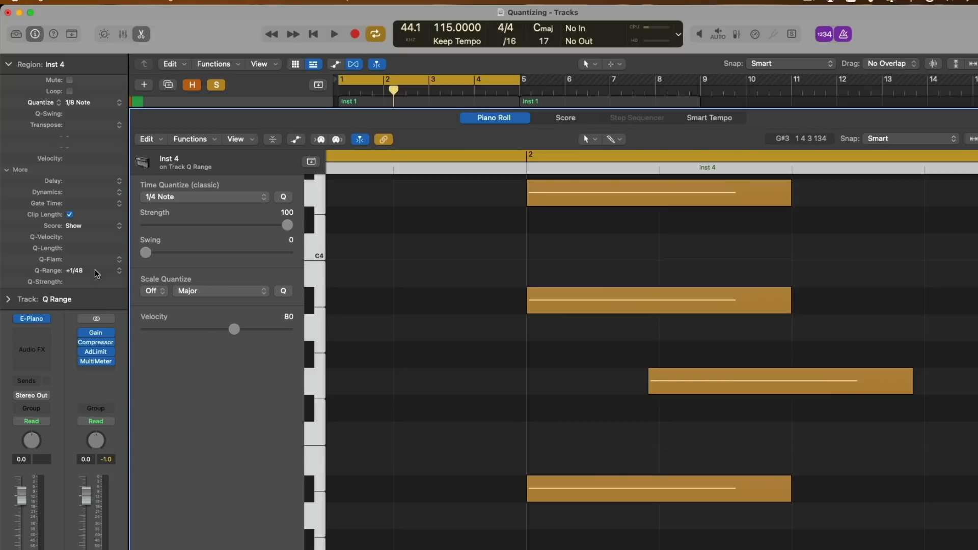
Set Q-Range to +1/16 so all four notes align on beat 2.
click(122, 272)
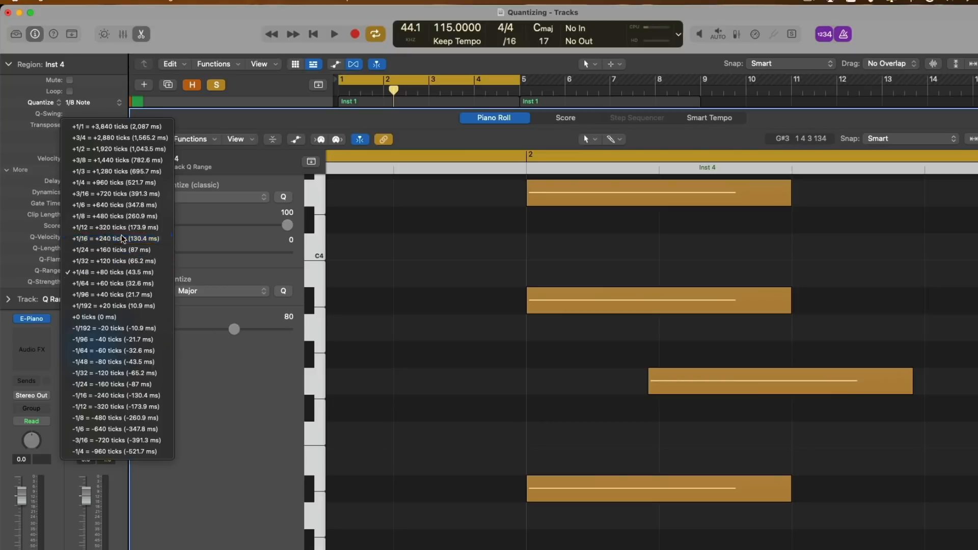
click(122, 238)
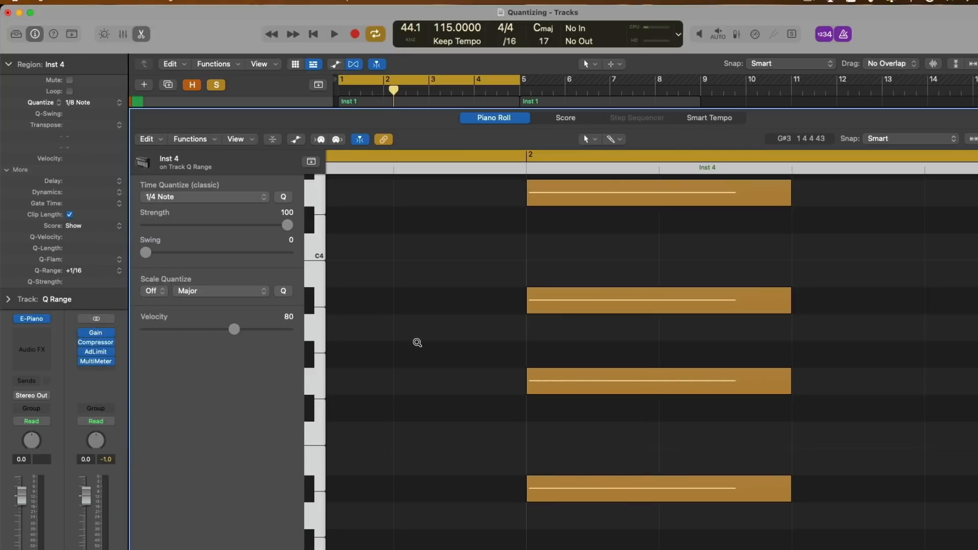
scroll(418, 345, down, 3)
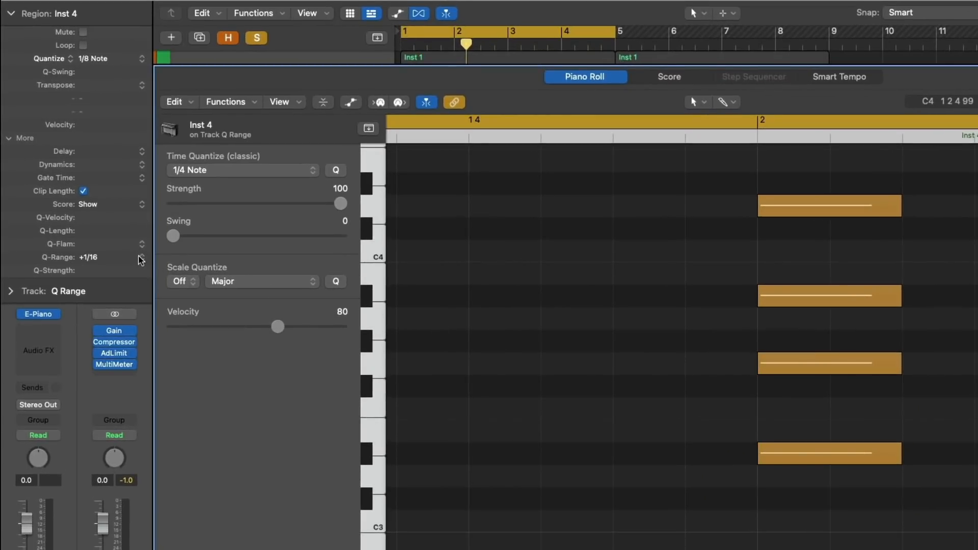
Reset Q-Range to 0 ticks, zoom onto the four notes, then choose -1/192.
click(125, 270)
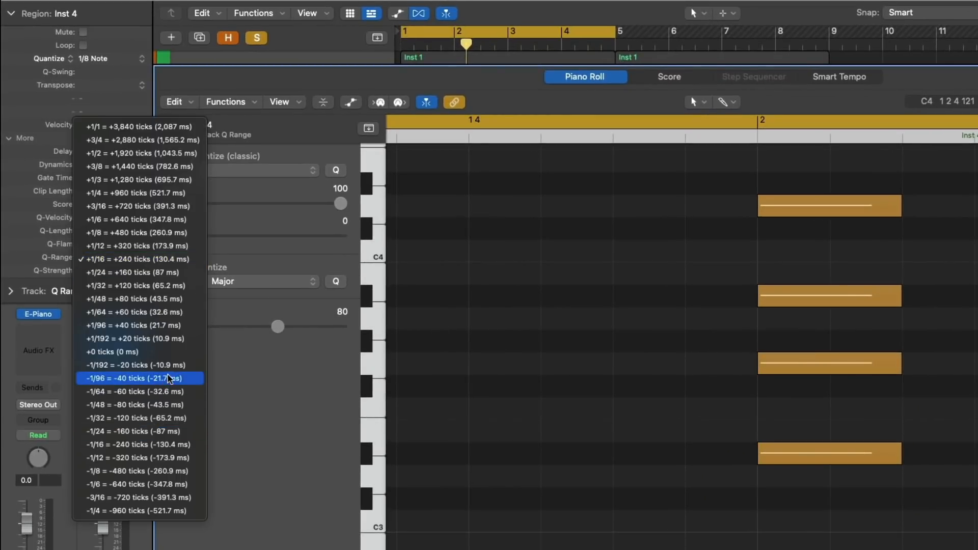
click(168, 352)
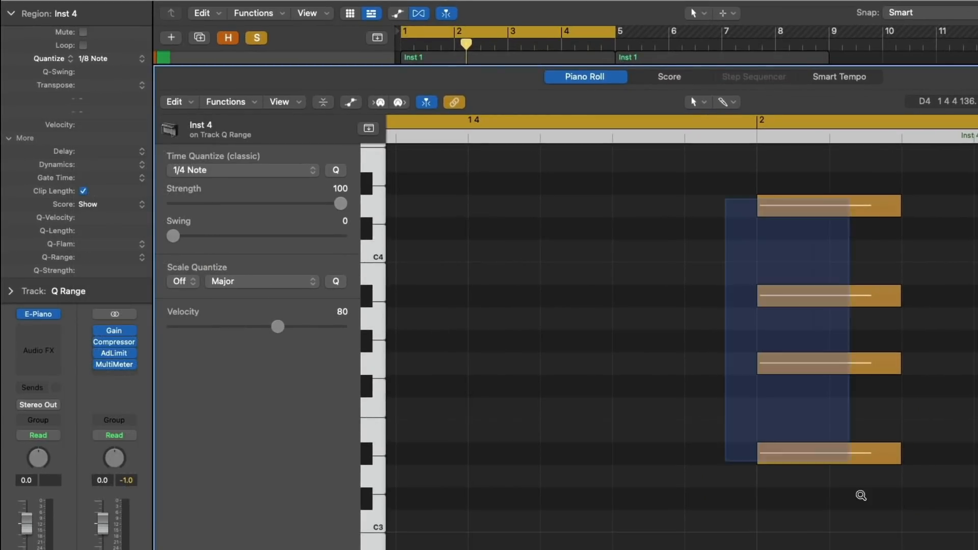
ctrl+alt+click(848, 458)
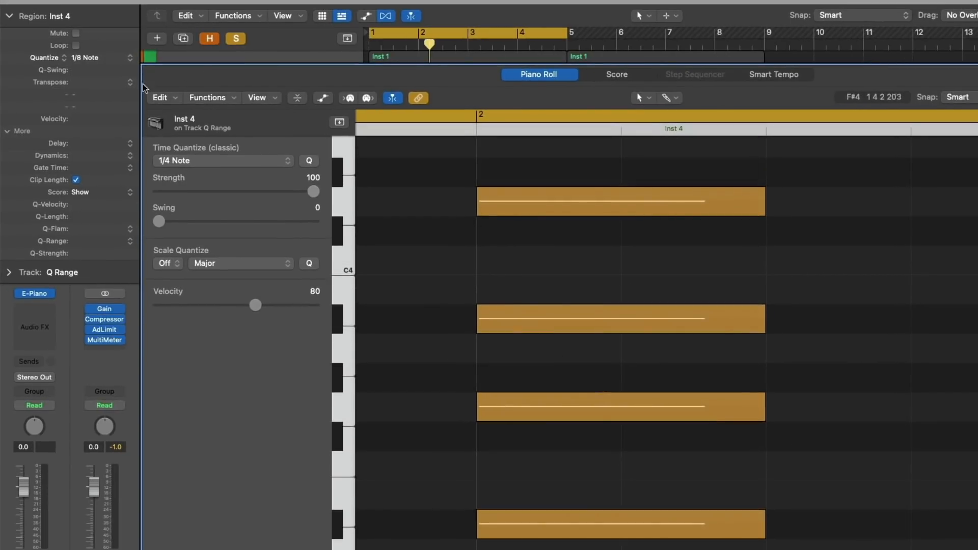
scroll(492, 314, left, 2)
scroll(492, 314, left, 2)
click(132, 242)
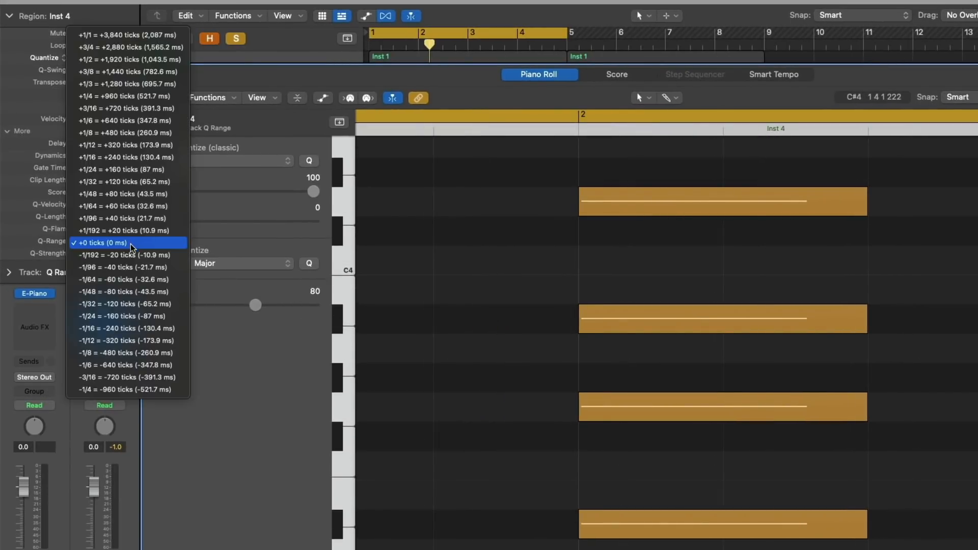
click(133, 255)
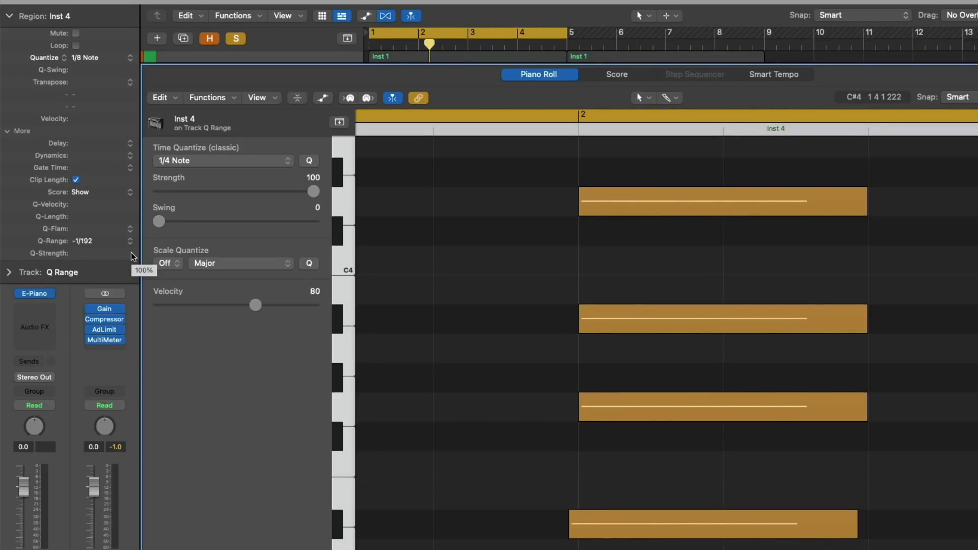
Step Q-Range through -1/96, -1/48 and -1/16, finally choosing -1/24.
click(131, 241)
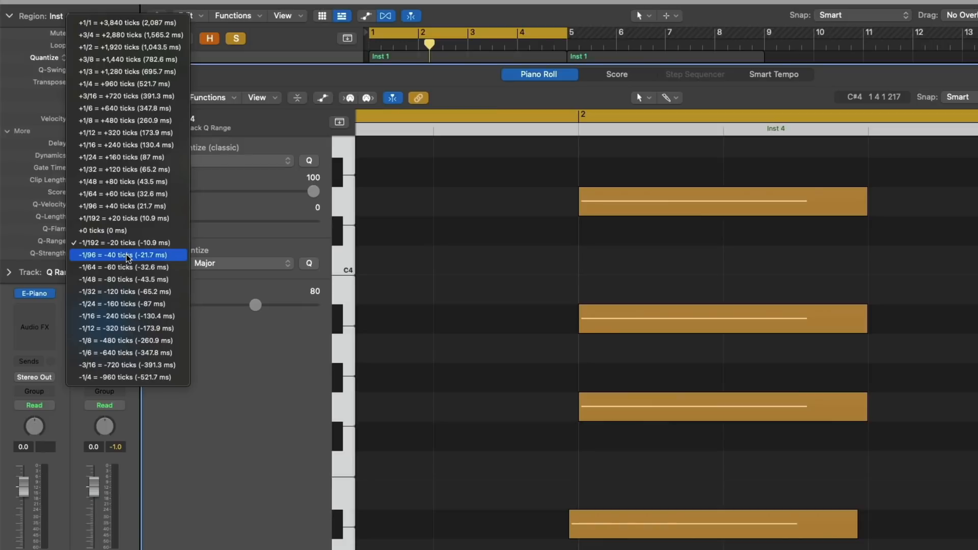
click(128, 255)
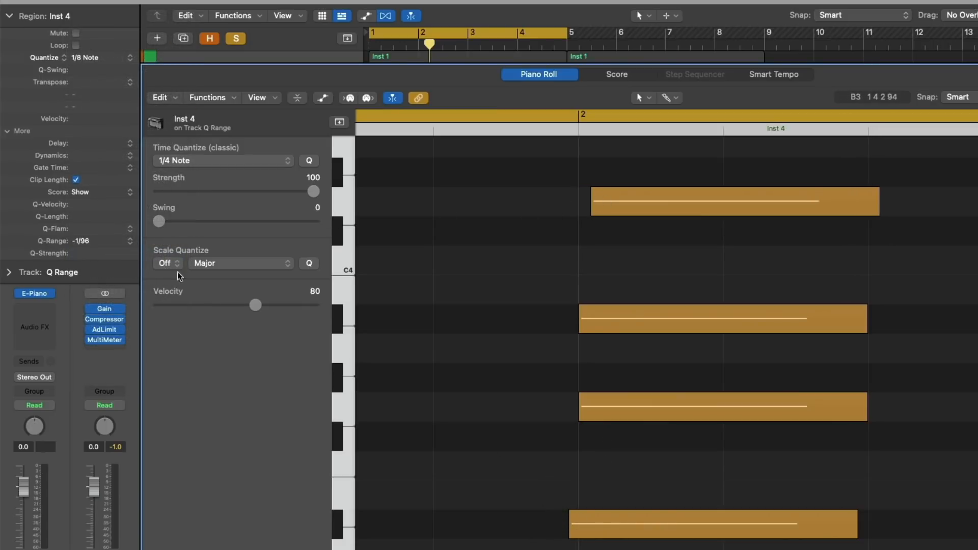
click(130, 241)
click(128, 267)
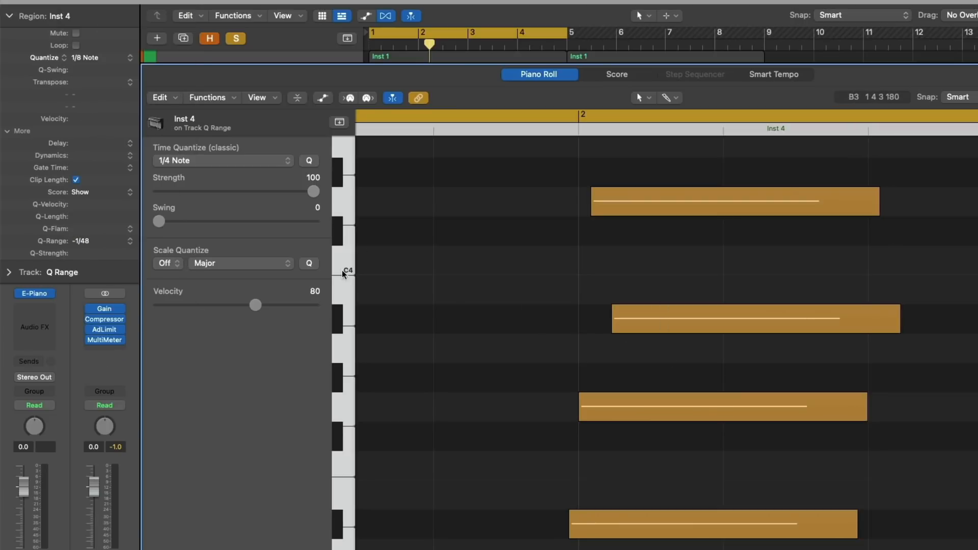
click(130, 242)
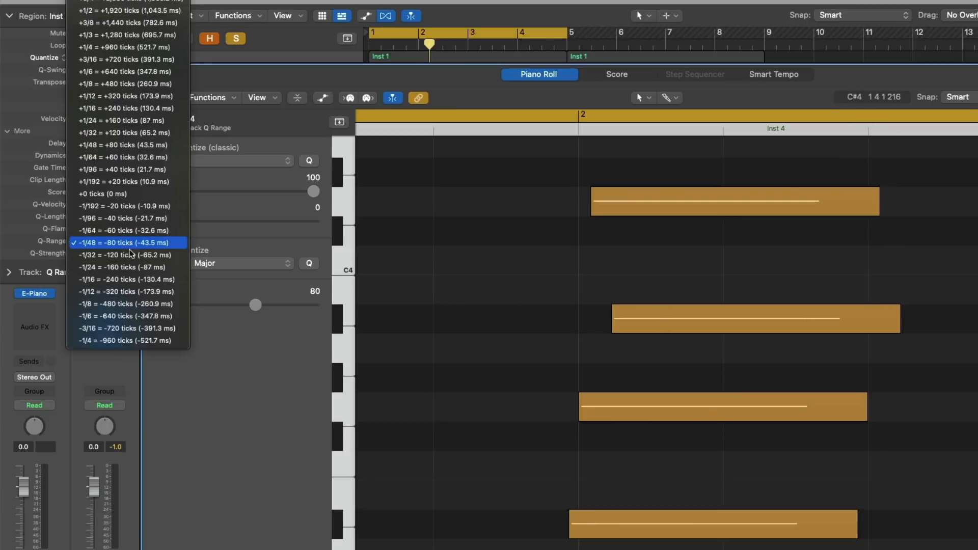
click(137, 279)
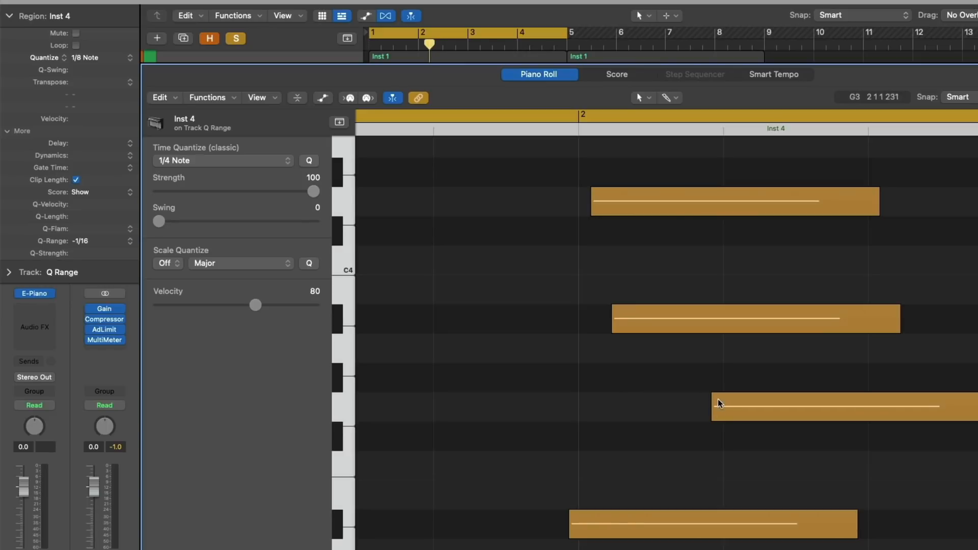
mouse_move(720, 411)
click(134, 242)
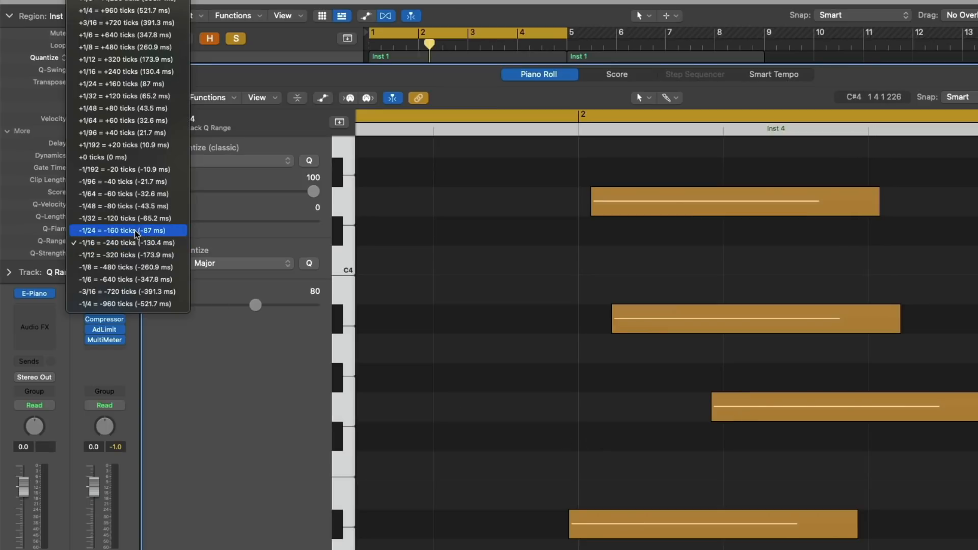
click(135, 232)
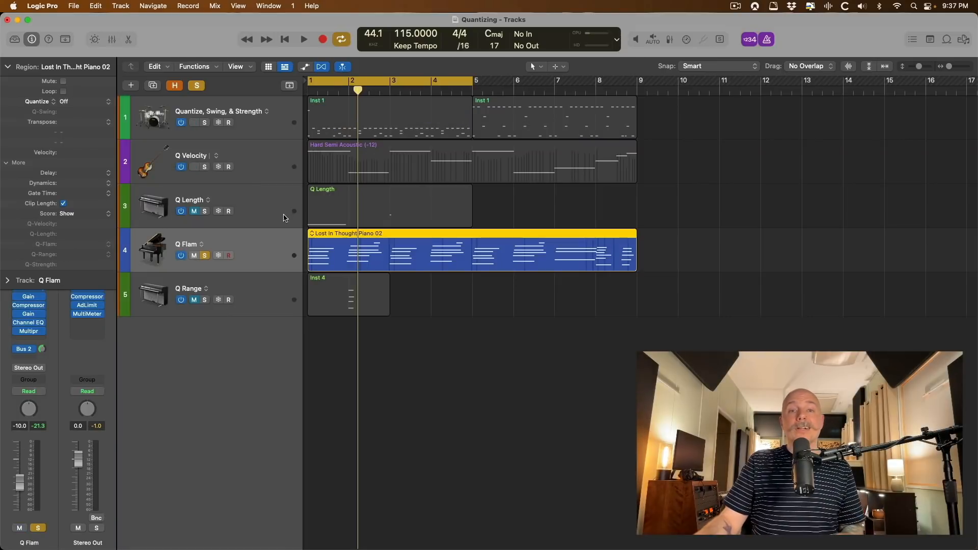
Open Lost In Thought Piano 02 in the Piano Roll with no notes selected.
click(412, 378)
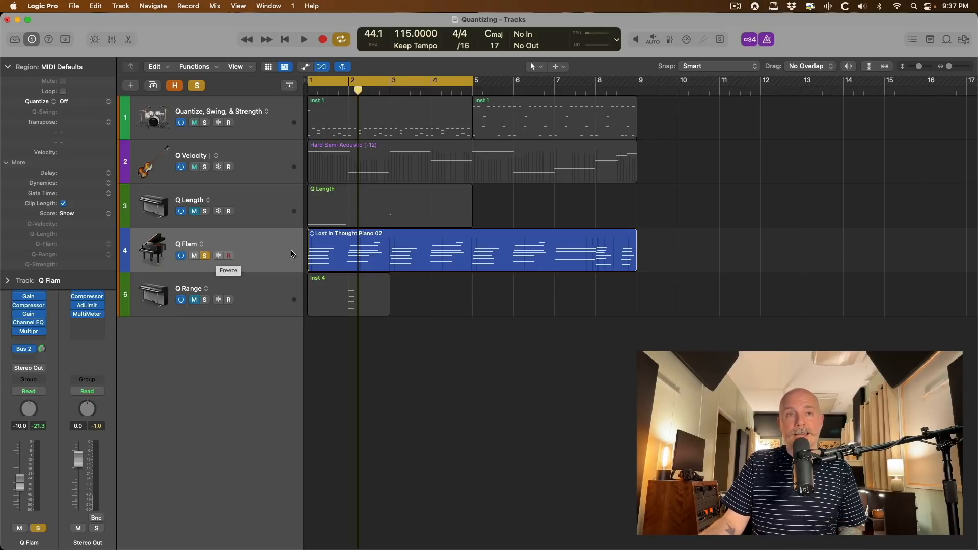
click(356, 239)
double_click(356, 239)
click(335, 343)
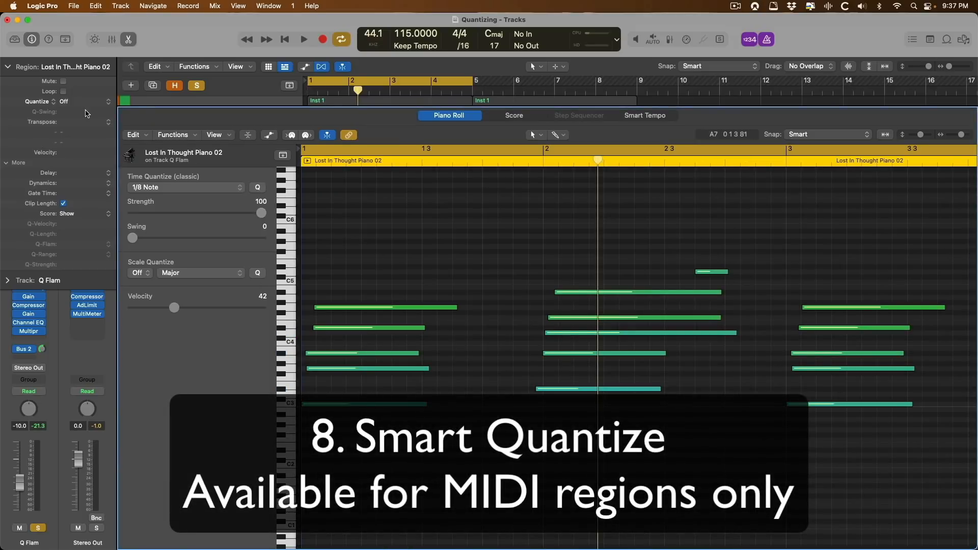
click(82, 102)
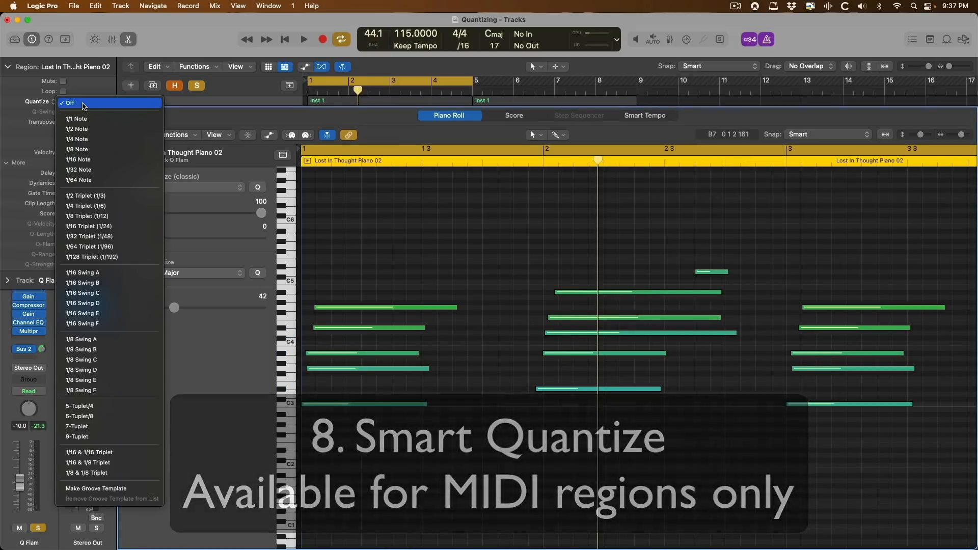
Quantize Lost In Thought Piano 02 to 1/8 Note, try a +42-tick Q-Flam, then clear it.
click(84, 151)
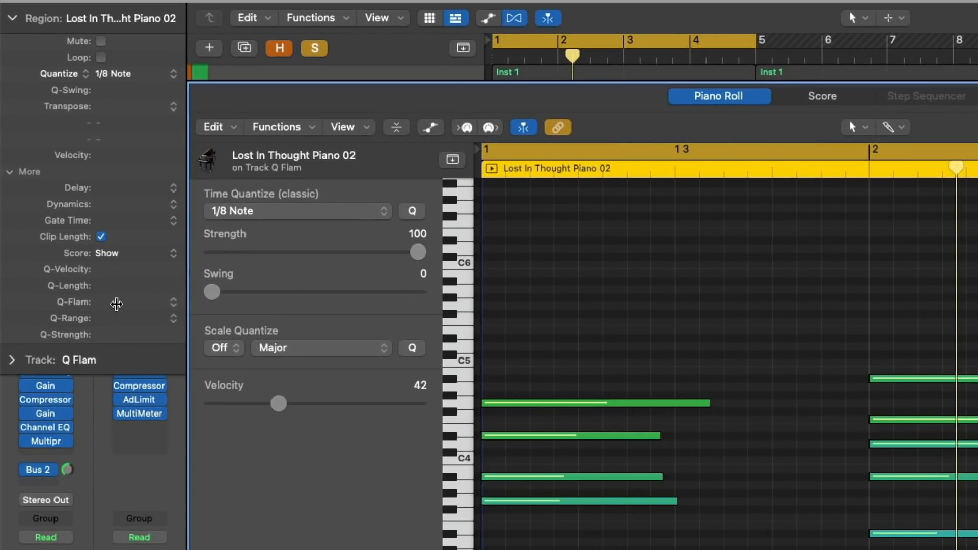
drag(116, 304, 133, 189)
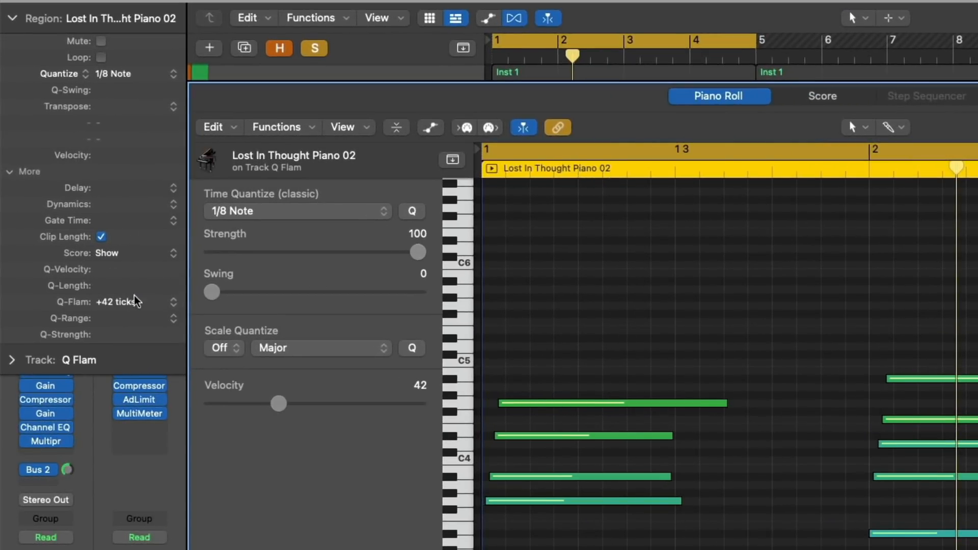
alt+click(144, 300)
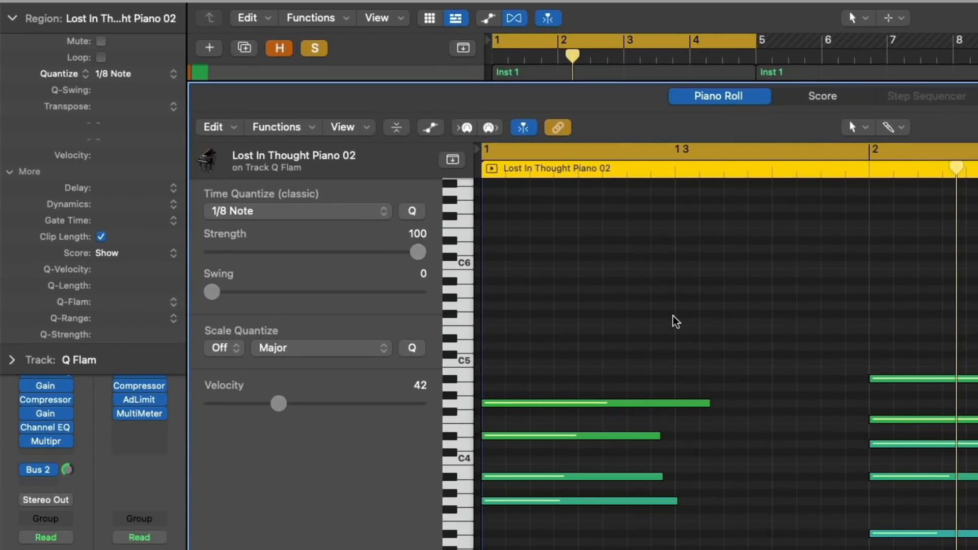
click(84, 74)
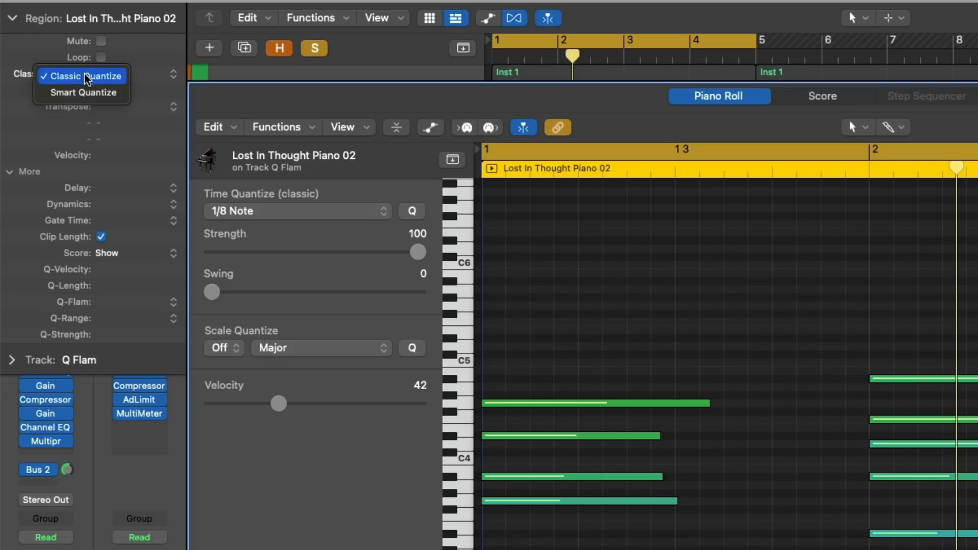
Switch the piano region to Smart Quantize, briefly turn SmartQuantize Off, then restore 1/8 Note.
click(90, 89)
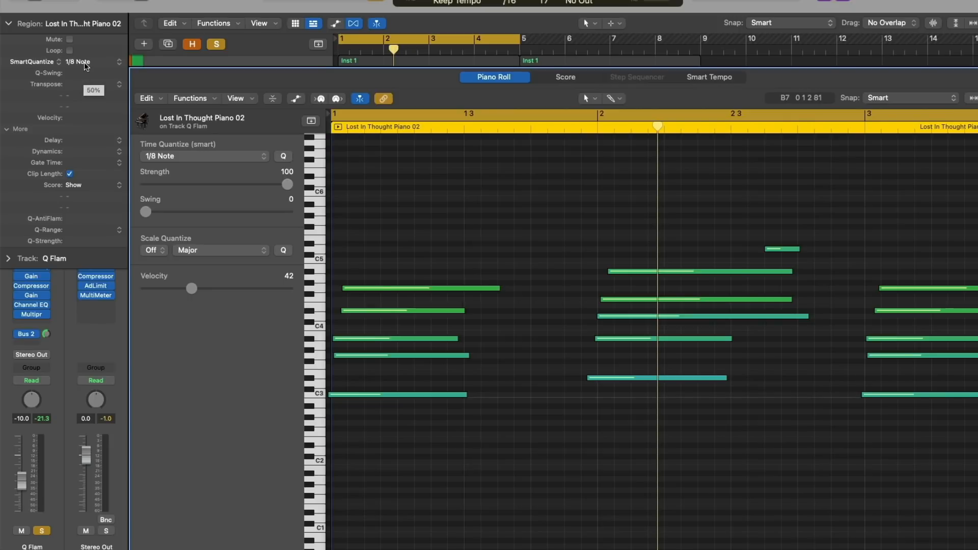
click(78, 62)
click(90, 14)
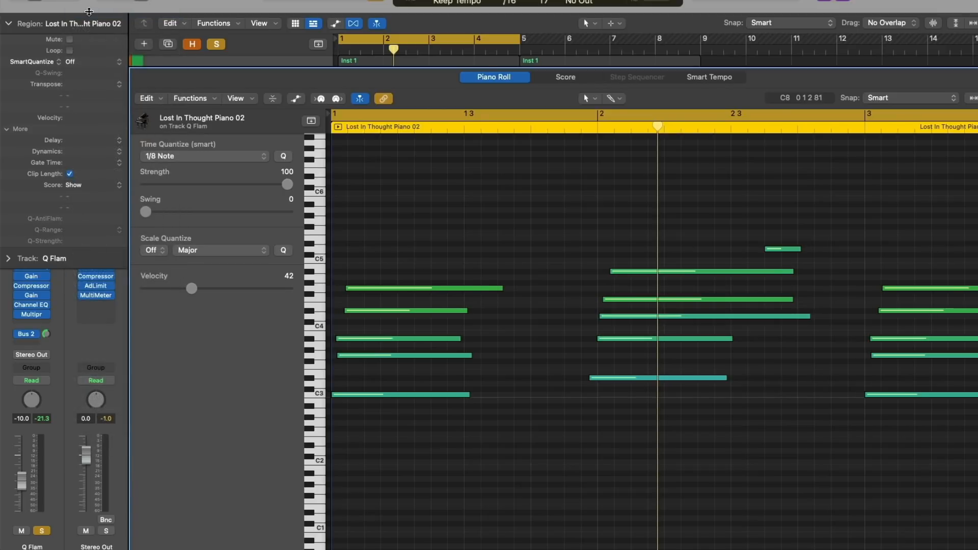
click(81, 62)
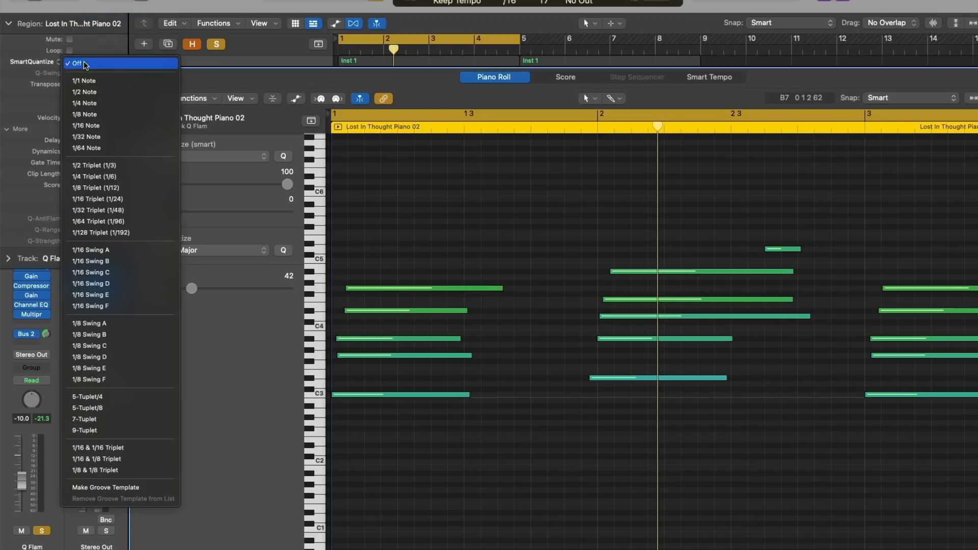
click(85, 114)
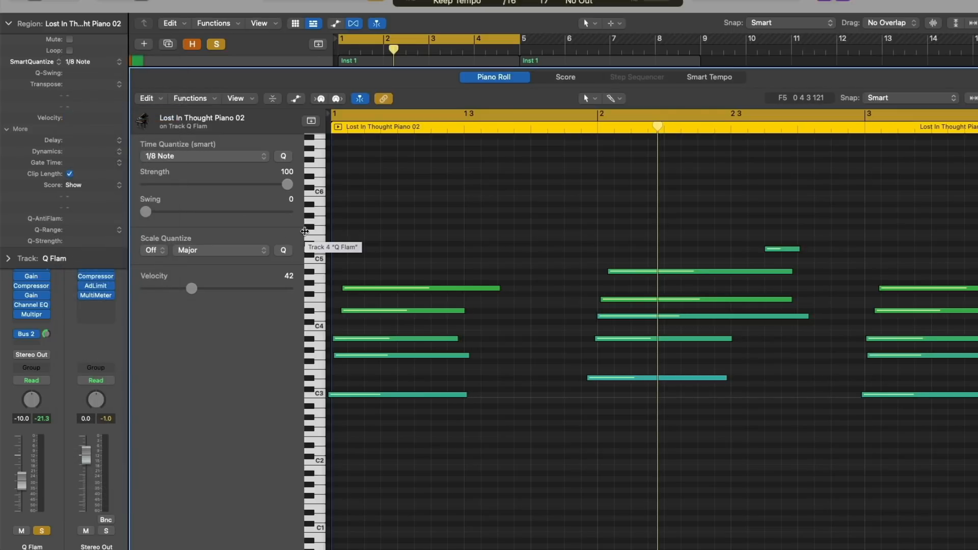
Close the editor, solo the Q Velocity and Quantize, Swing, & Strength tracks, and play them.
key(e)
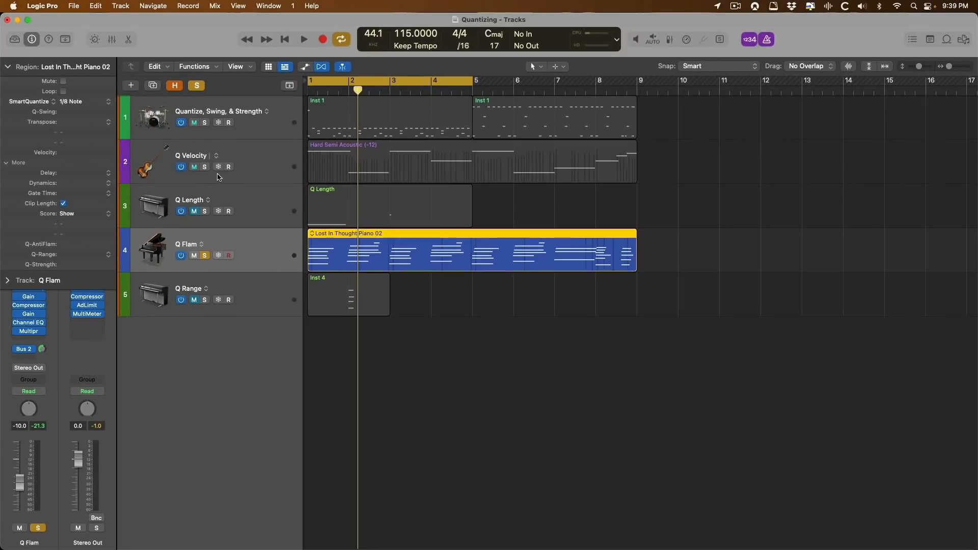
click(205, 167)
click(204, 123)
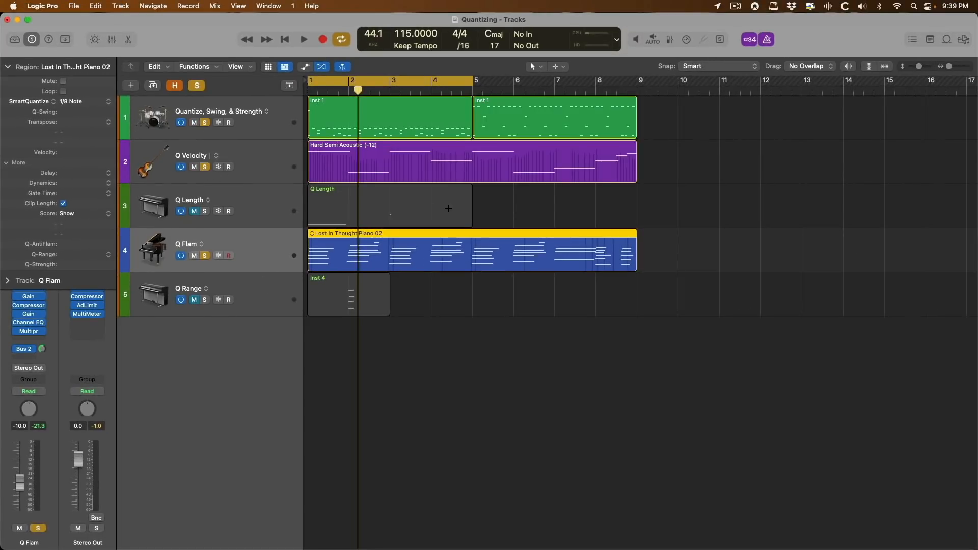
key(space)
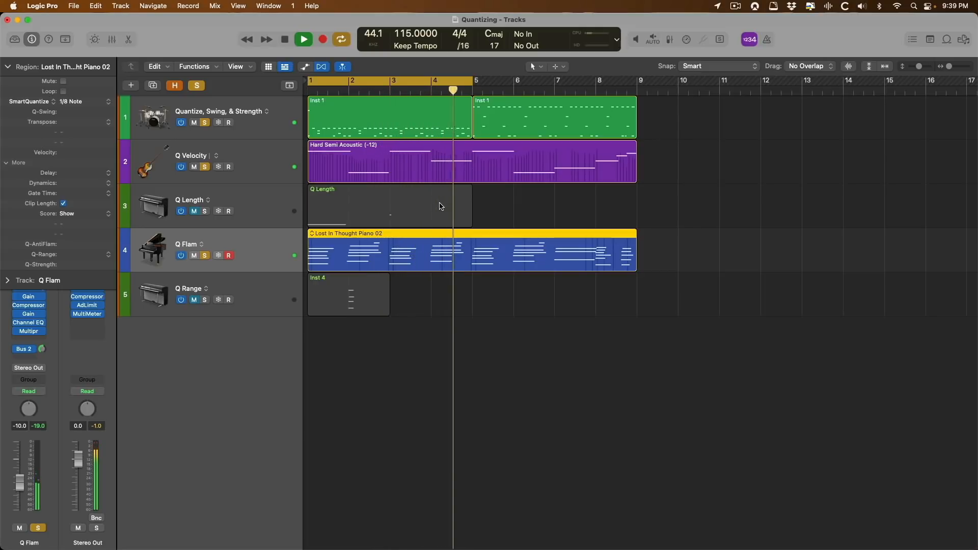
key(space)
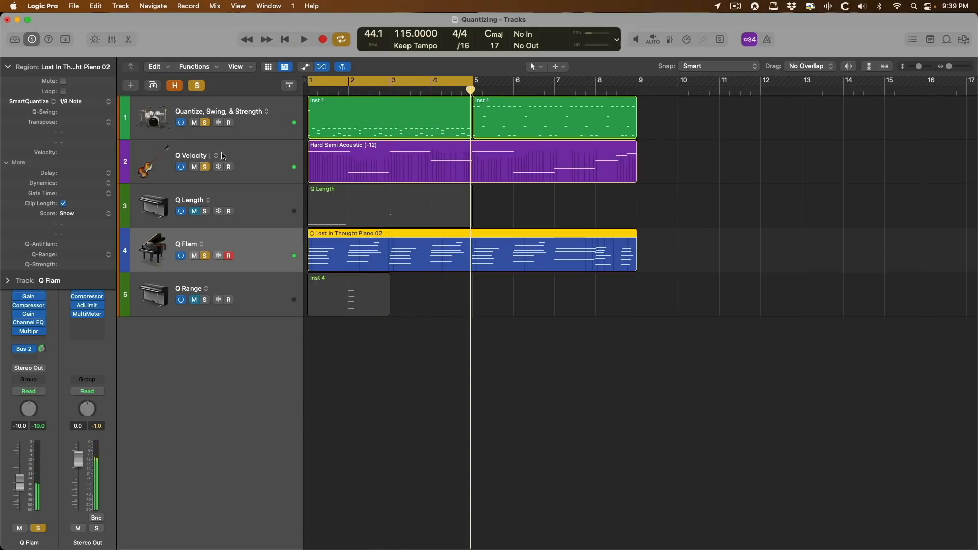
Turn the piano region's SmartQuantize Off and replay the tracks to compare.
click(98, 105)
click(104, 59)
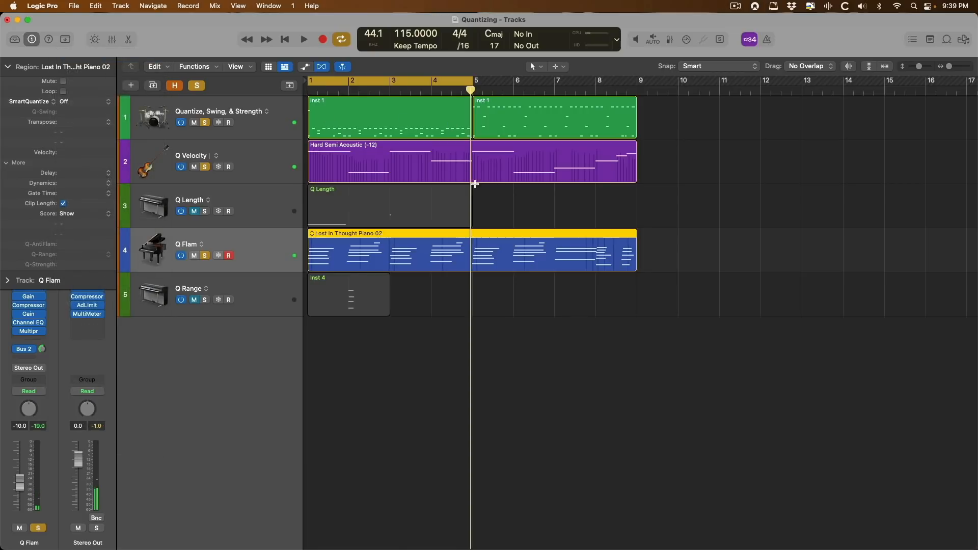
key(space)
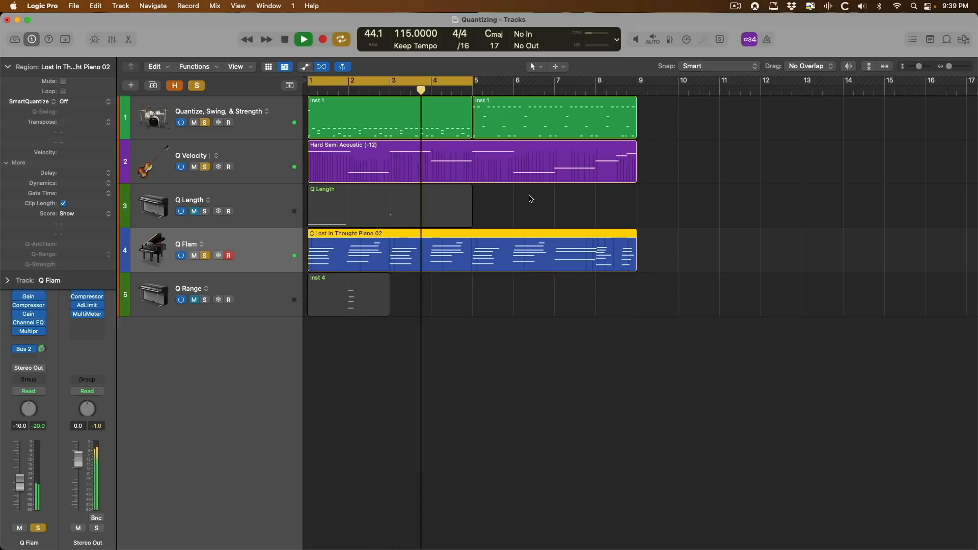
key(space)
Reopen the piano region's notes and set SmartQuantize to 1/8 Note.
key(e)
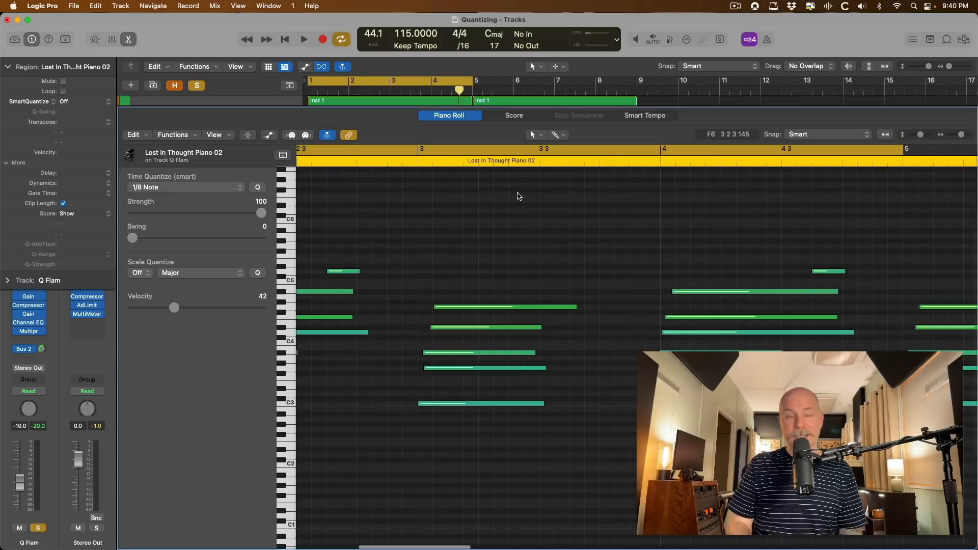
click(61, 102)
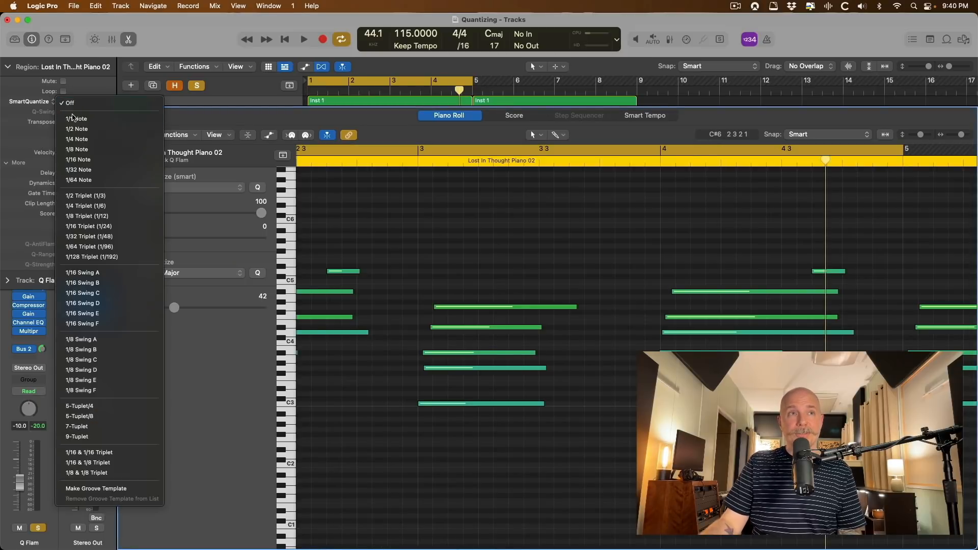
click(76, 149)
Raise Q-AntiFlam to 94% to pull near-simultaneous notes together.
scroll(470, 295, left, 3)
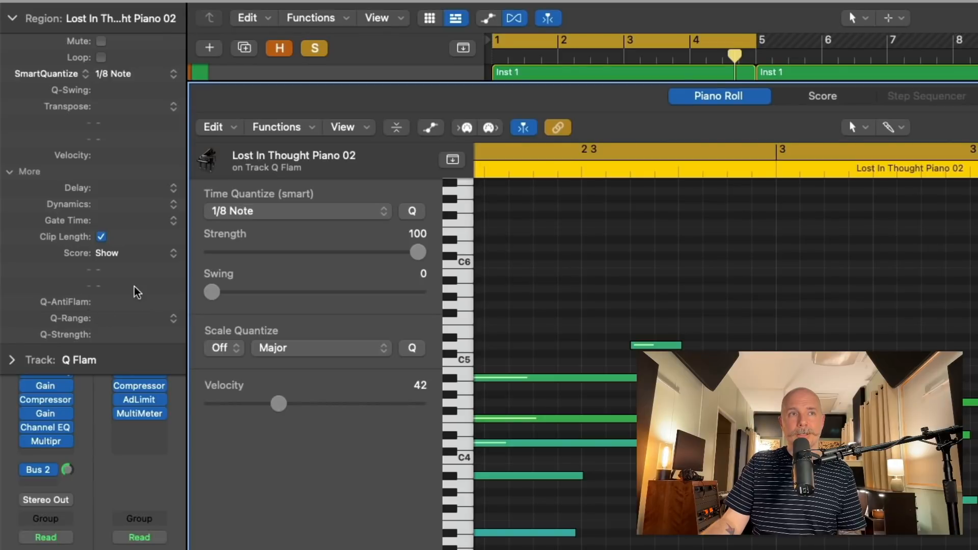
scroll(732, 338, left, 3)
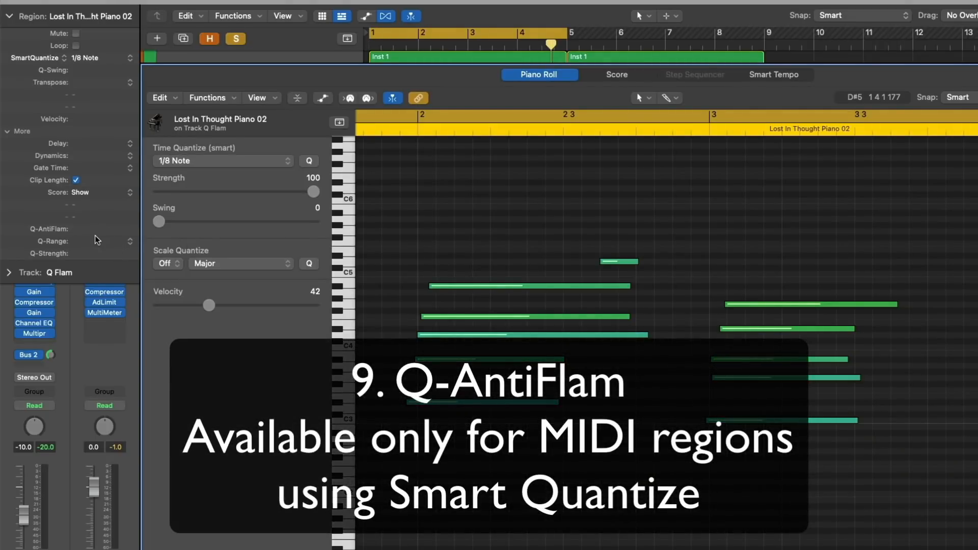
drag(94, 225, 90, 85)
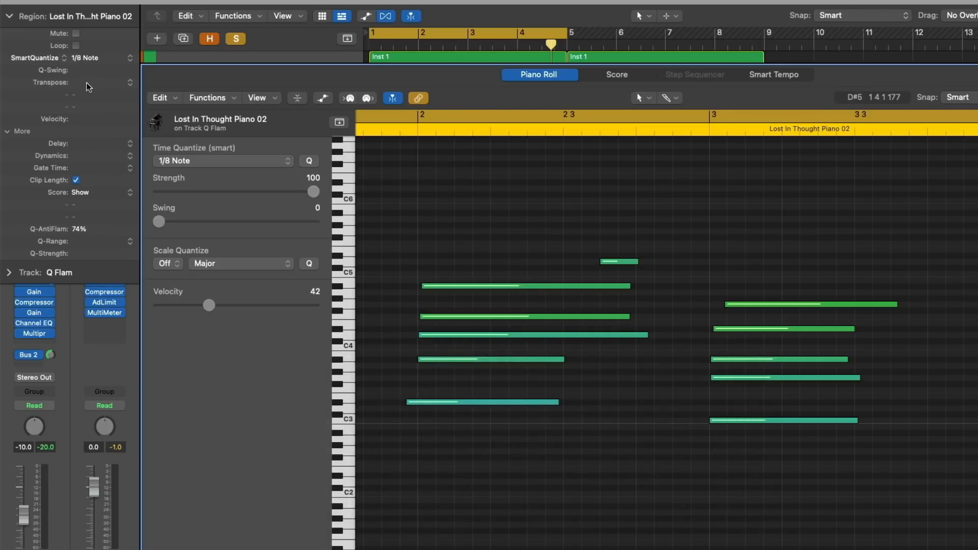
drag(96, 229, 95, 188)
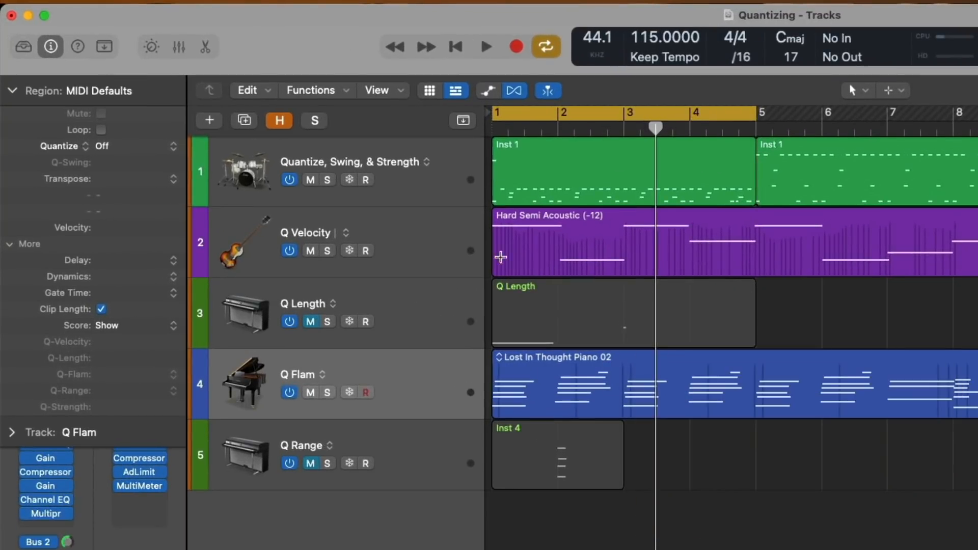
Make a groove template from the Inst 1 drum region.
click(502, 152)
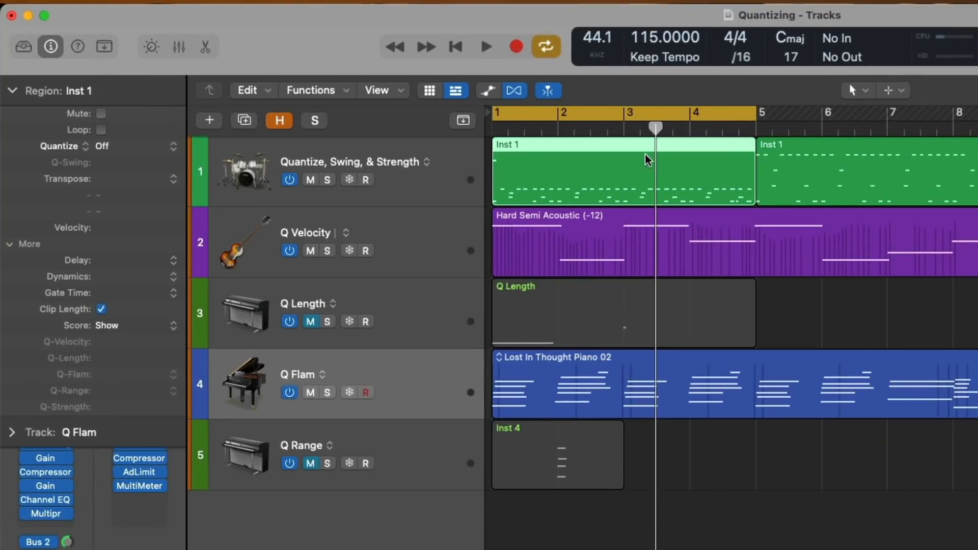
click(133, 148)
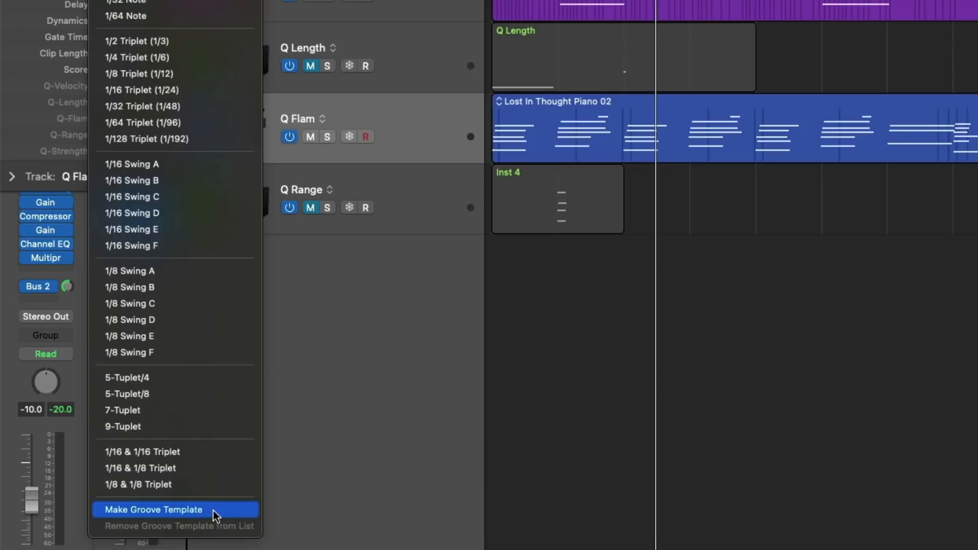
click(213, 510)
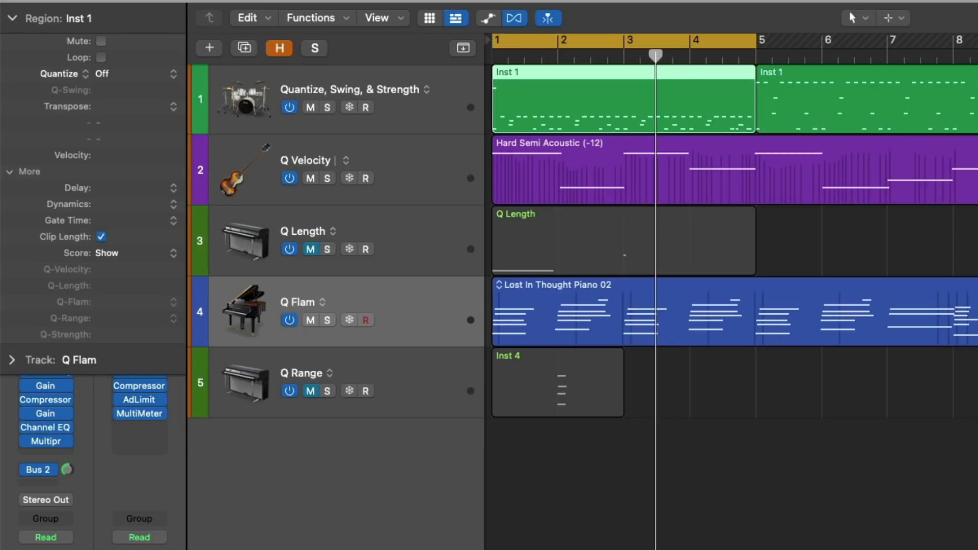
Check the quantize list for the new Inst 1 groove, then open the Lost In Thought Piano 02 region's notes.
click(155, 80)
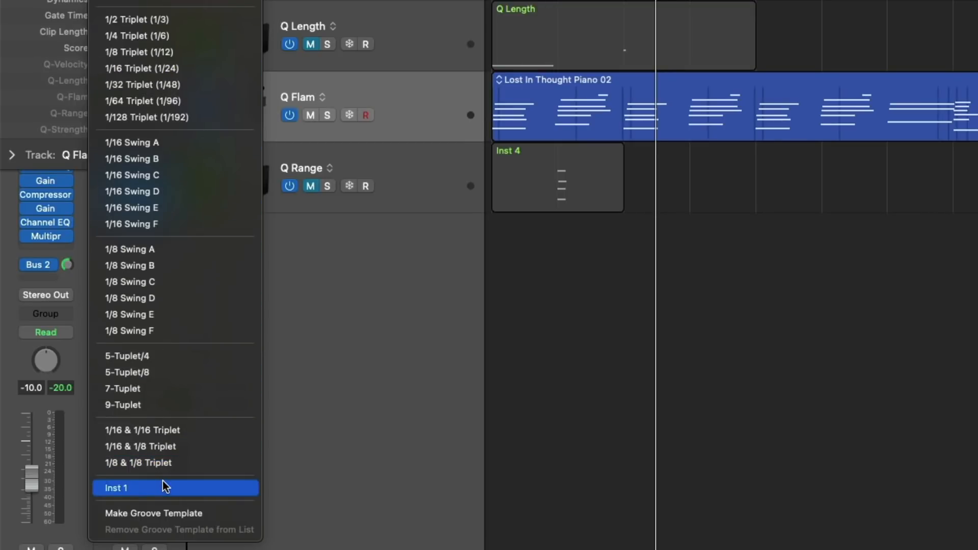
key(Escape)
click(575, 81)
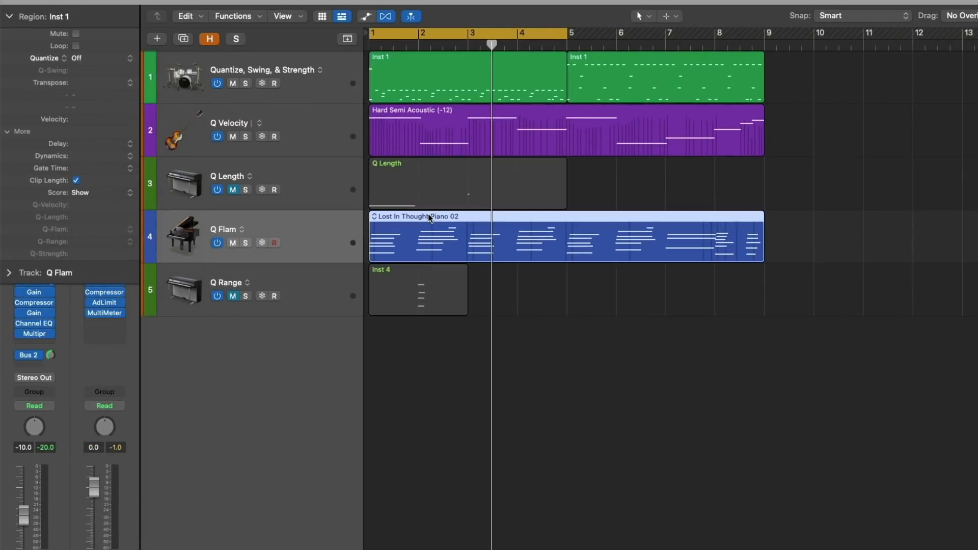
double_click(428, 213)
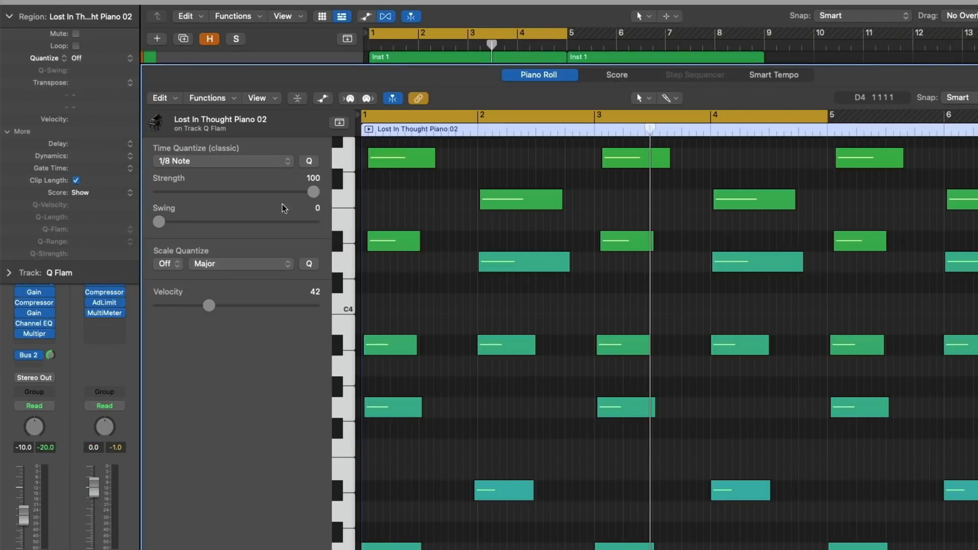
Quantize the Lost In Thought Piano 02 region to the Inst 1 groove.
click(116, 58)
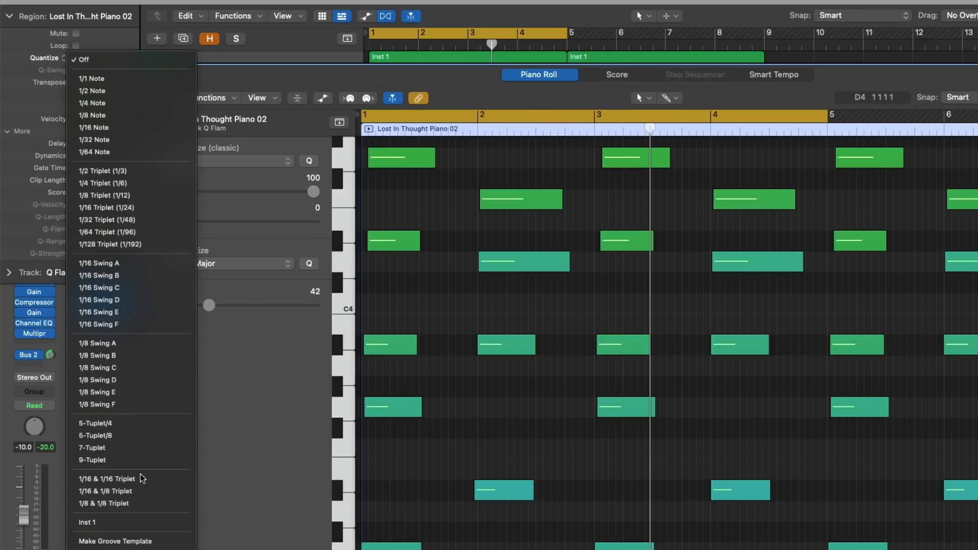
click(149, 521)
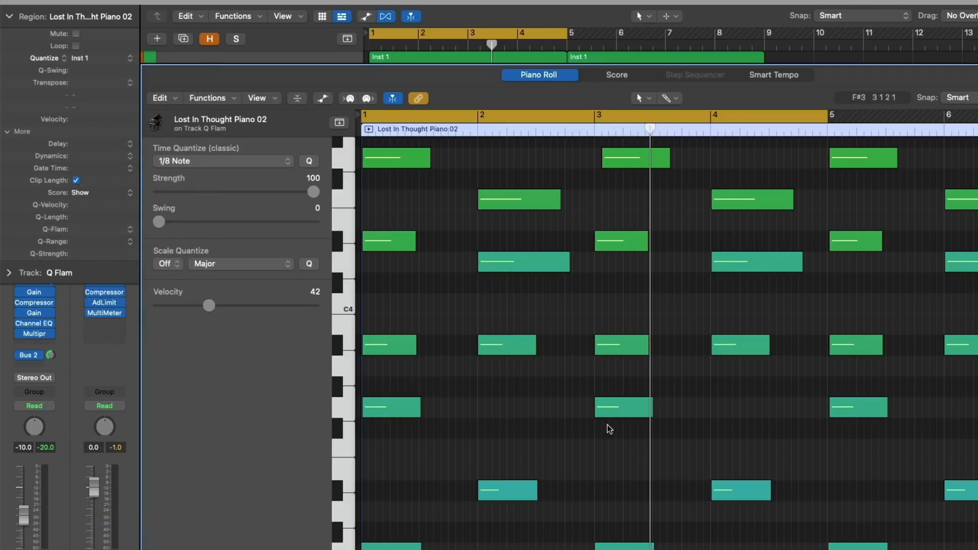
key(e)
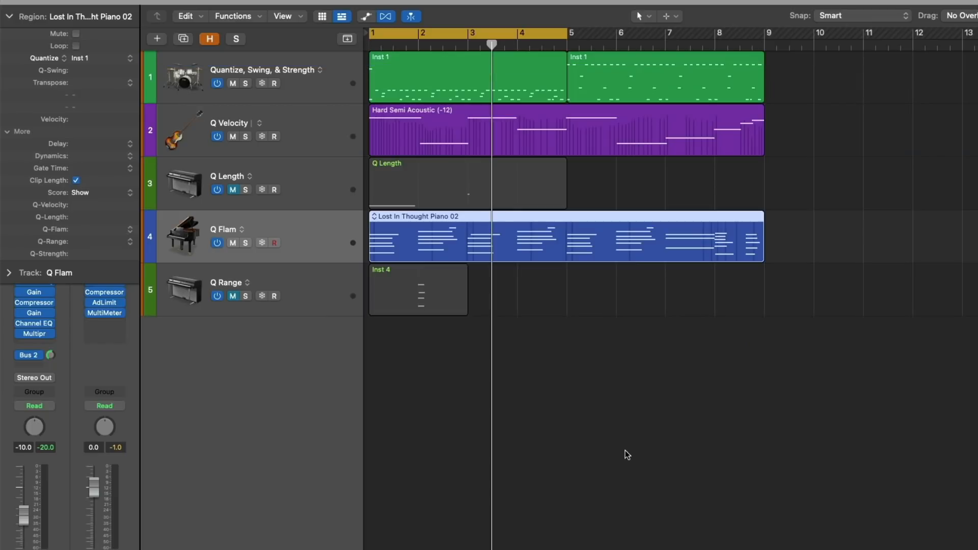
Quantize the Hard Semi Acoustic region to the Inst 1 groove and start playback.
click(417, 126)
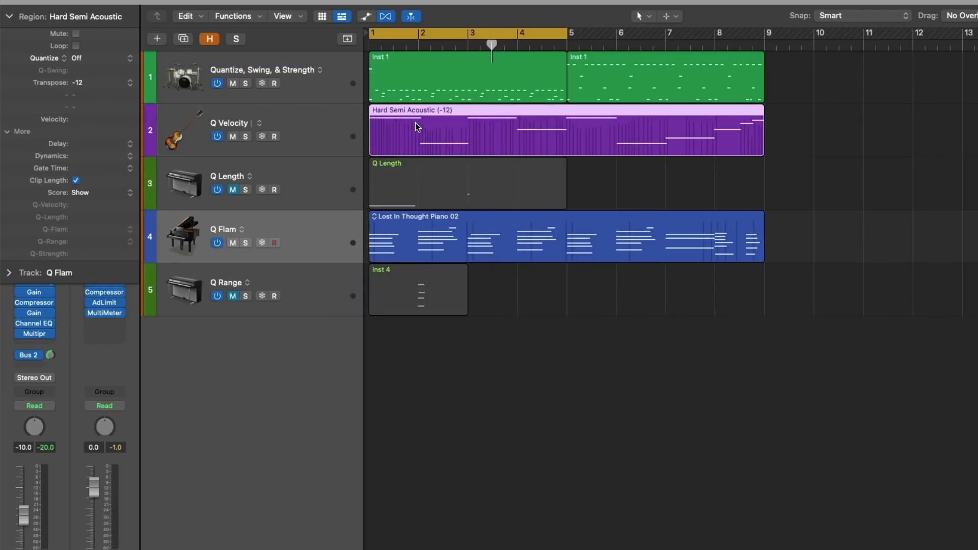
key(e)
scroll(447, 276, down, 5)
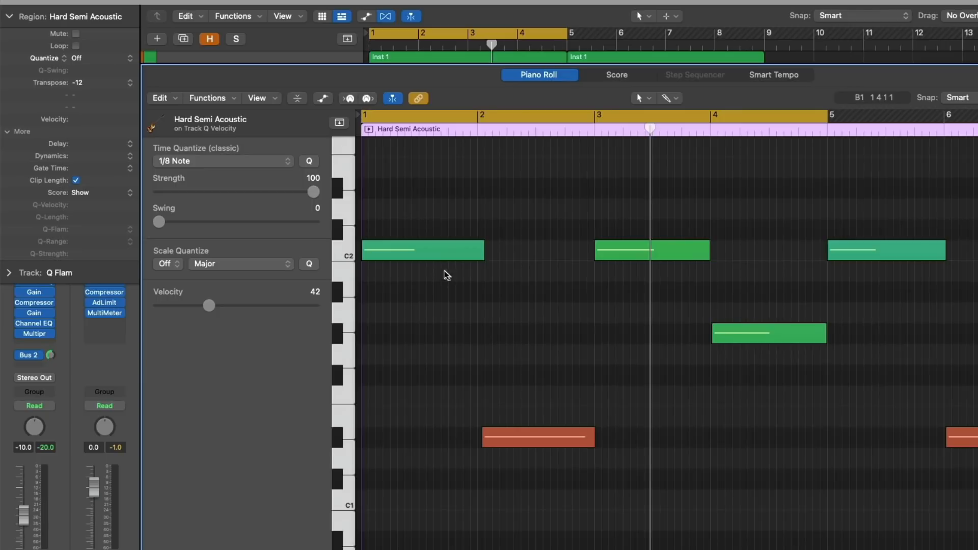
click(97, 62)
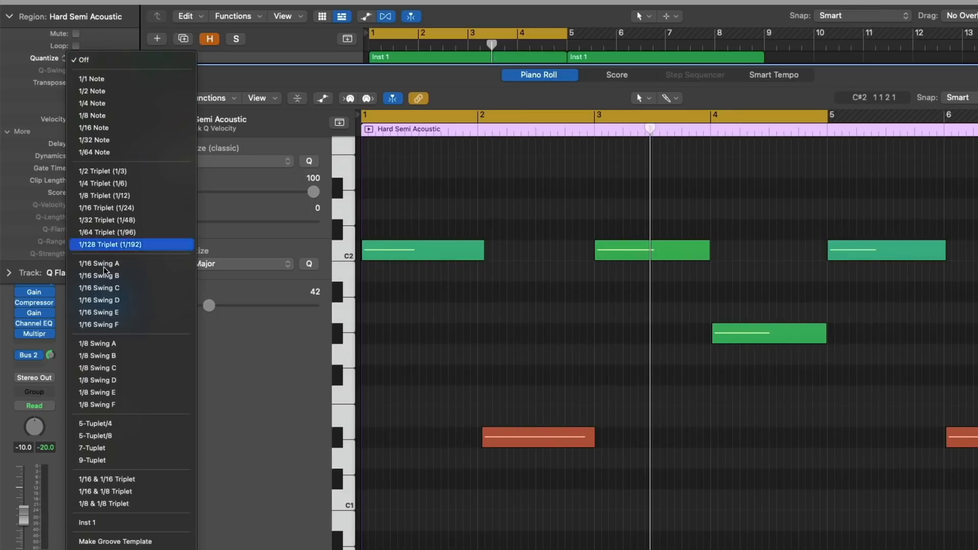
click(127, 525)
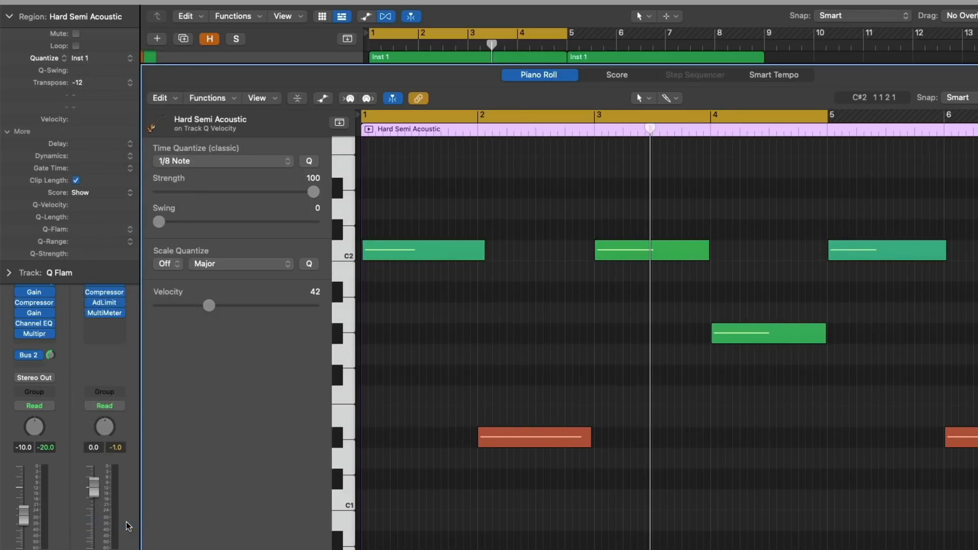
key(p)
key(space)
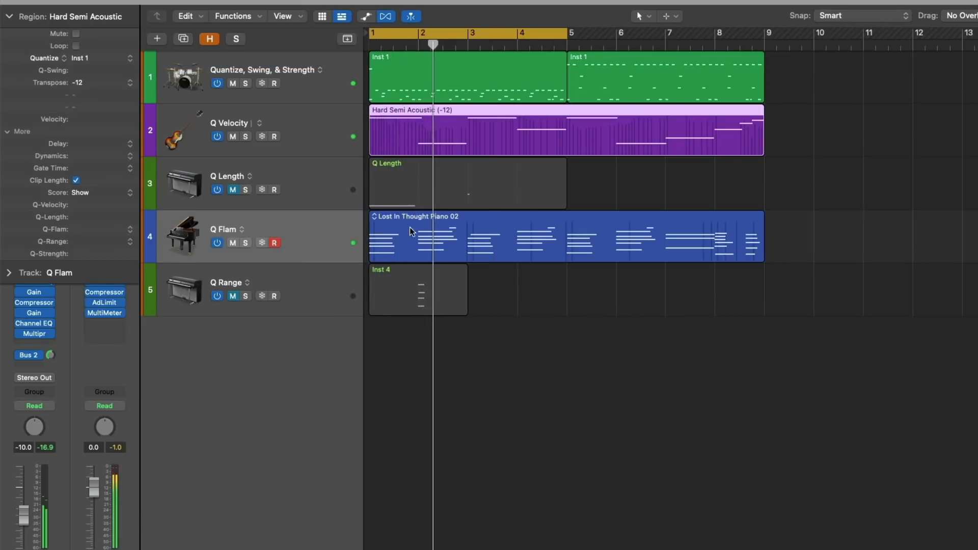
Set the piano region's Q-Flam to +1/64 and audition it from bar 1.
click(423, 222)
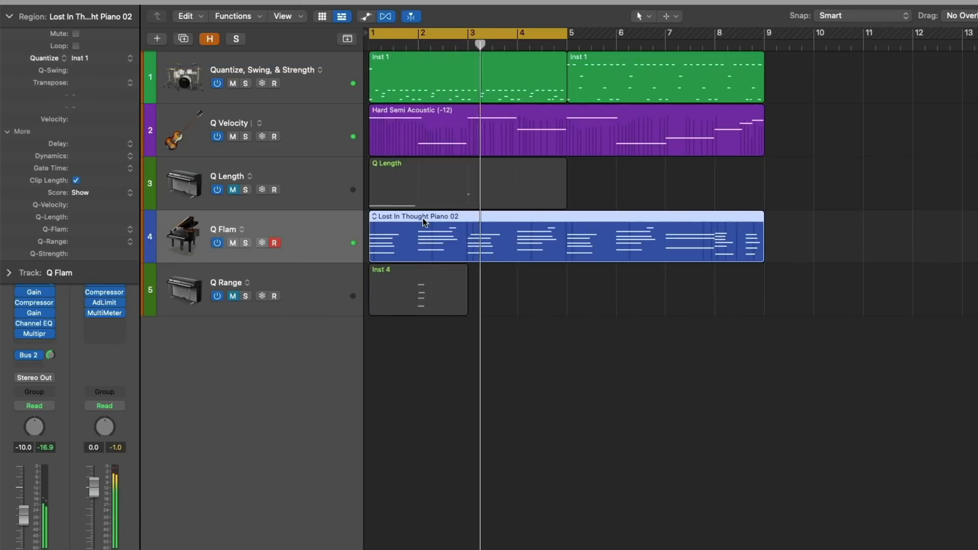
key(p)
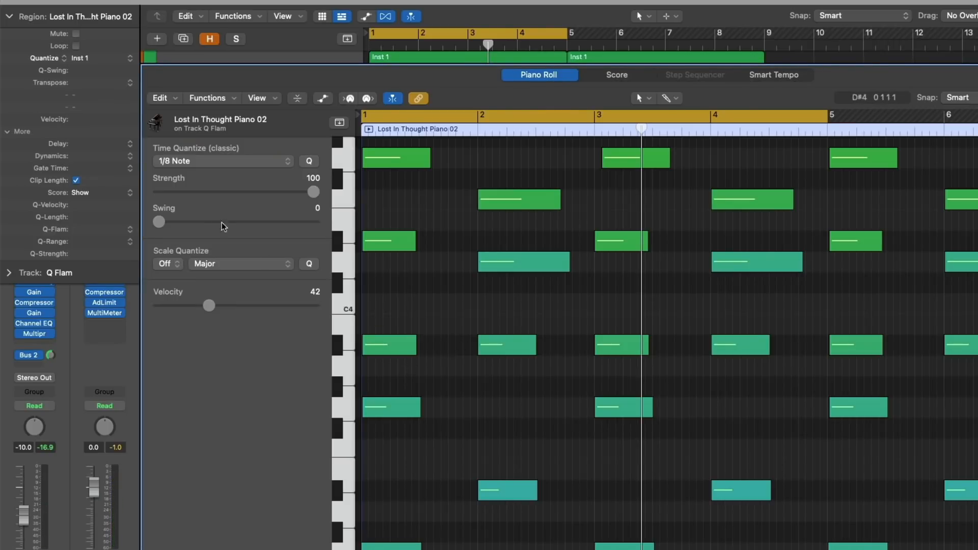
drag(100, 232, 106, 116)
key(Return)
key(space)
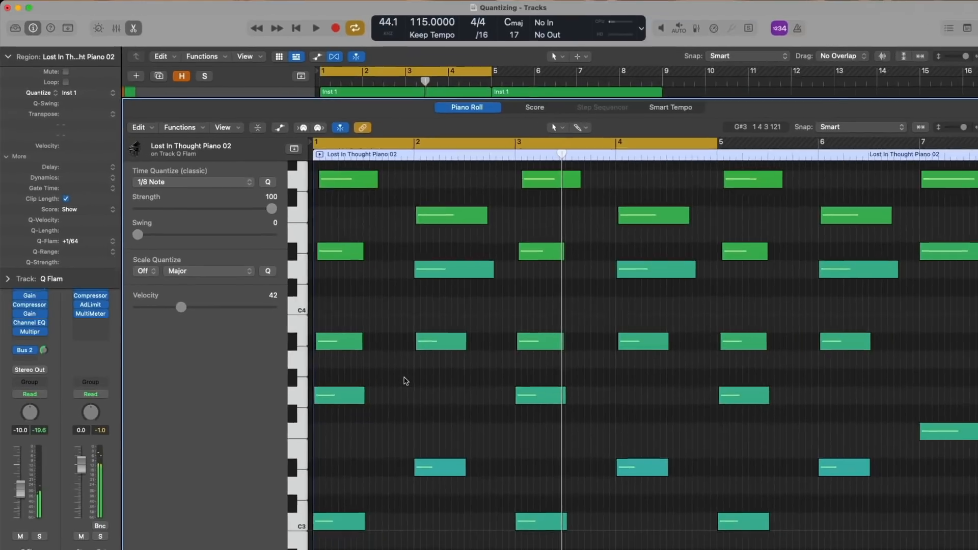
key(space)
key(e)
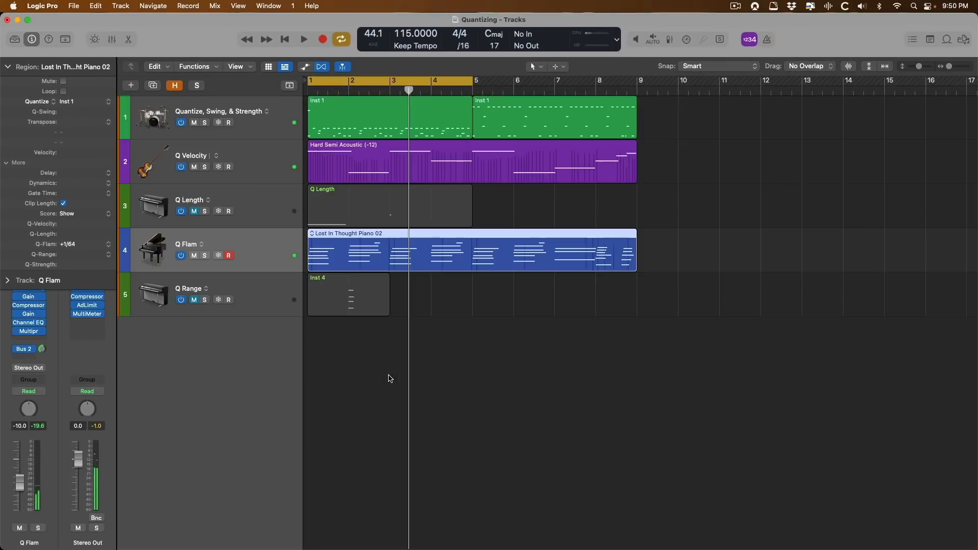